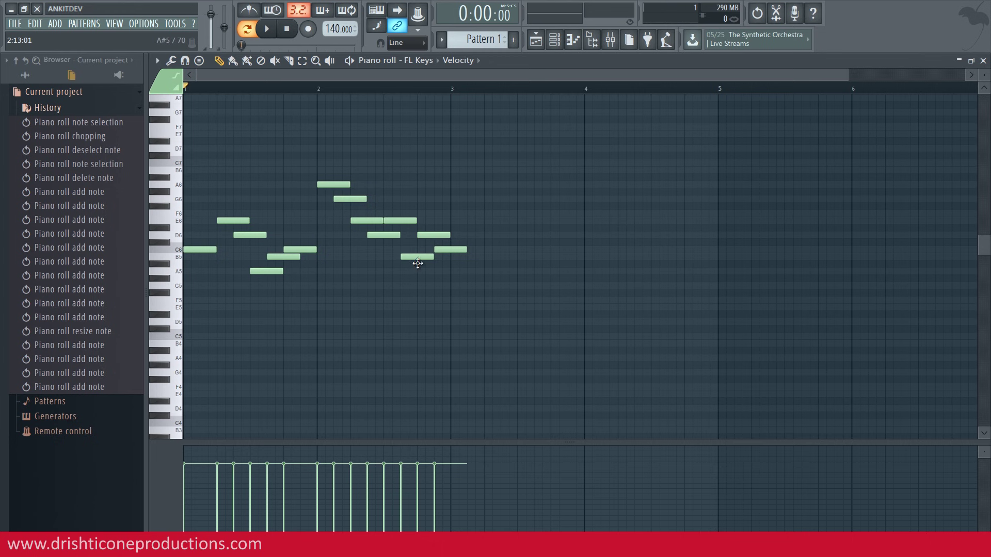
Step: Shorten the last C6 note so it ends exactly at the start of bar 3, and play the pattern
mouse_move(467, 250)
mouse_down()
mouse_move(457, 255)
mouse_move(468, 257)
mouse_up()
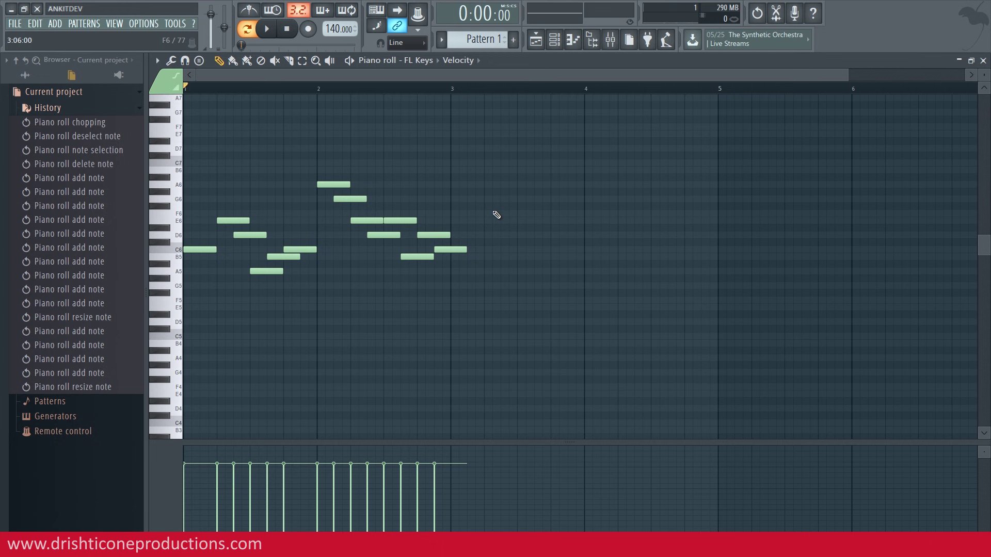
key(space)
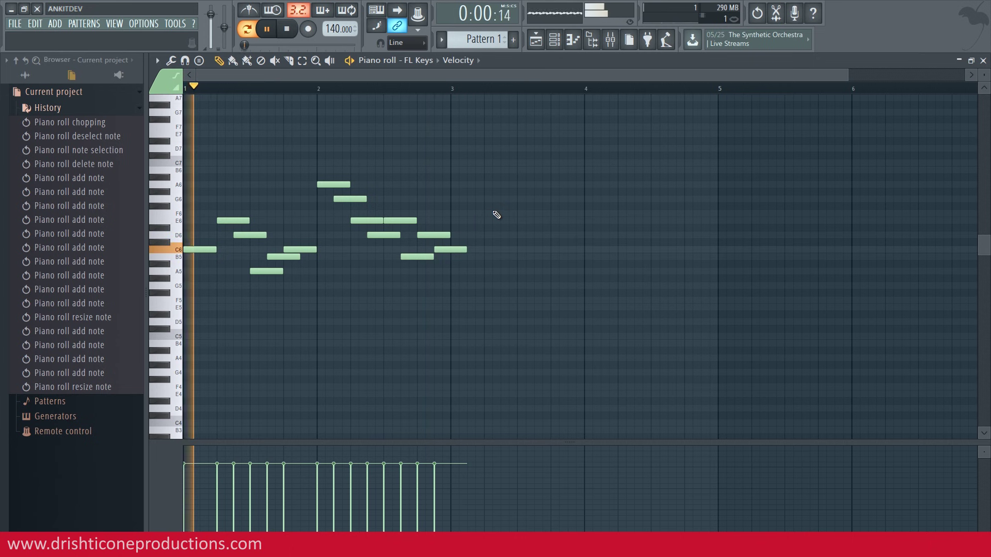
key(space)
drag(465, 250, 450, 254)
key(space)
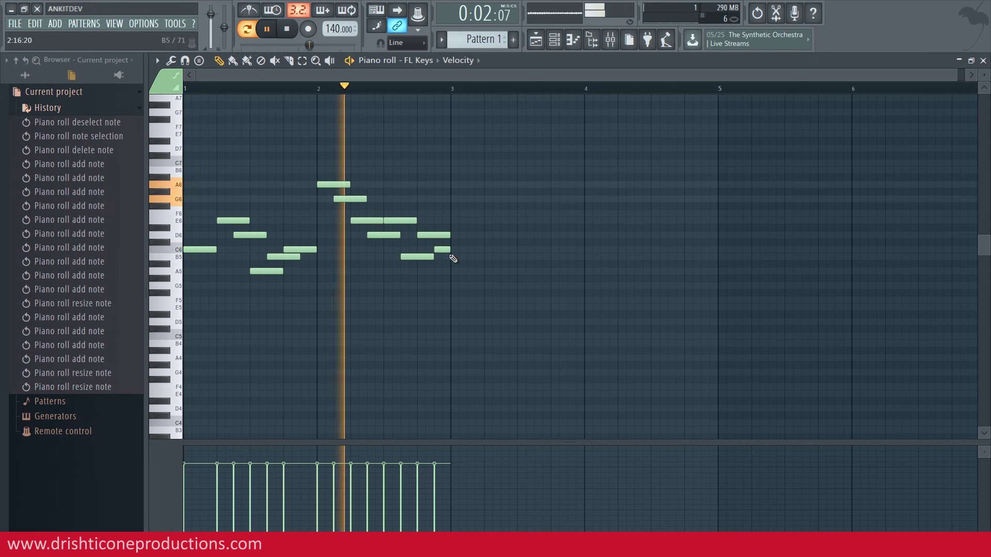
key(space)
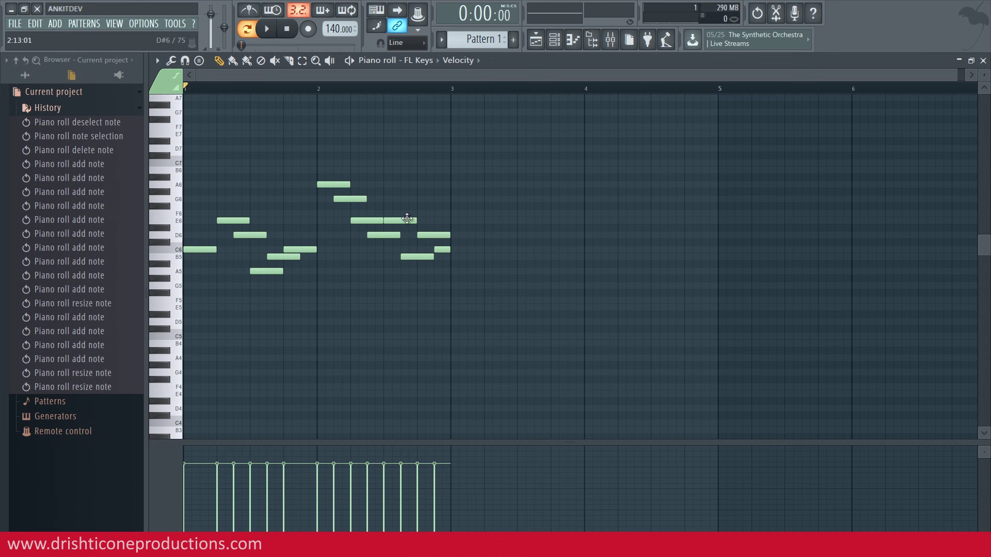
Step: Add an Absolute flam to the A6 note at the start of bar 2, with a slightly longer time offset and slightly lower velocity
drag(363, 166, 350, 198)
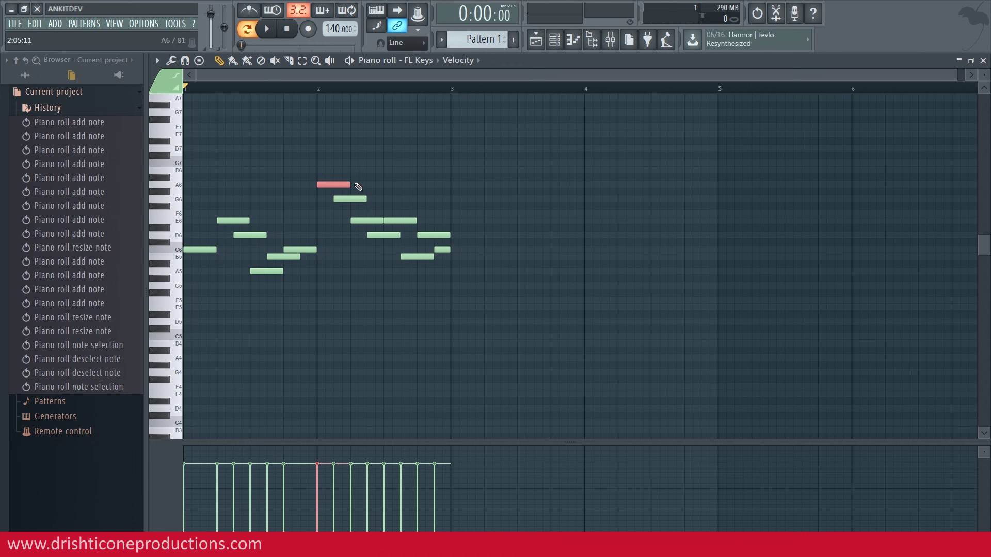
key(alt+f)
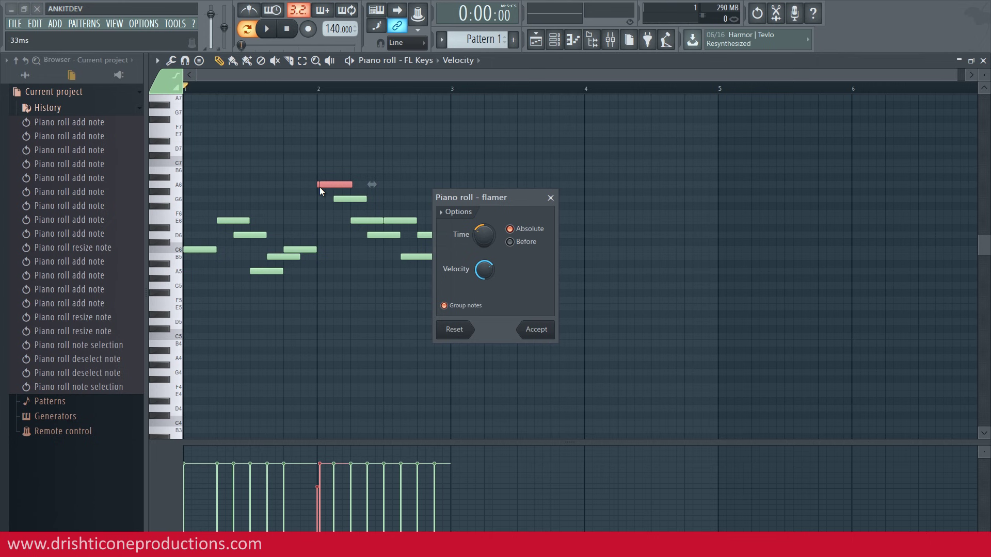
key(space)
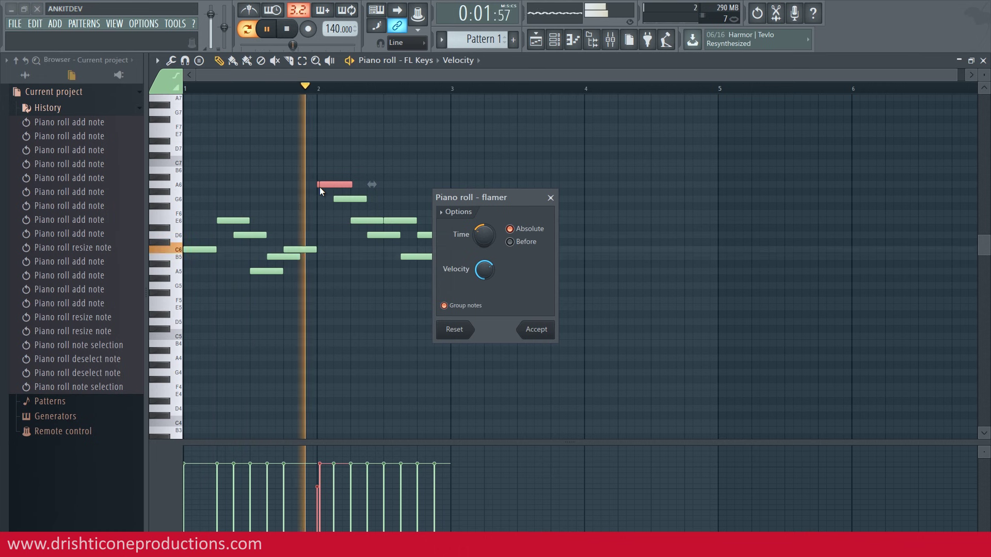
key(space)
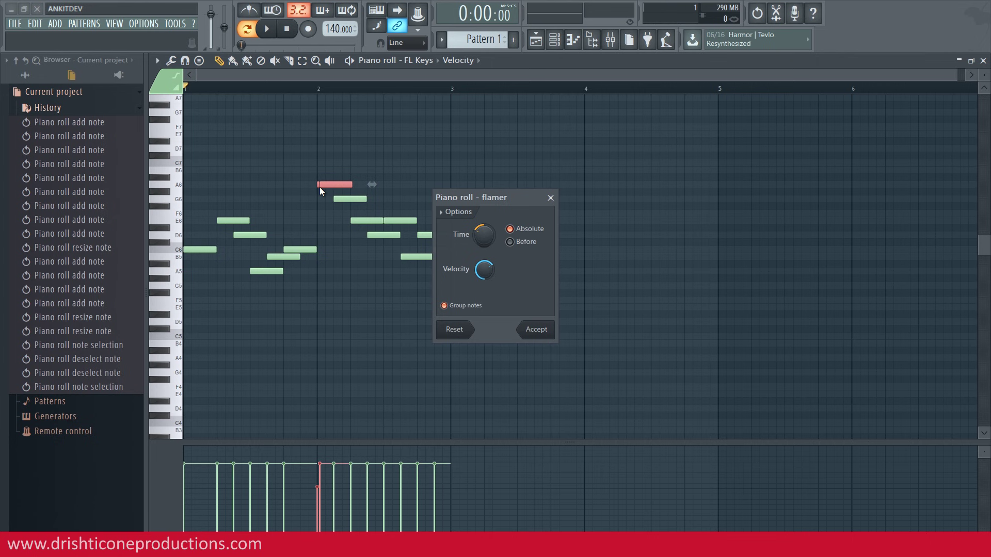
mouse_move(478, 237)
mouse_down()
mouse_move(477, 245)
mouse_move(474, 229)
mouse_up()
drag(485, 268, 485, 277)
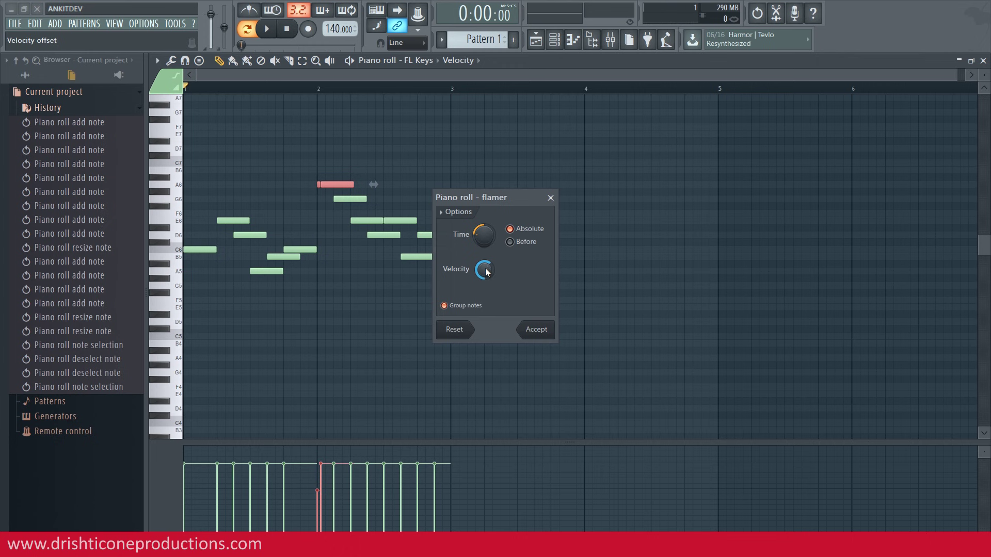
drag(485, 261, 487, 272)
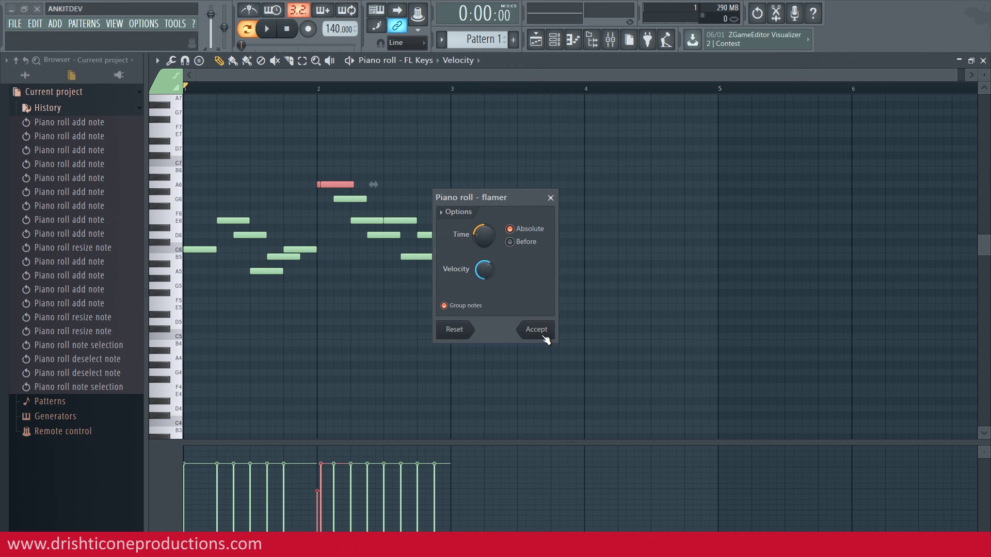
click(540, 330)
key(ctrl+d)
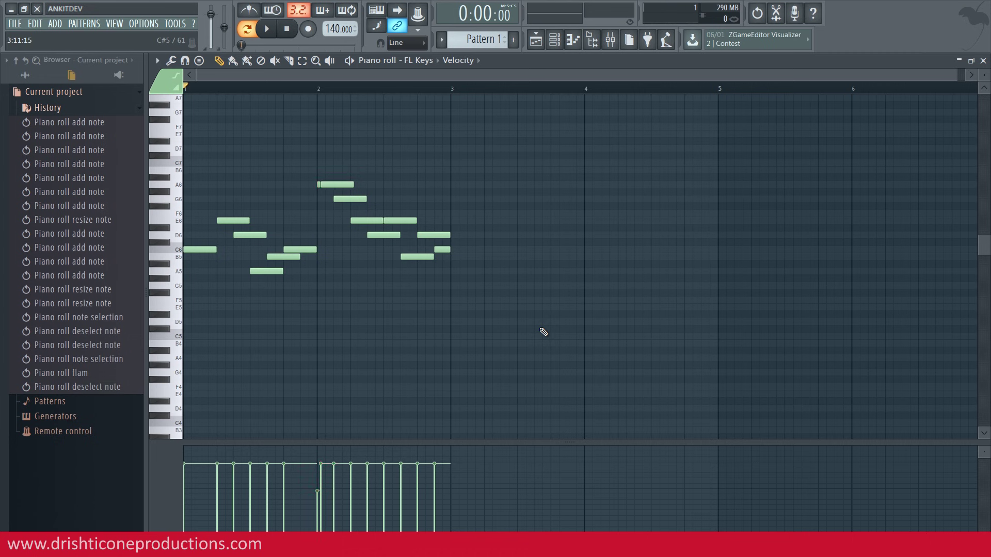
Step: Raise the velocity of the short A6 grace note slightly and audition the flam from late in bar 1
key(space)
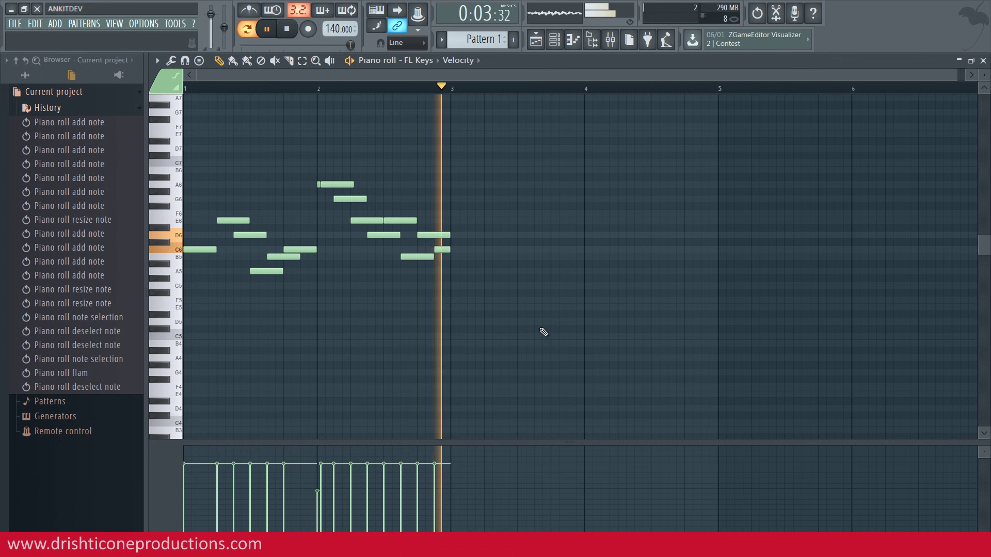
key(space)
click(318, 491)
click(284, 88)
key(space)
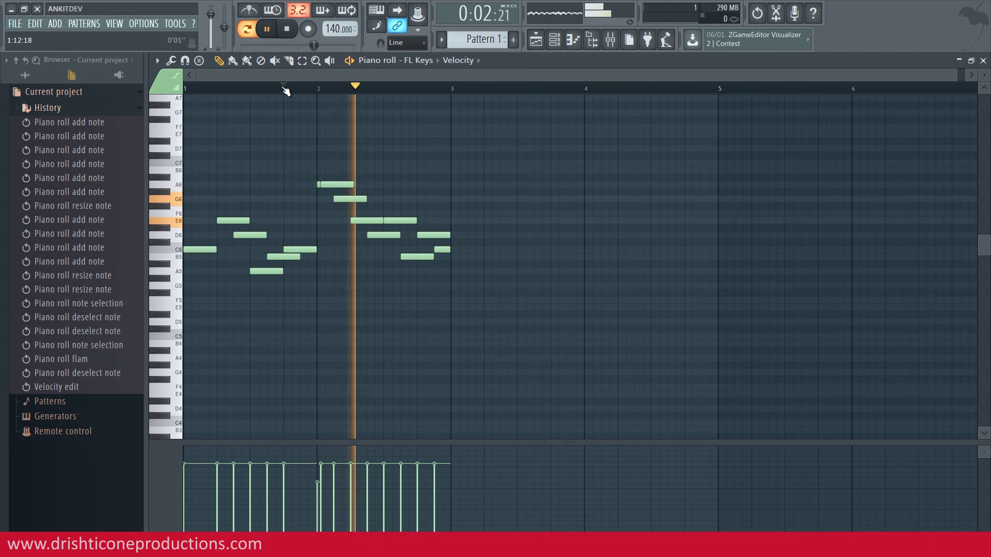
key(space)
key(space)
key(space)
Step: Apply the same Absolute flam to the first E6 and D6 notes in bar 2
drag(374, 217, 385, 238)
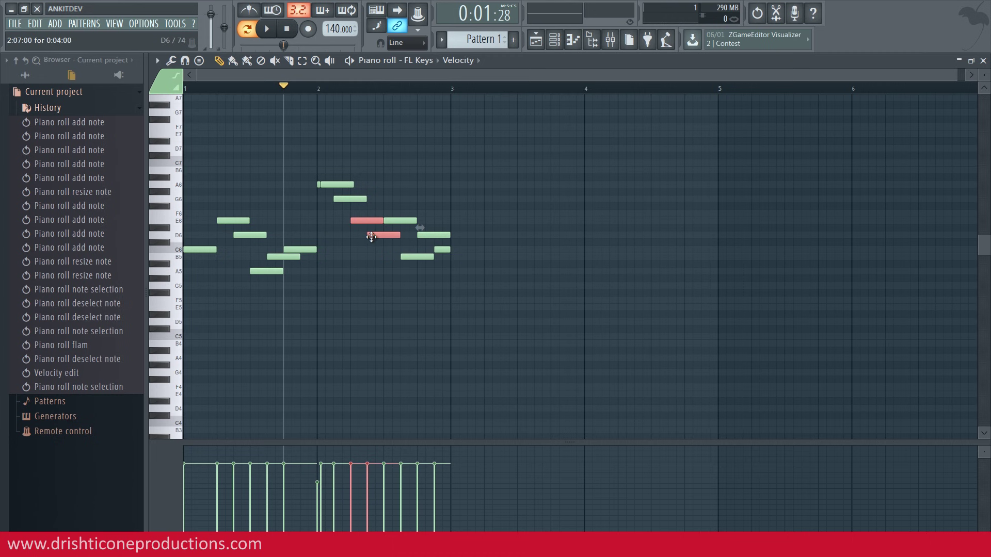
key(alt+l)
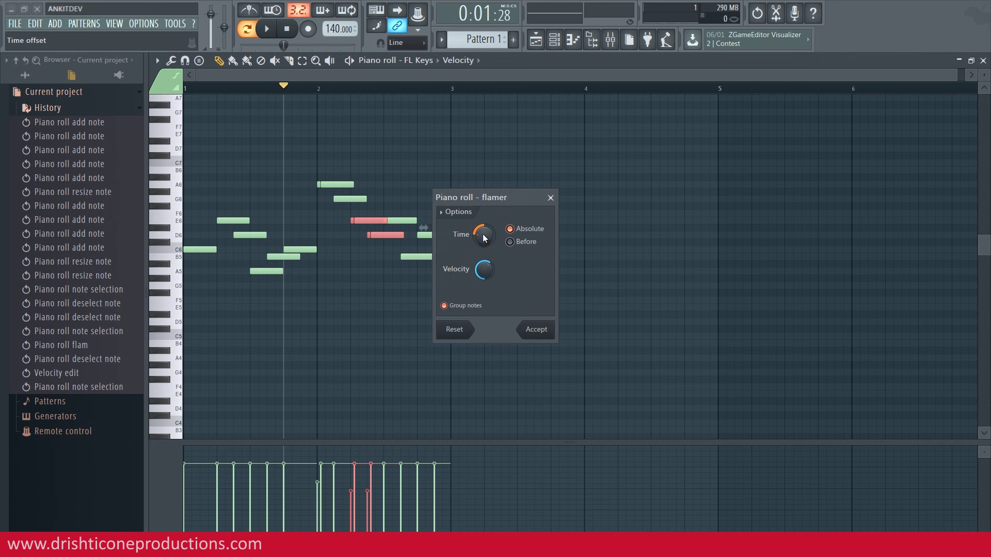
click(534, 331)
key(ctrl+d)
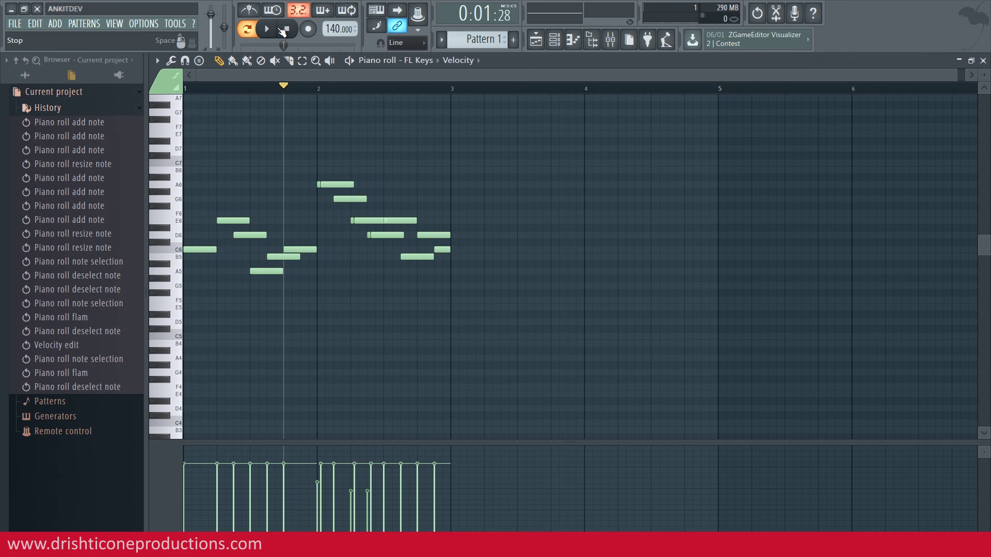
Step: Play the pattern to hear the flammed notes, and stop playback
click(308, 29)
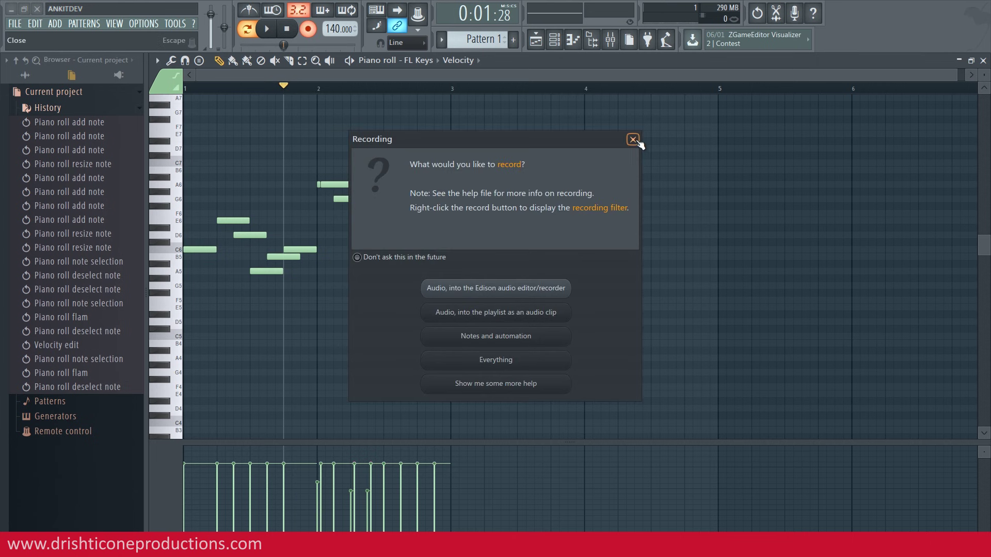
click(633, 140)
click(287, 30)
key(space)
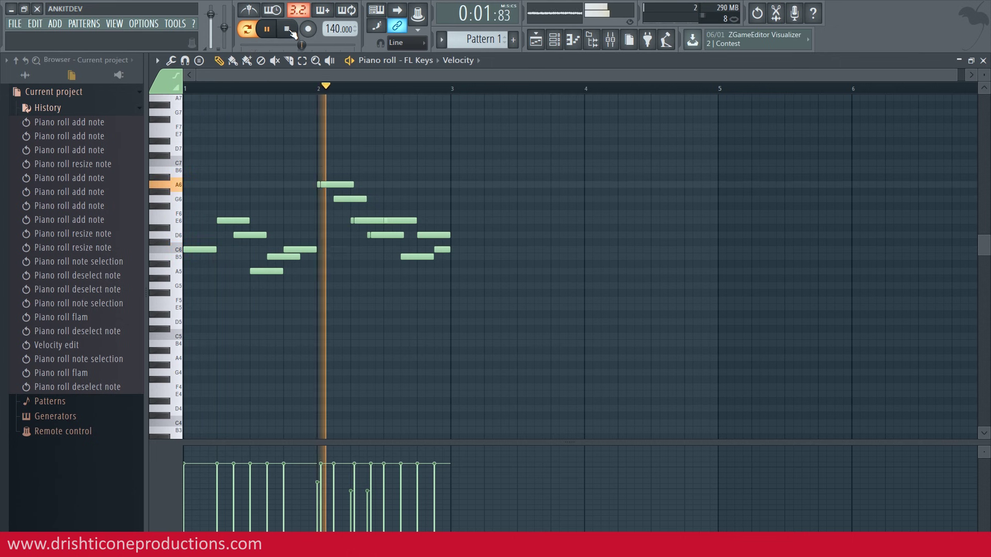
click(287, 29)
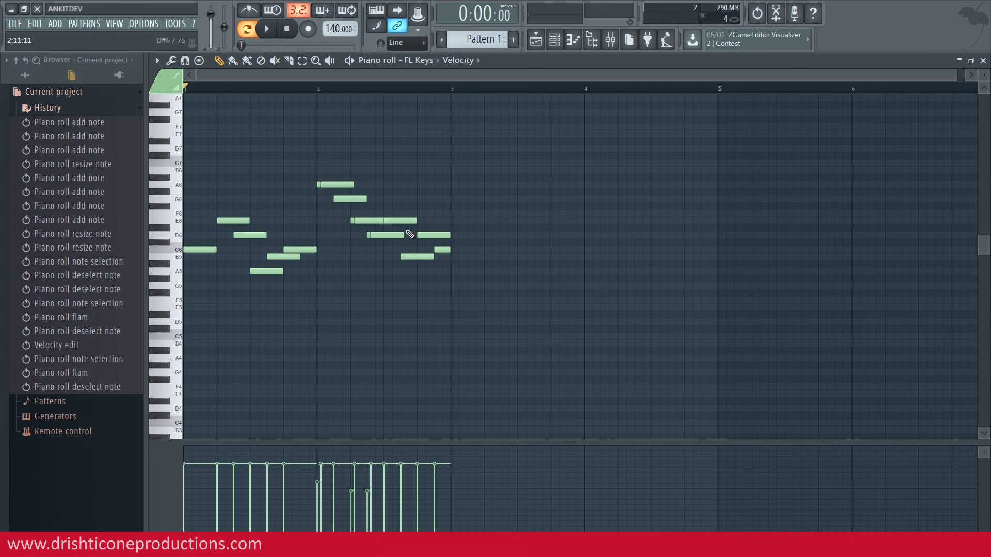
drag(476, 148, 148, 349)
key(Delete)
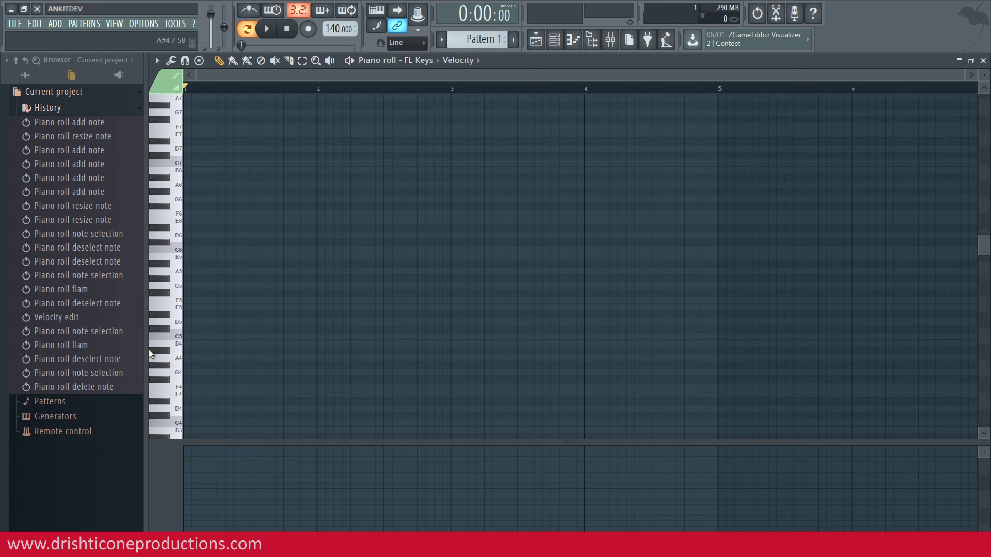
key(ctrl+z)
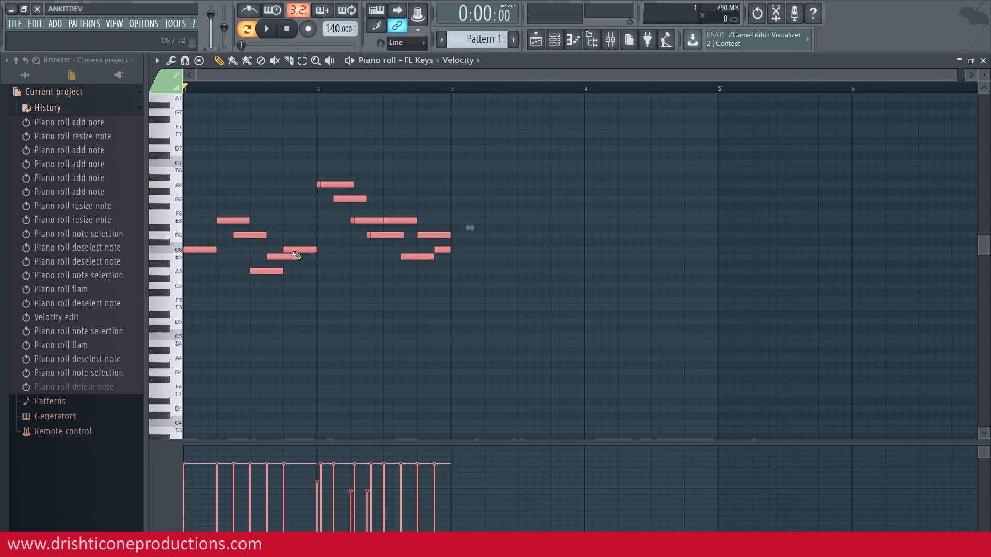
Step: Delete every note in bar 2, keeping only the bar 1 melody, and return to the Draw tool
click(552, 189)
key(space)
key(space)
right_click(346, 186)
right_click(351, 199)
right_click(367, 221)
right_click(400, 220)
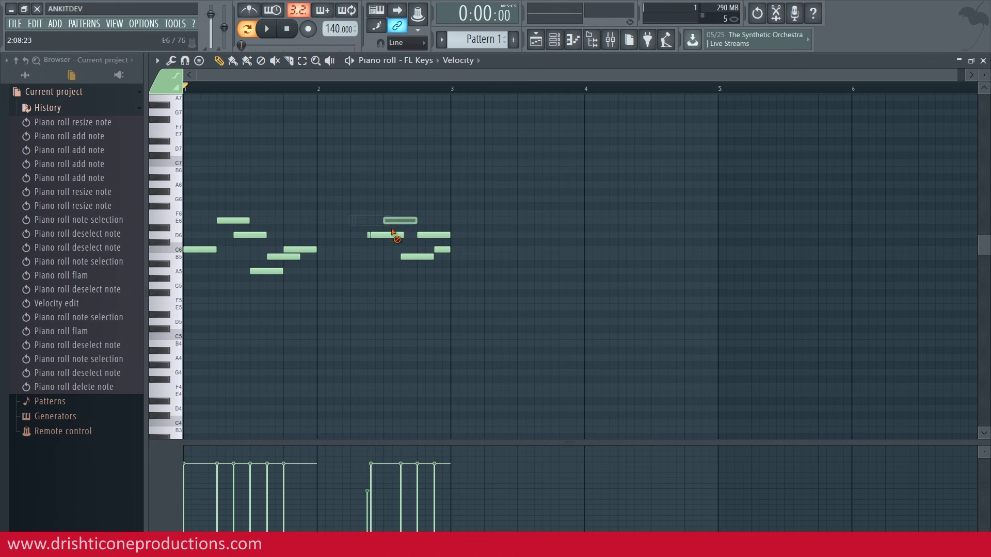
right_click(387, 235)
right_click(434, 234)
right_click(417, 257)
right_click(441, 250)
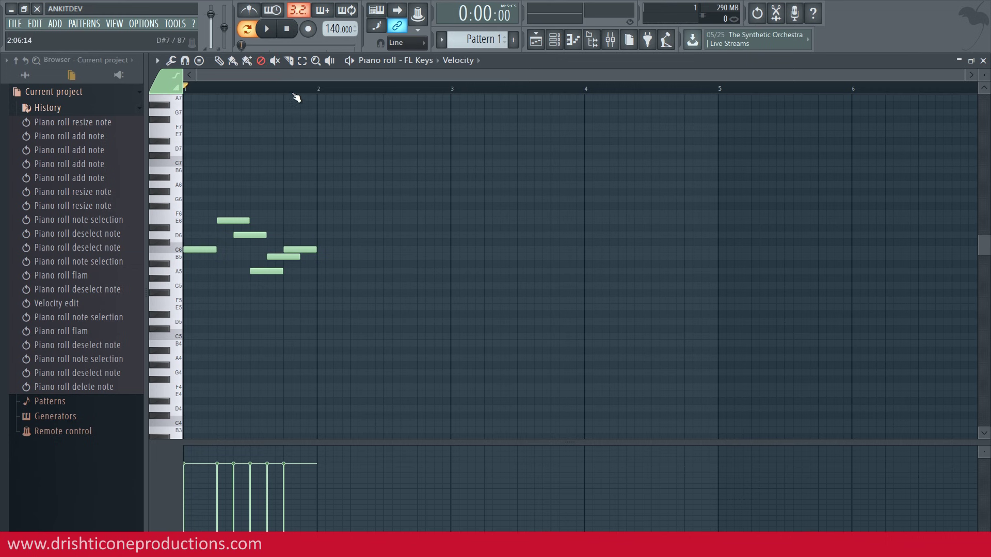
click(218, 62)
Step: Audition the bar 1 melody, try a horizontal flip with preserved start times, and dismiss it without accepting
key(space)
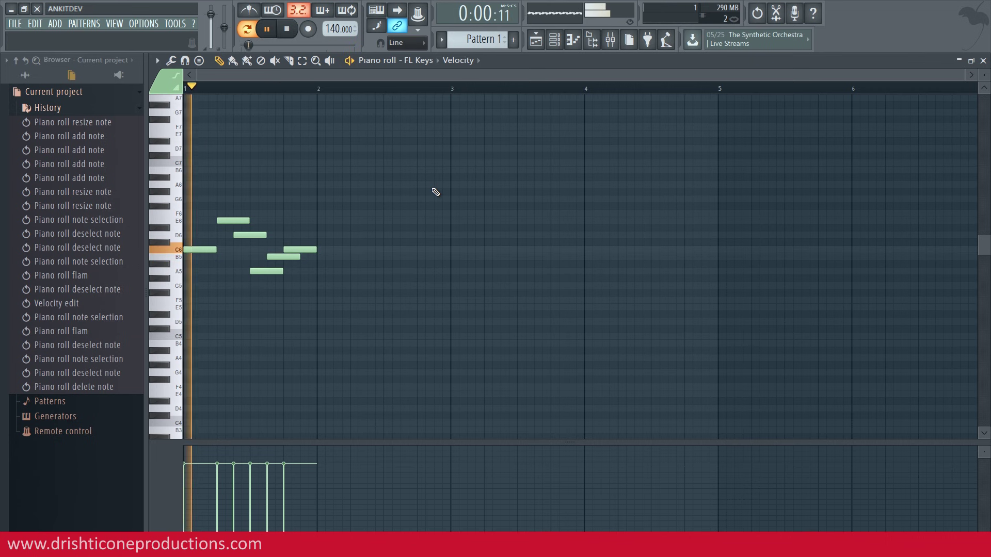
key(space)
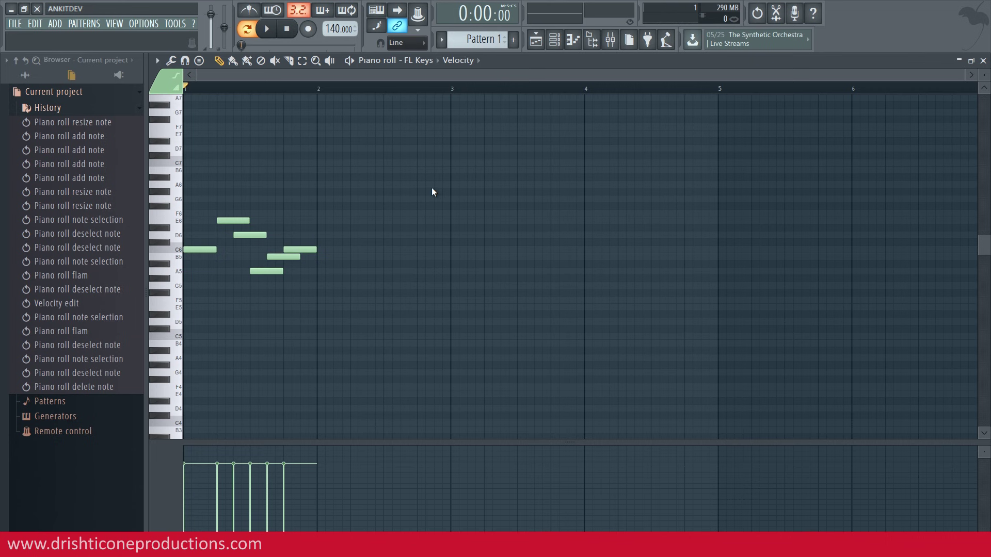
key(alt+y)
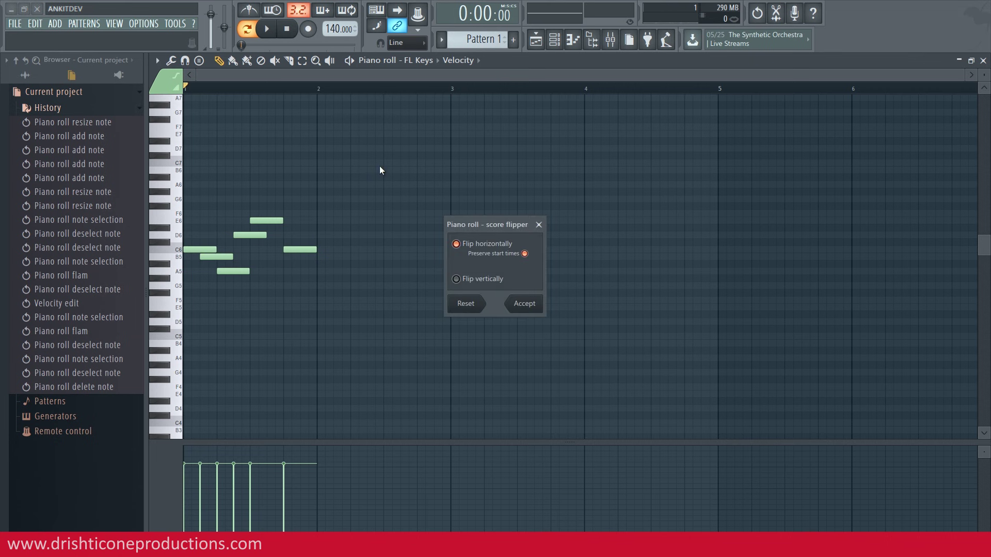
key(space)
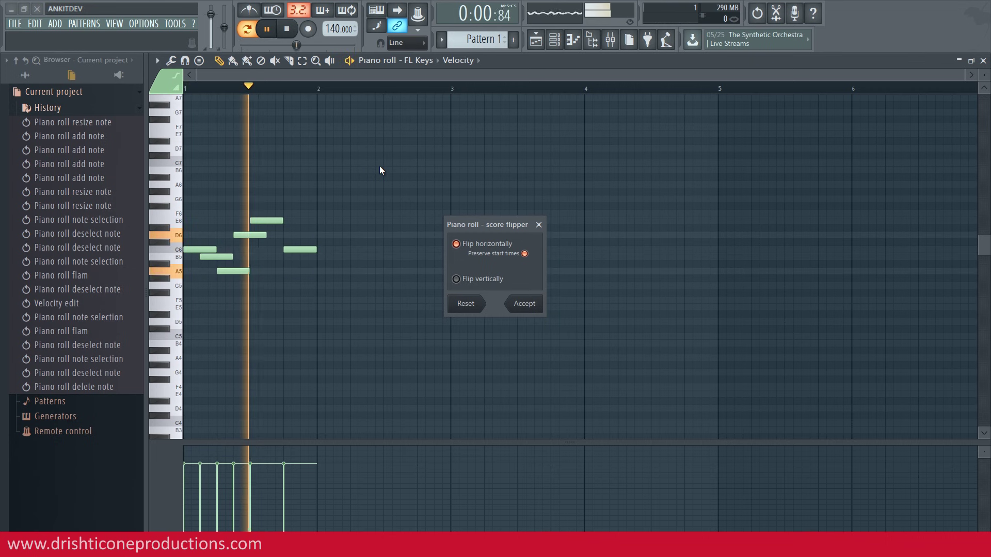
key(space)
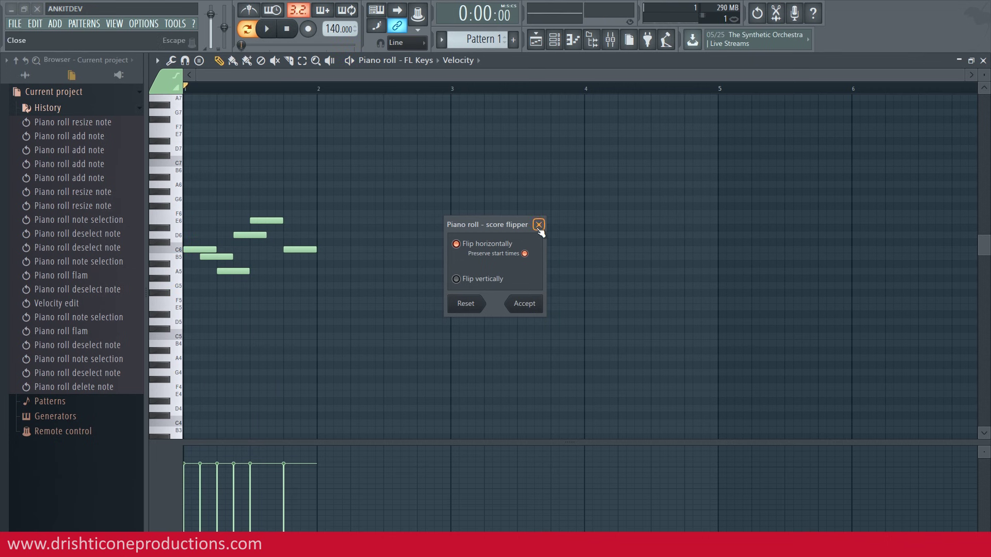
click(539, 225)
Step: Copy all the bar 1 notes and place the duplicate in bar 2 at the same pitches
drag(371, 169, 211, 317)
key(ctrl+a)
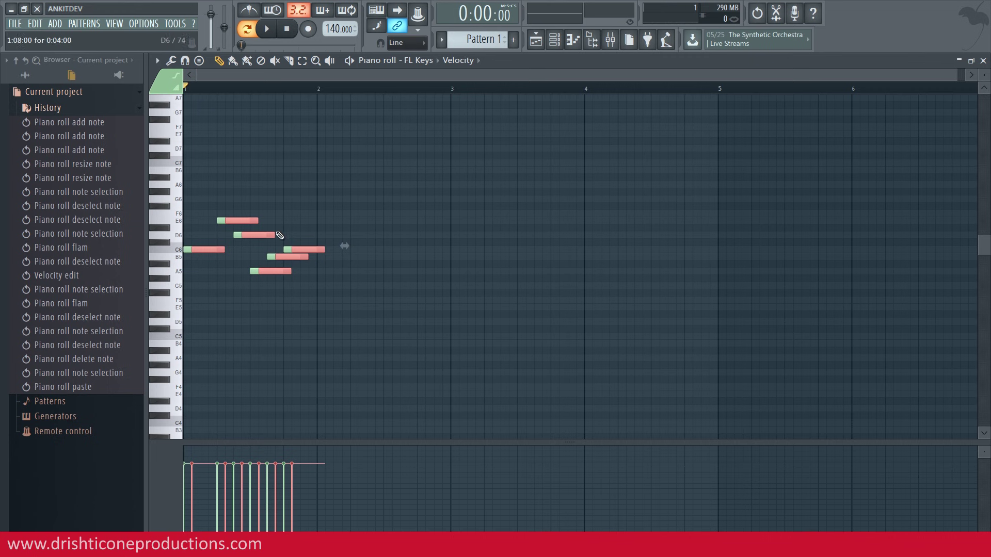
drag(239, 221, 373, 221)
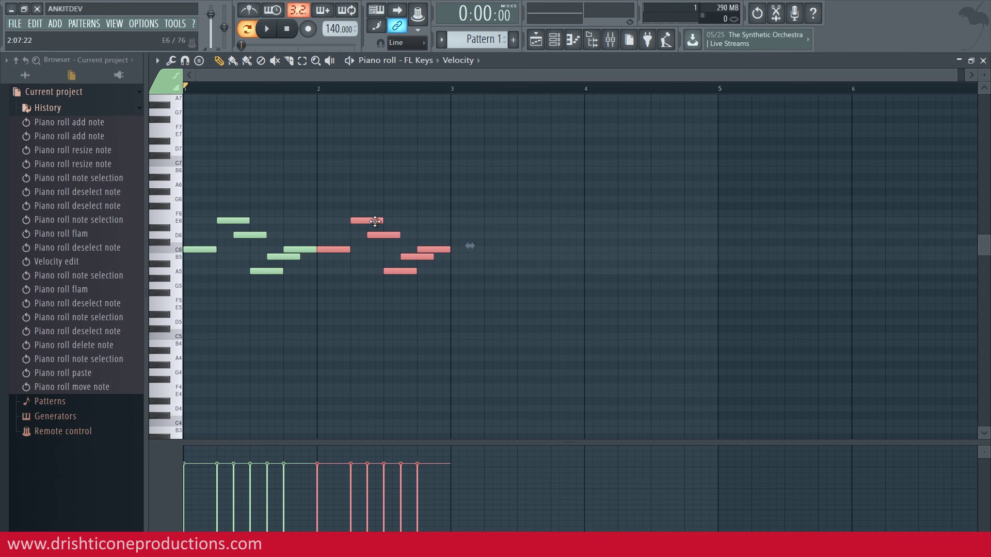
click(475, 186)
Step: Flip the bar 2 notes horizontally with Preserve start times enabled, and play the resulting pattern
drag(488, 184, 352, 306)
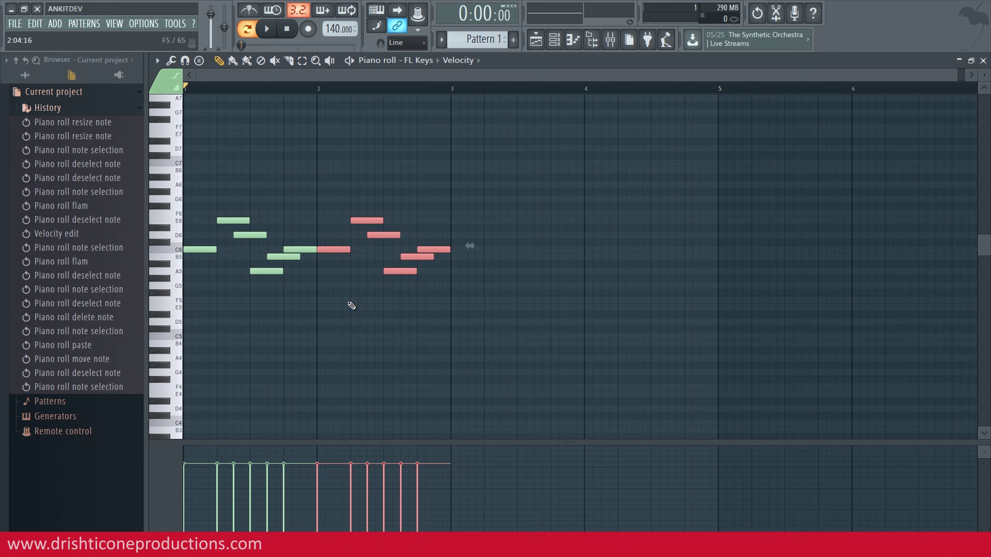
key(alt+y)
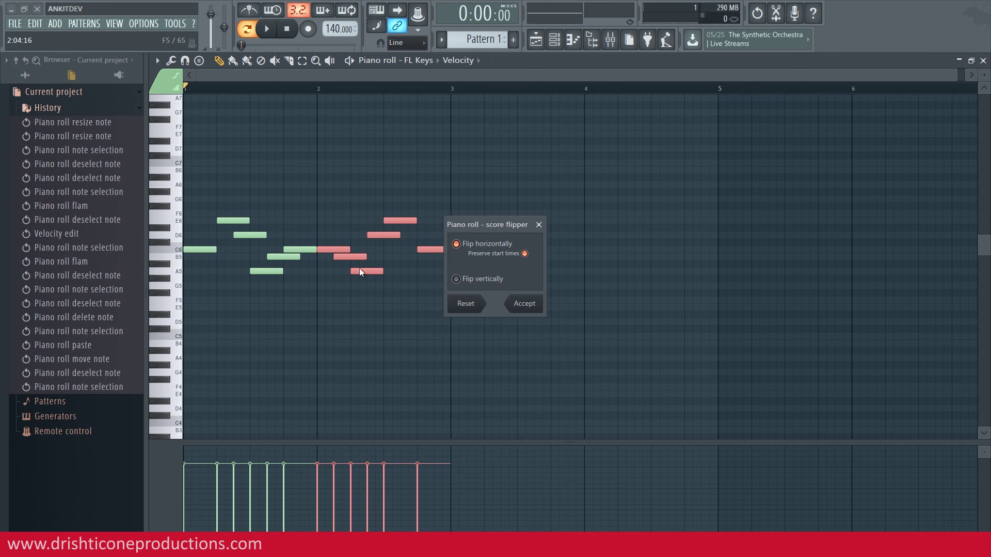
click(528, 306)
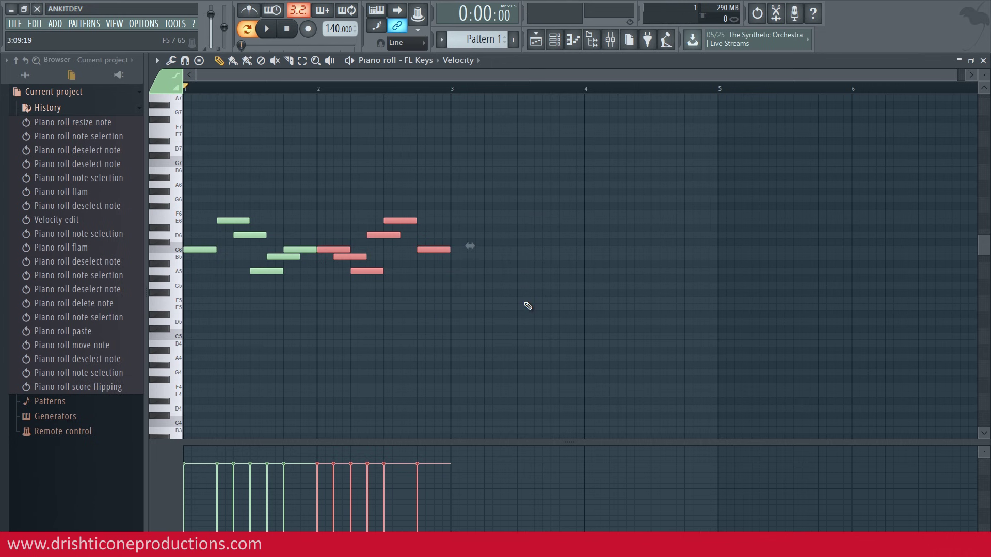
click(537, 274)
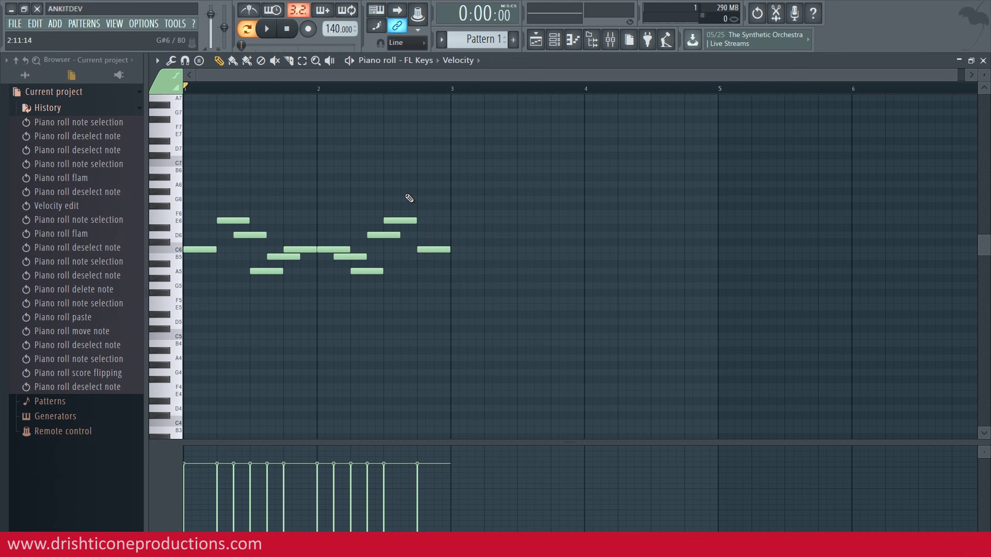
key(space)
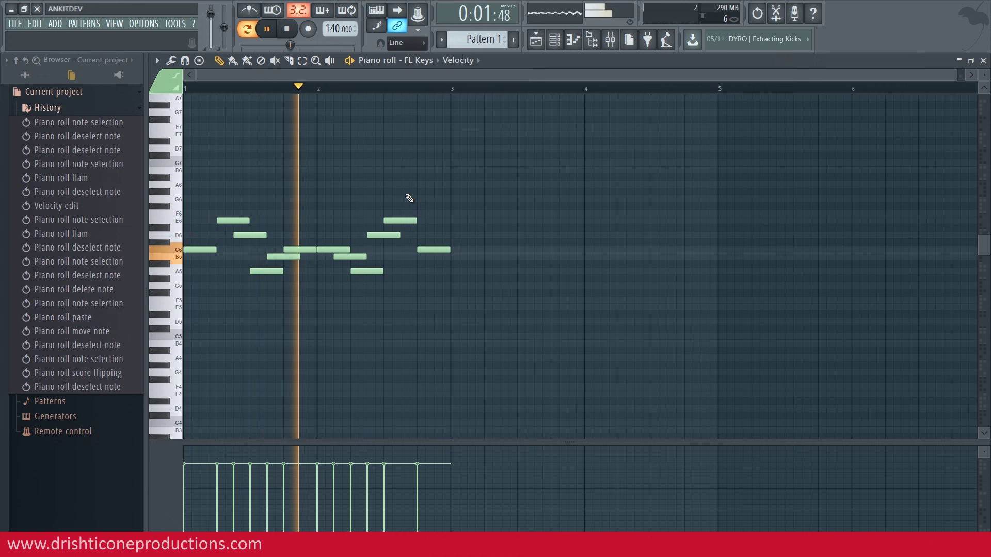
Step: Stop playback and delete all the notes in the pattern
key(space)
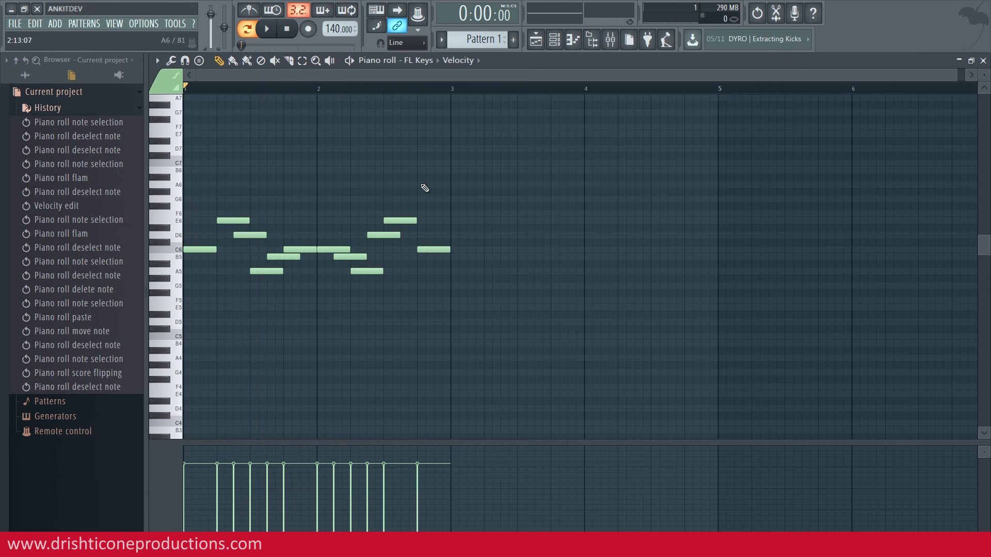
drag(506, 161, 338, 309)
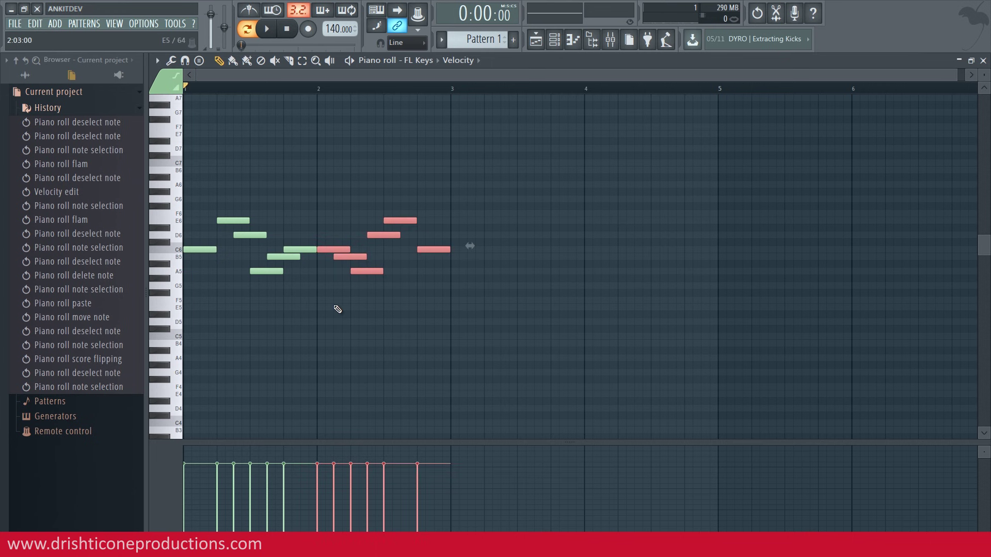
key(ctrl+a)
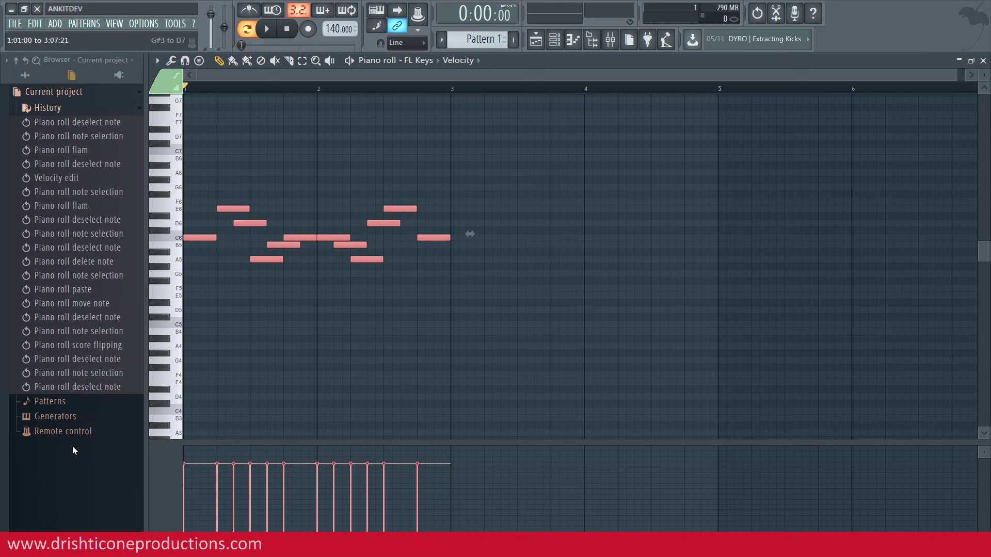
key(Delete)
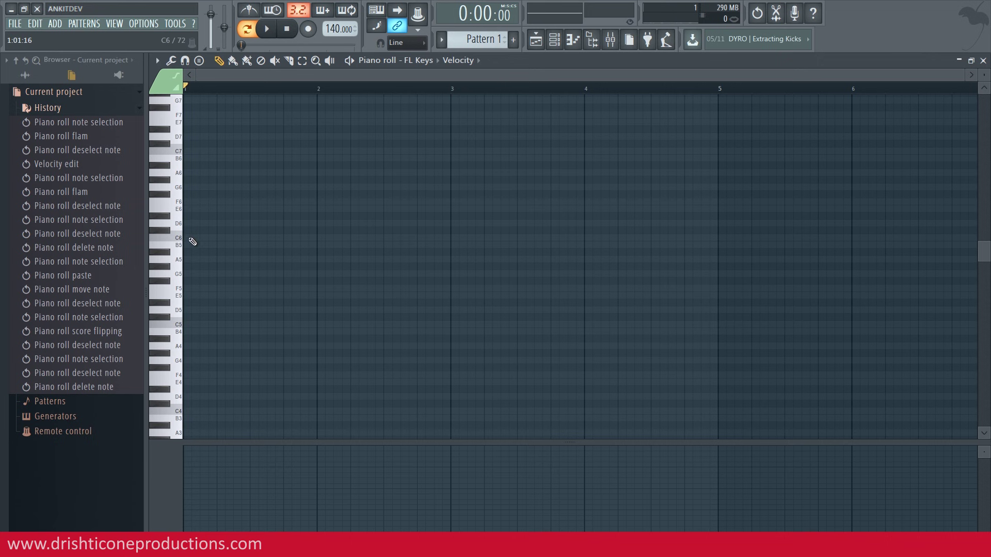
Step: Draw a C6, E6 and G6 chord at the start of bar 1 and lengthen it to fill the bar
click(190, 239)
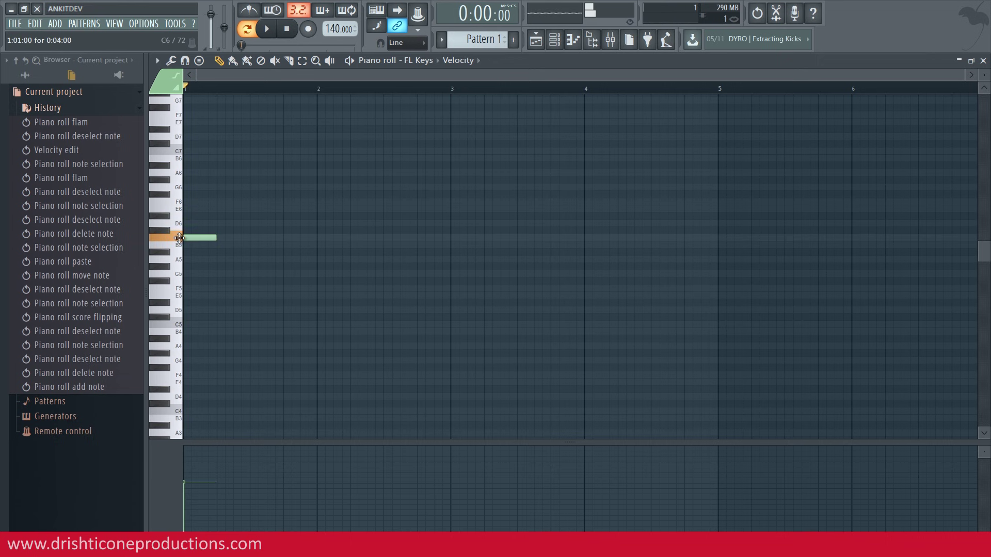
click(187, 209)
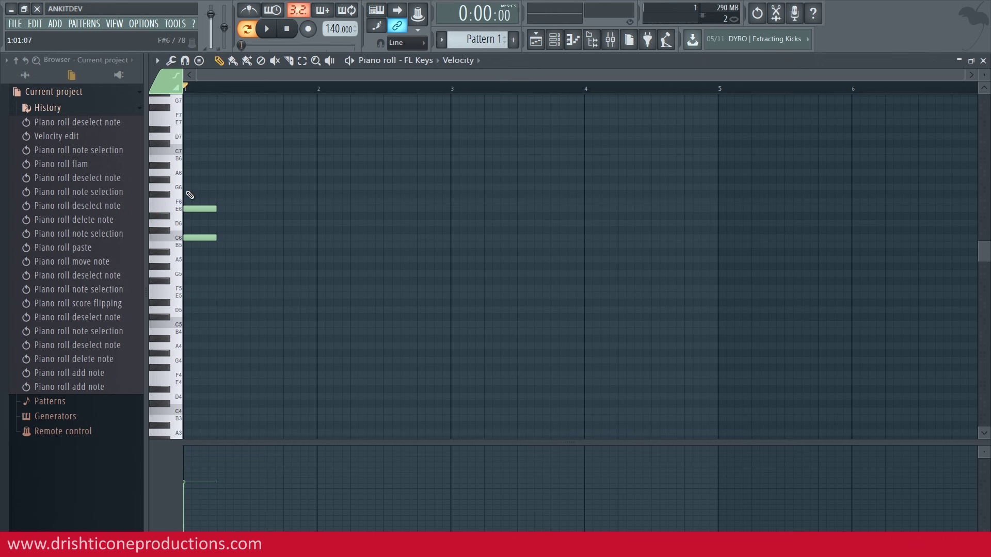
click(188, 187)
drag(246, 172, 317, 238)
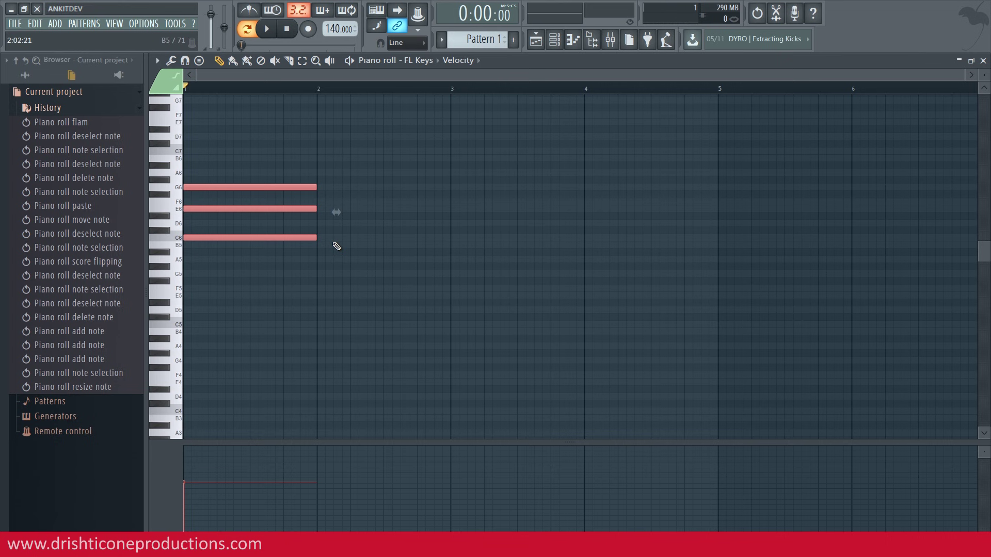
Step: Add a full-bar chord of A5, C6 and E6 in bar 2 and play the two-chord progression
click(322, 260)
drag(320, 222, 317, 243)
click(319, 209)
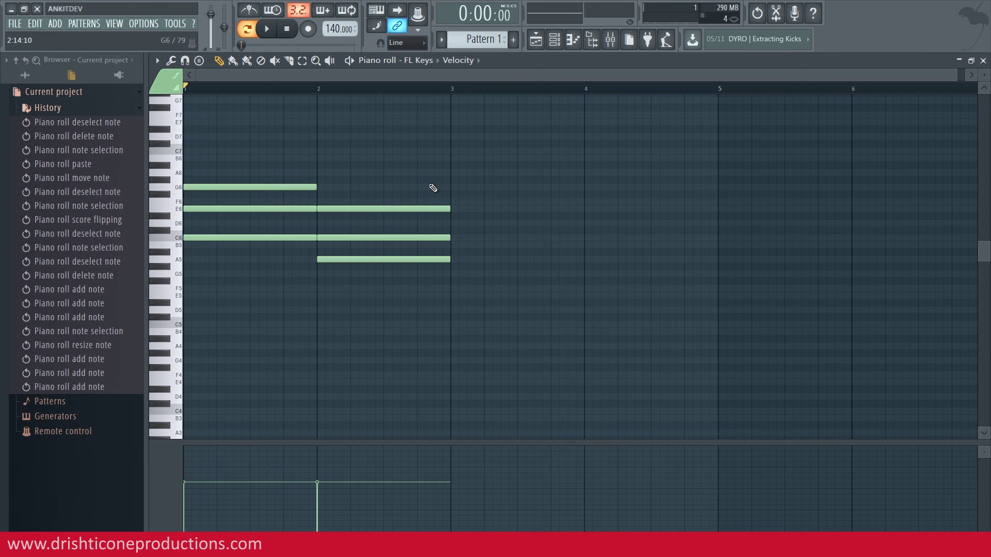
key(space)
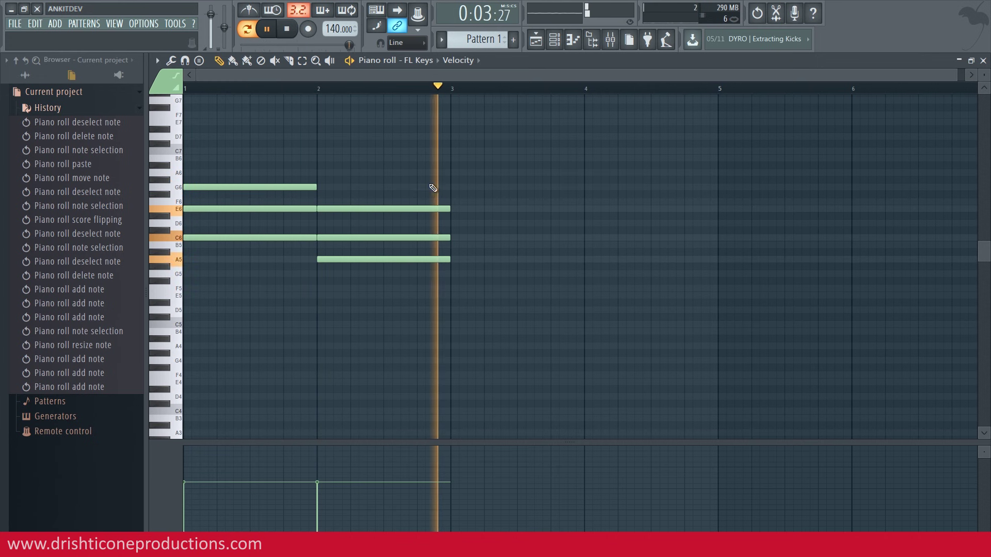
key(space)
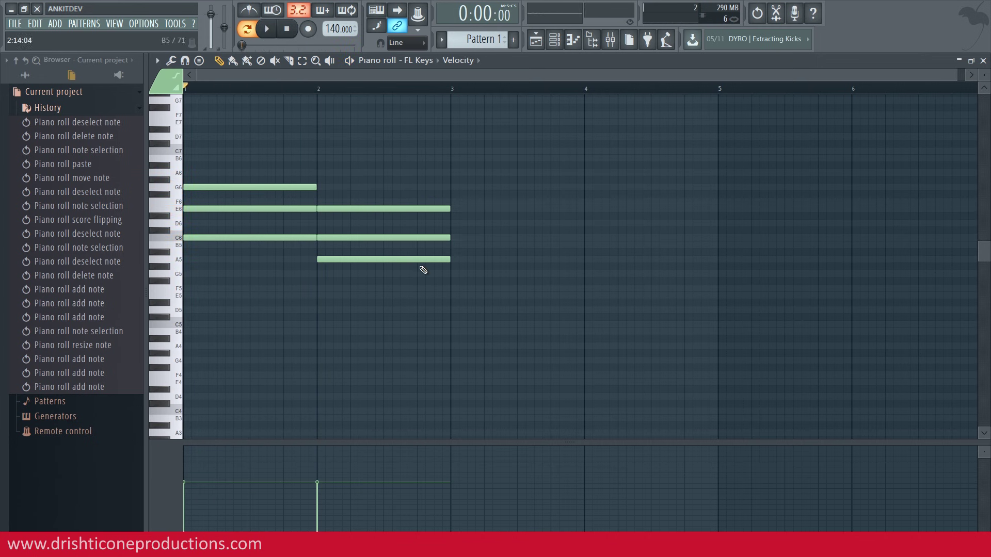
Step: Raise the velocity of all the chord notes equally, deselect them, and play the progression
key(ctrl+a)
drag(195, 464, 336, 465)
key(ctrl+d)
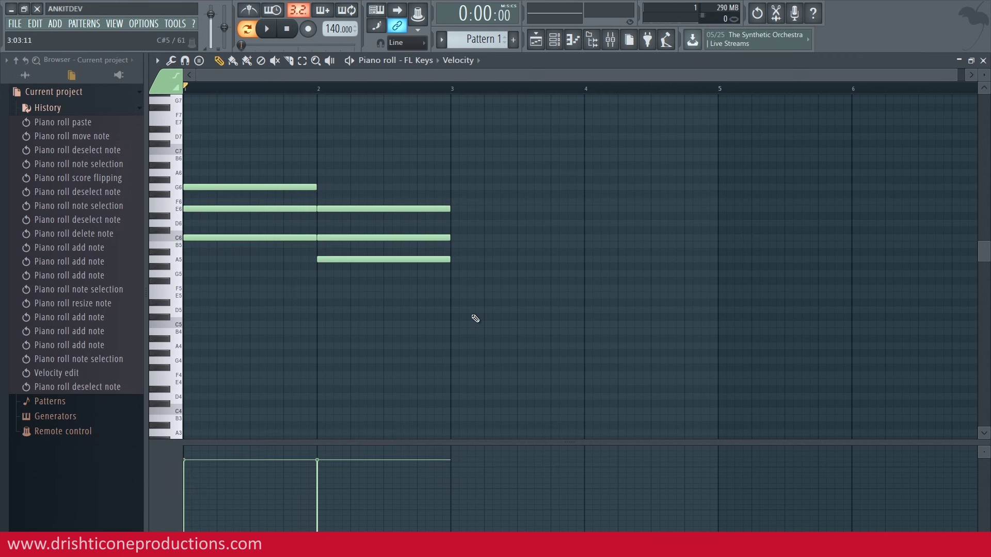
key(space)
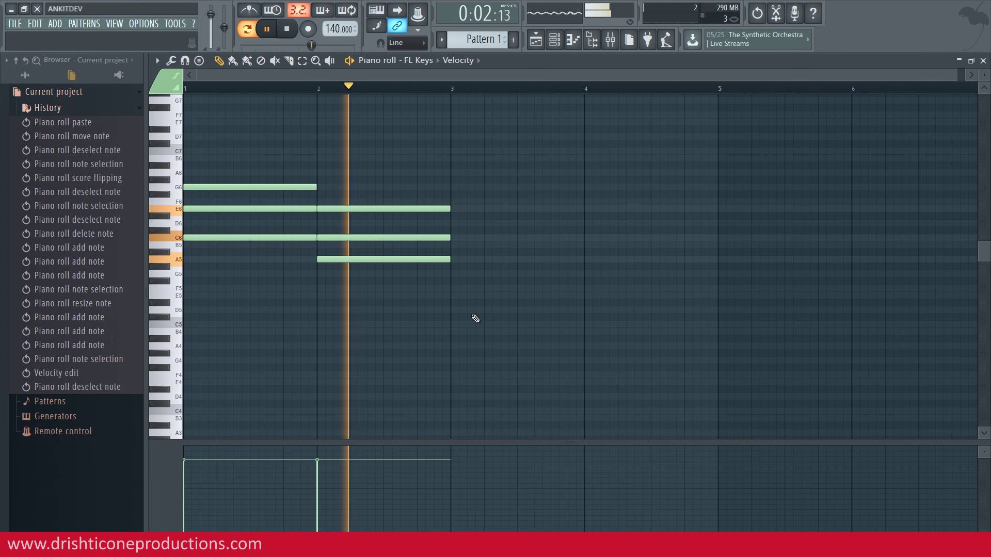
key(space)
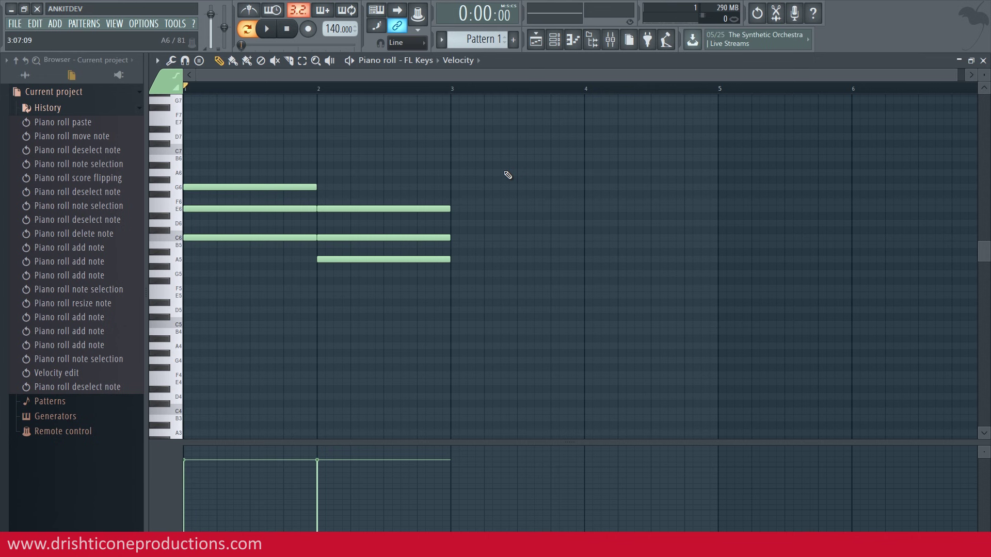
key(space)
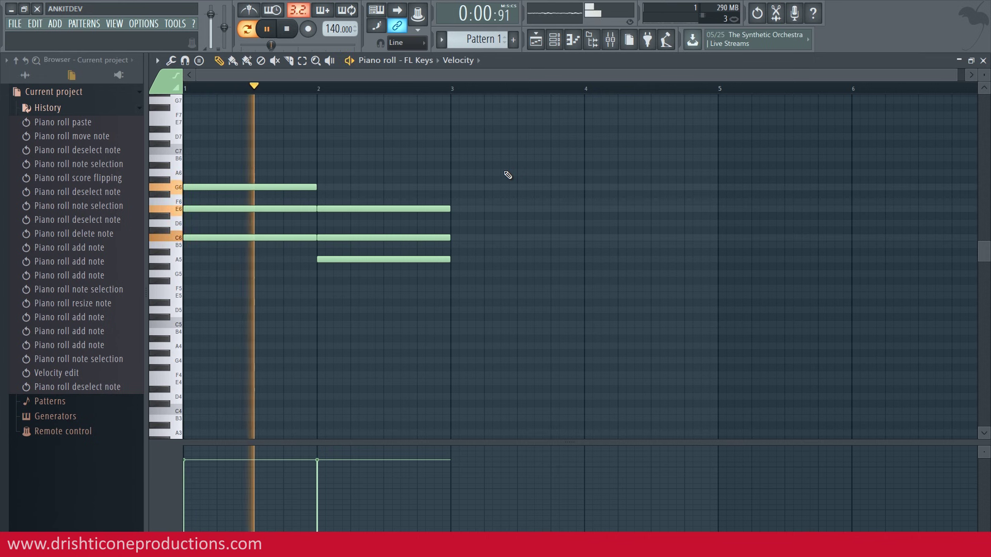
key(space)
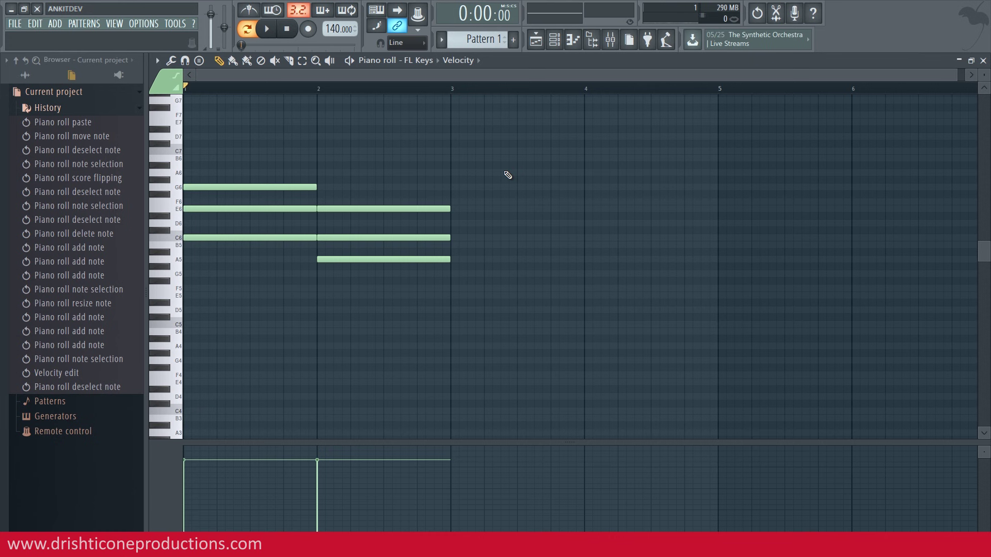
Step: Select the bar 1 chord and increase the Strumizer's start time strength to stagger its notes from lowest to highest
drag(284, 148, 244, 259)
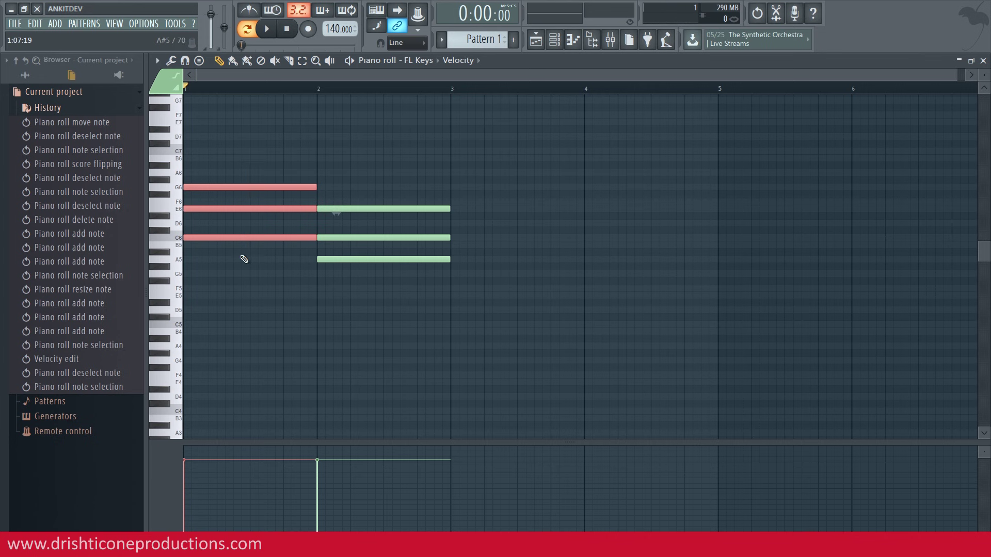
key(alt+s)
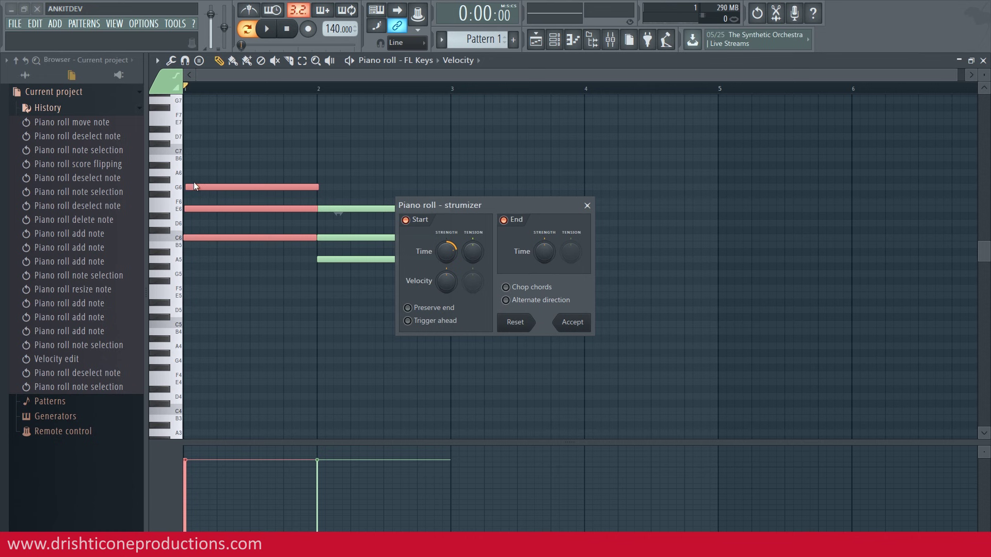
click(587, 205)
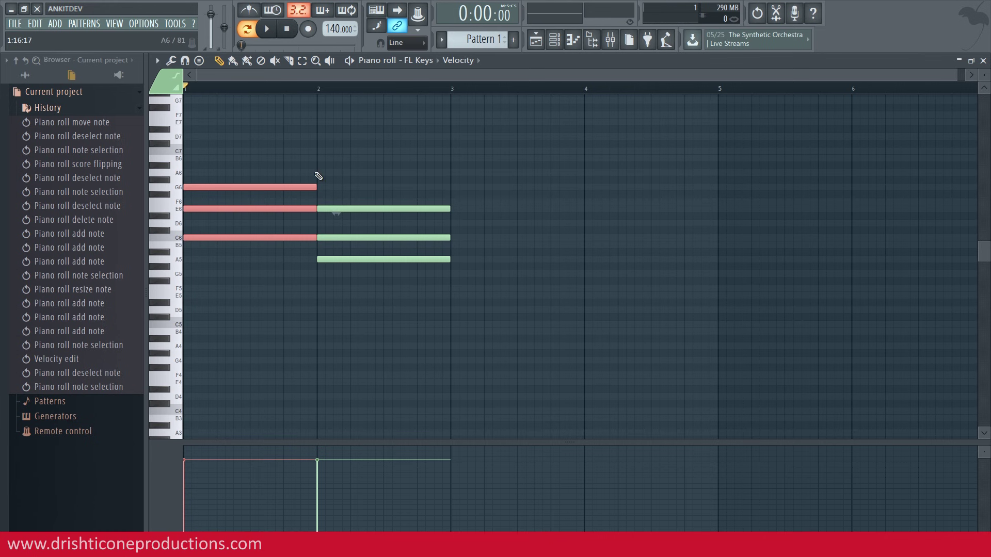
key(alt+s)
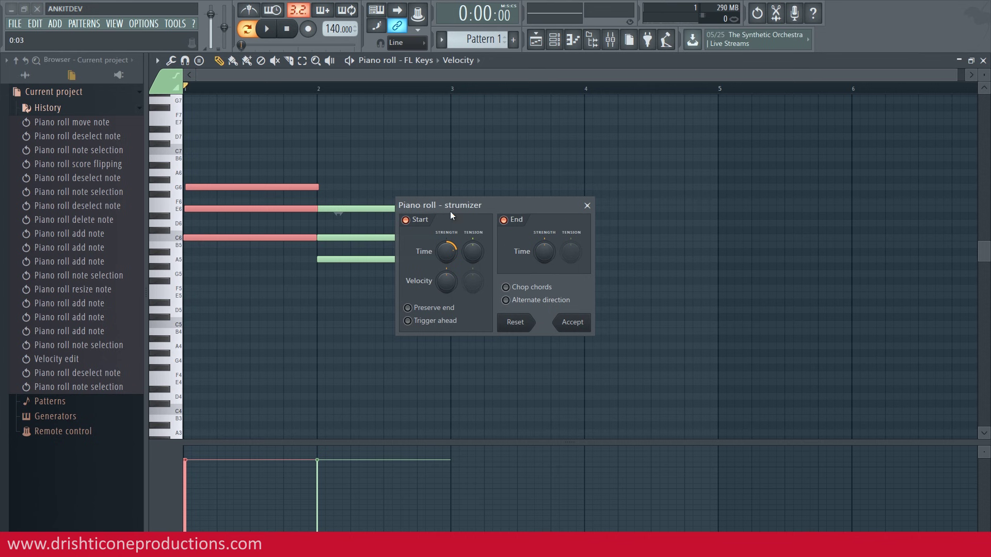
drag(450, 253, 443, 237)
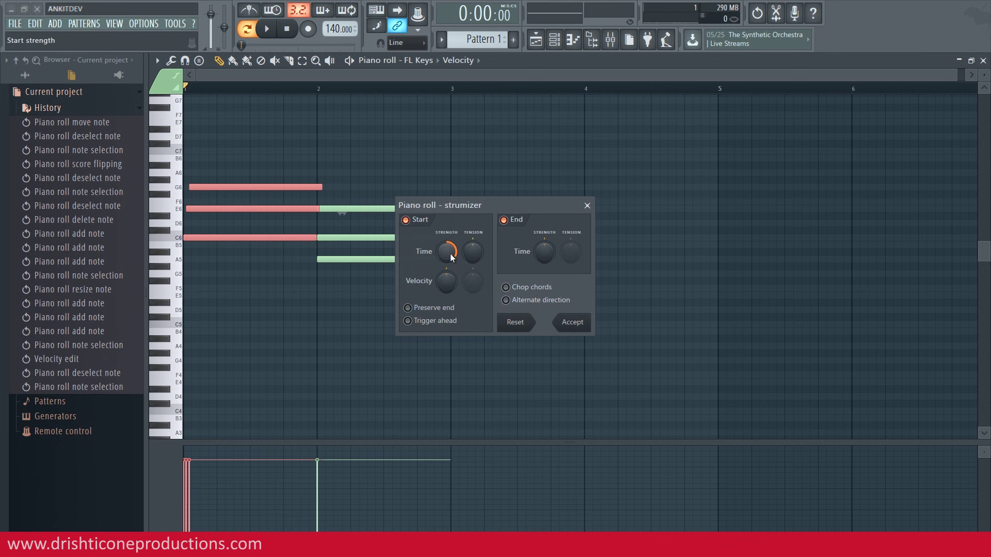
Step: Audition the strummed bar 1 chord, accept the strum, deselect the notes, and play both chords for comparison
key(space)
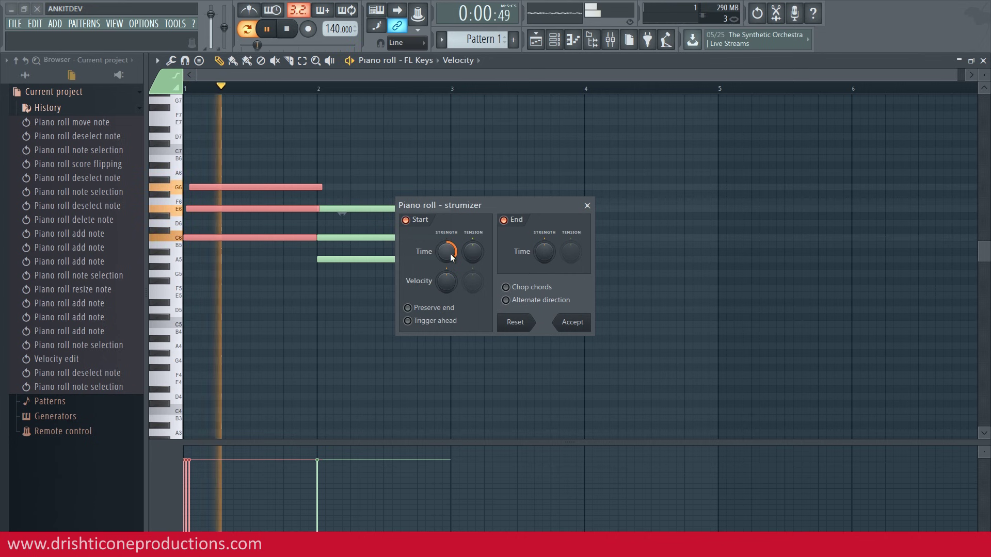
key(space)
key(space)
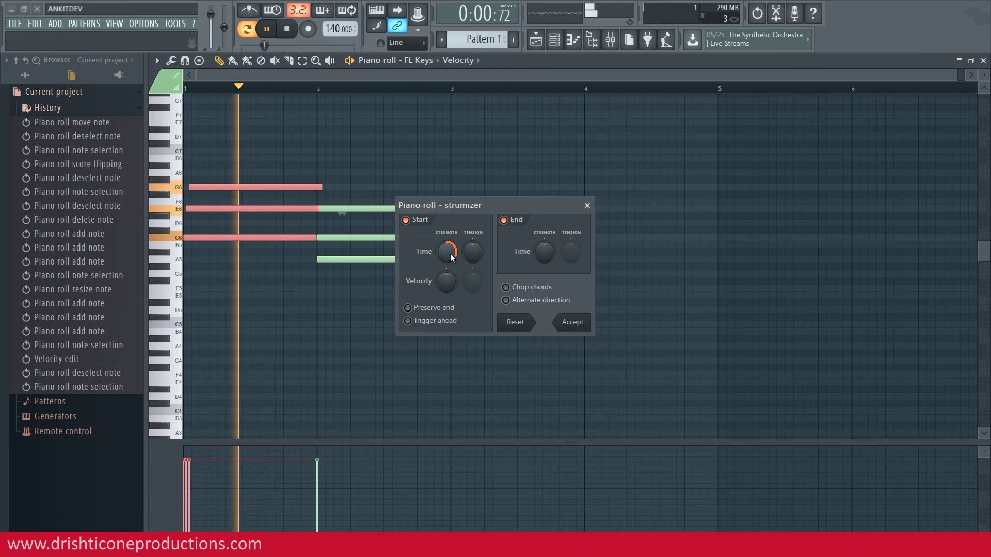
key(space)
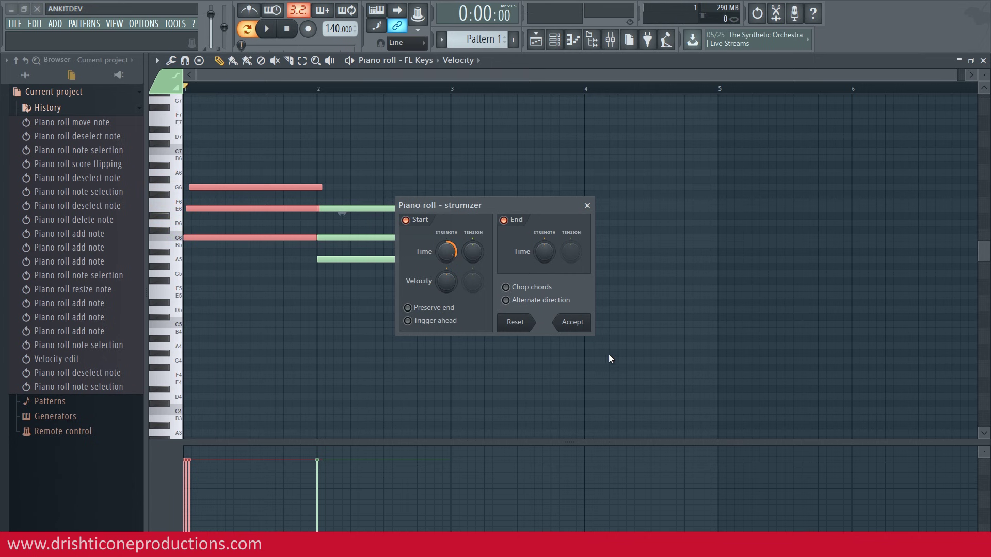
click(573, 324)
key(ctrl+d)
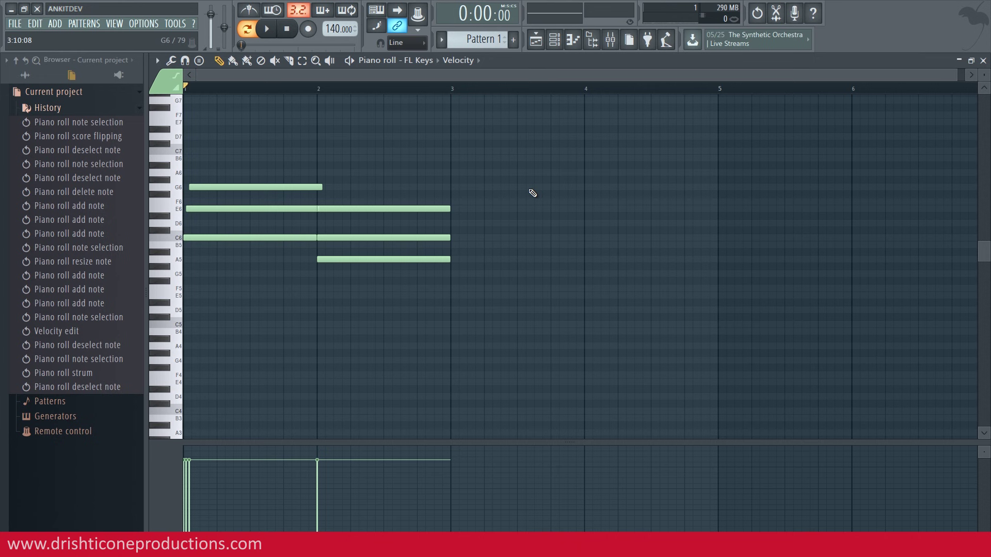
key(space)
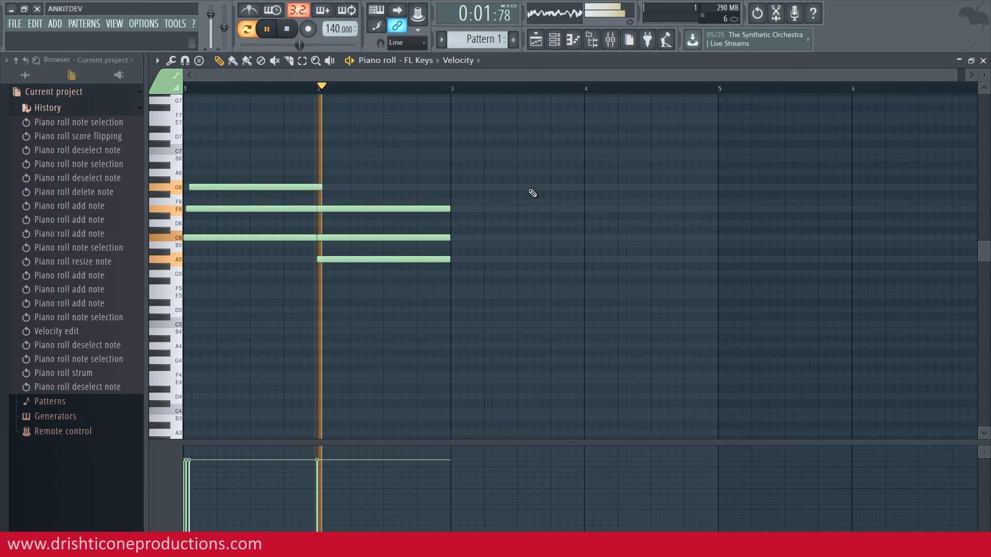
key(space)
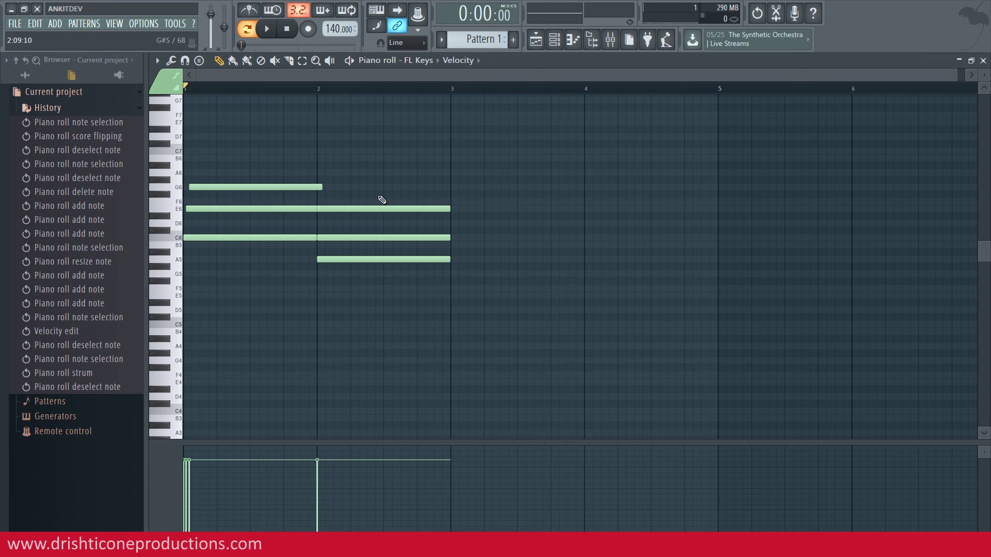
Step: Strum the bar 2 chord with the Strumizer's current start time setting and accept it
drag(425, 192, 389, 281)
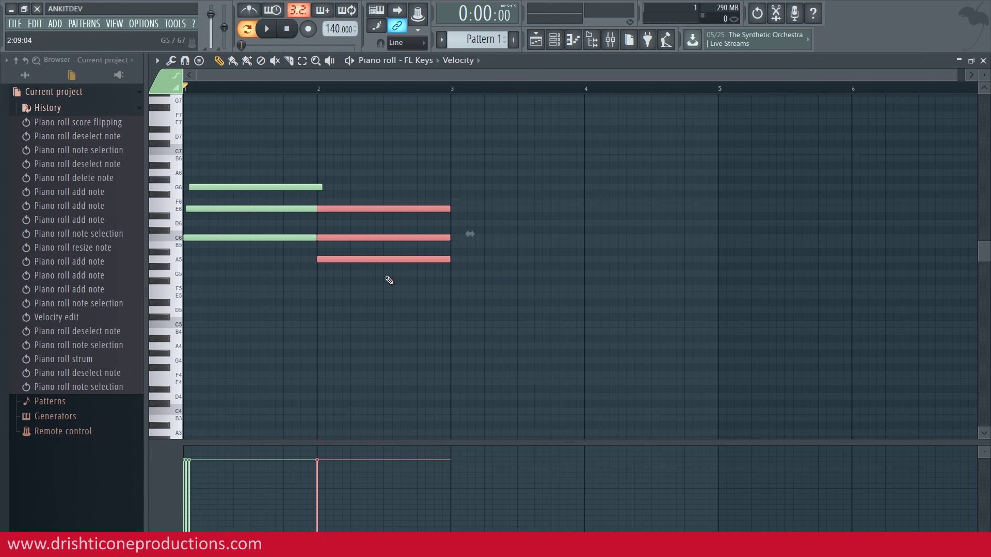
key(alt+s)
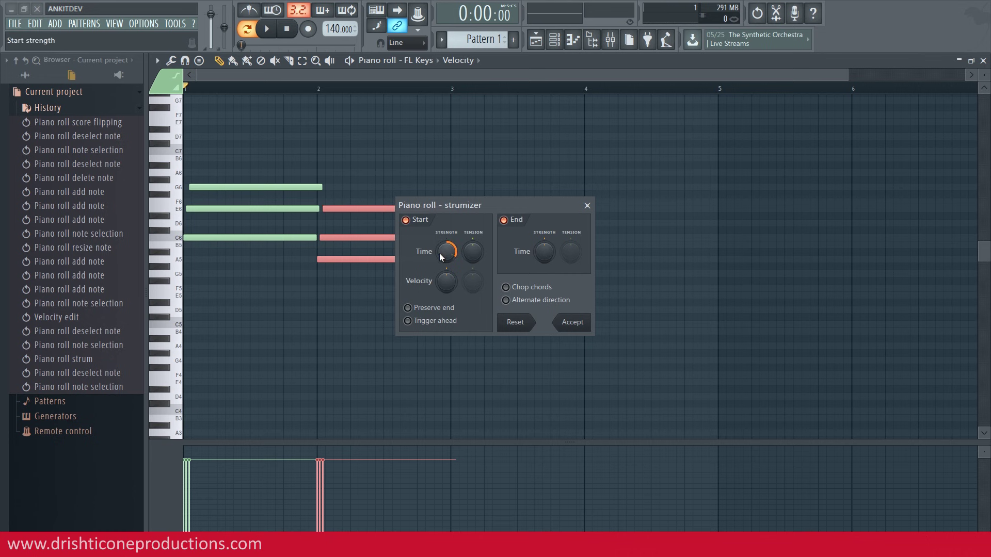
click(567, 324)
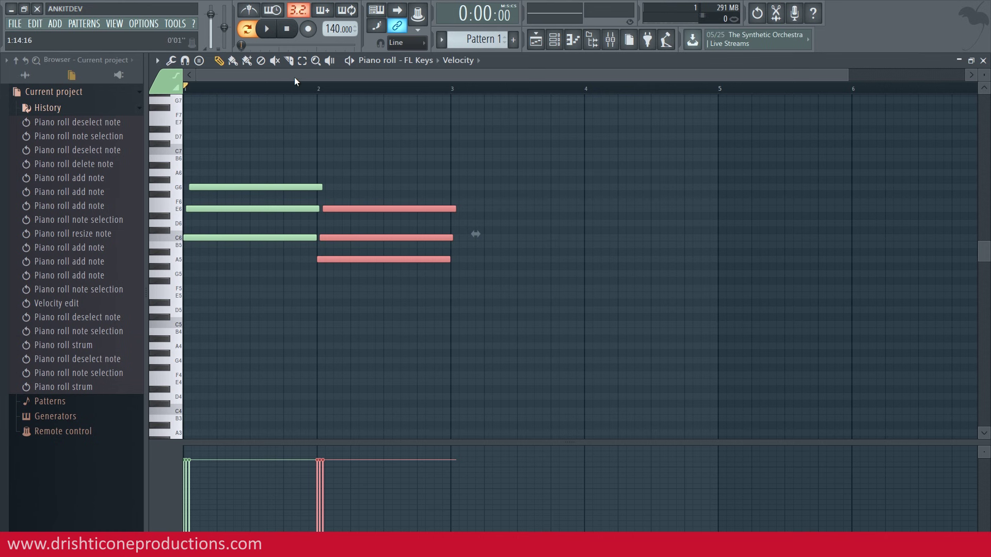
Step: Slice off the bar 2 note ends that overhang bar 3, return to the Draw tool, and play the pattern
click(289, 60)
drag(455, 187, 456, 293)
drag(458, 293, 457, 293)
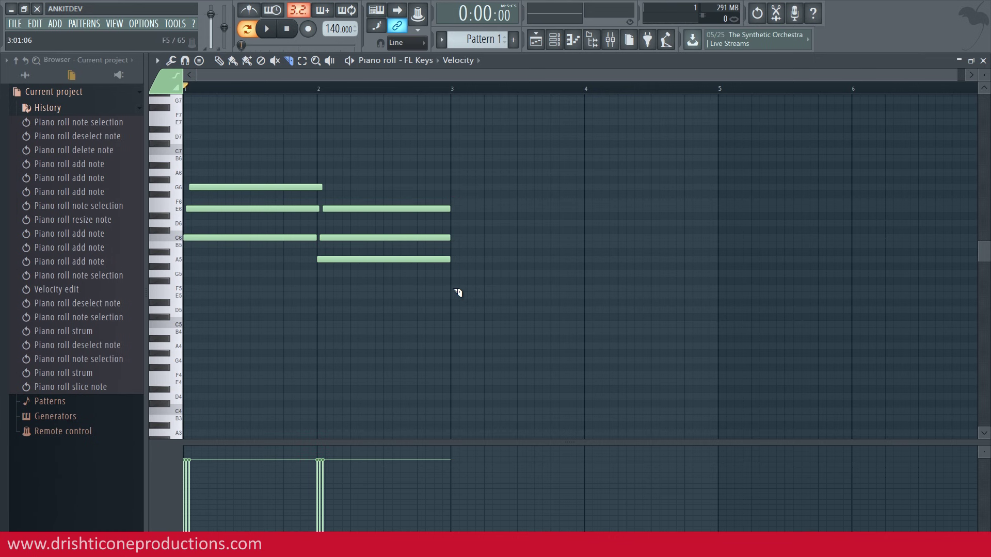
click(218, 61)
key(space)
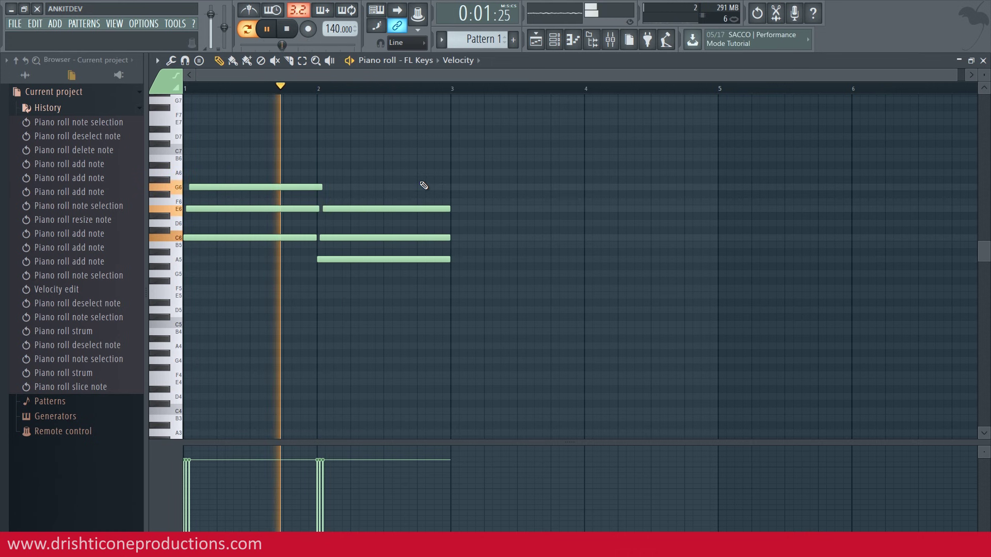
key(space)
Step: Add the melody notes E7 and D7 above the bar 1 chord and play the pattern
scroll(221, 209, up, 3)
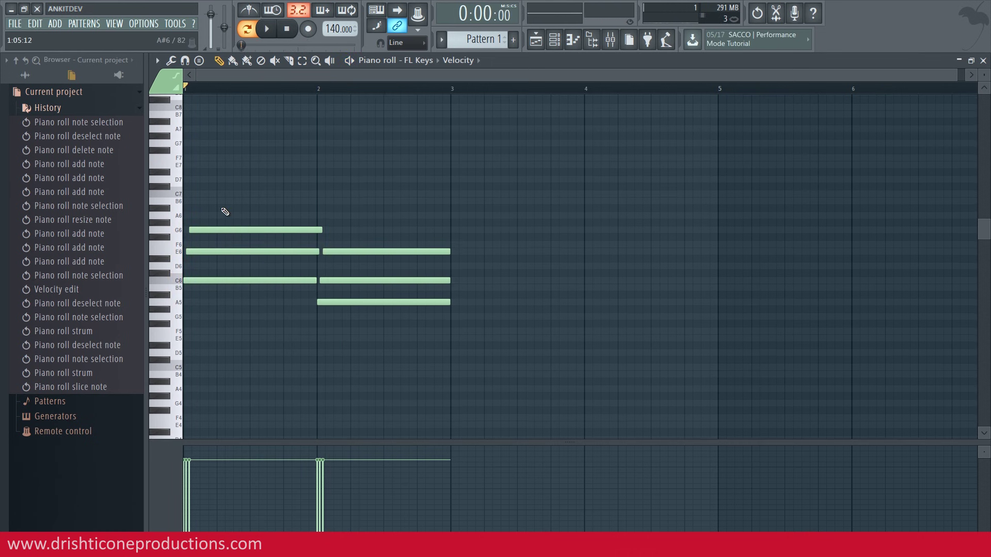
scroll(659, 186, up, 3)
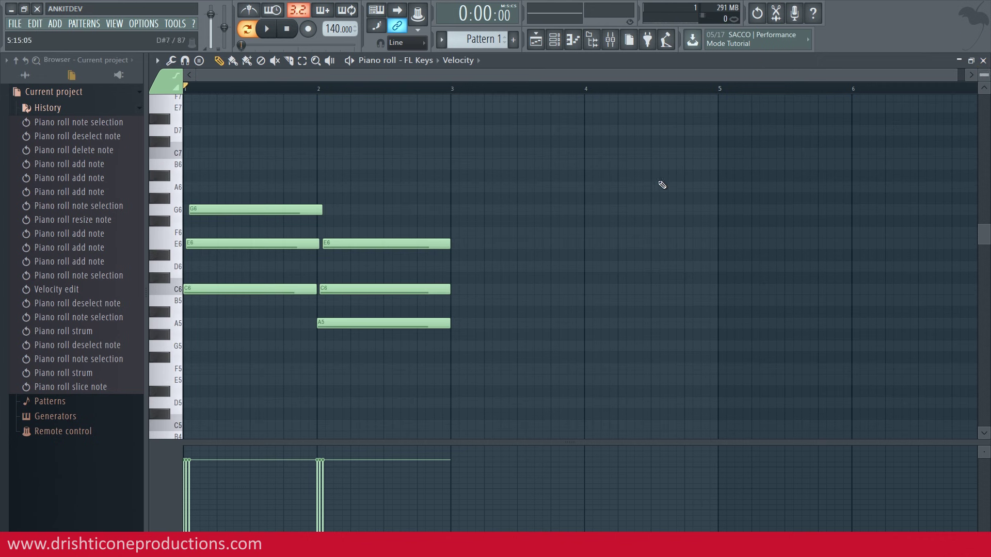
drag(219, 202, 217, 176)
click(258, 200)
key(space)
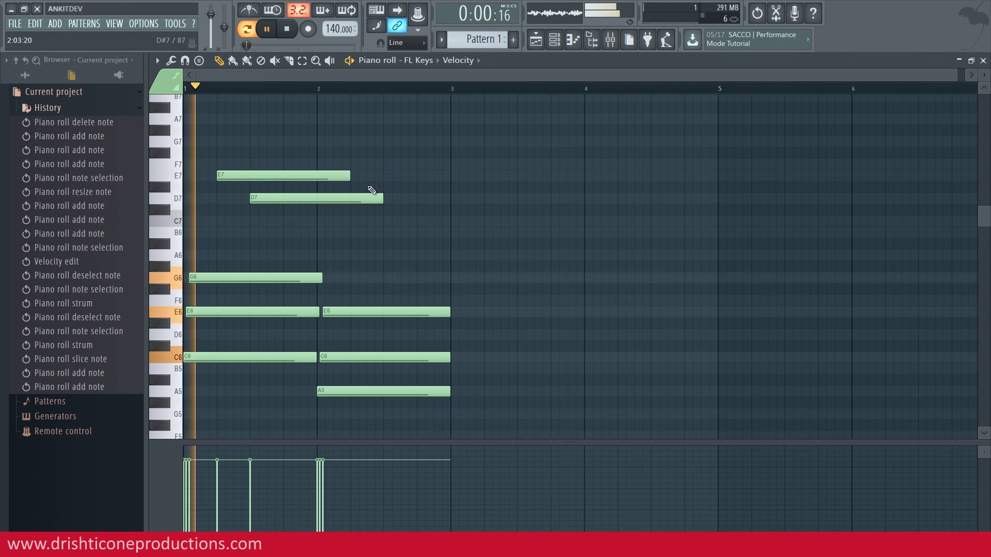
key(space)
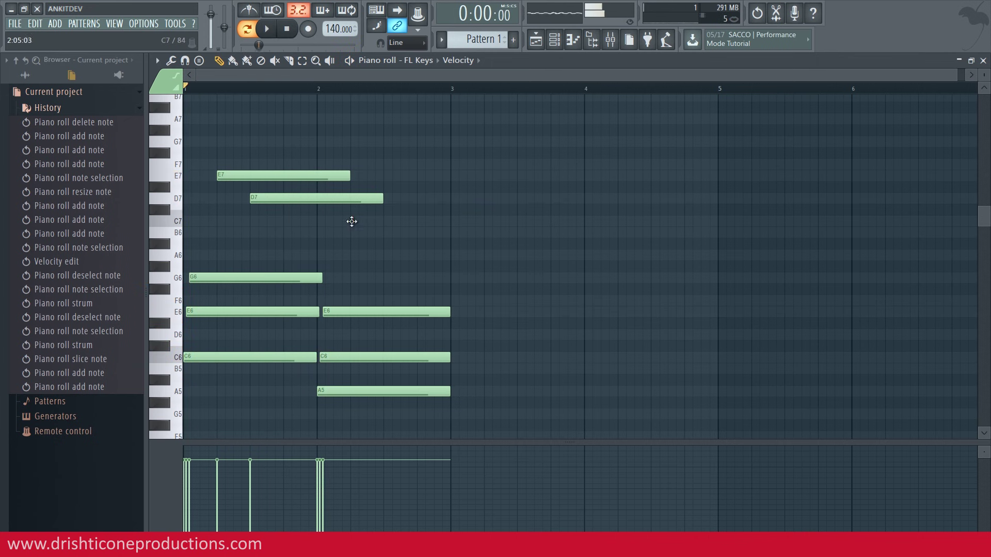
Step: Add C7 and B6 melody notes above the bar 2 chord, play them, and shorten both to end at bar 3
click(352, 221)
click(385, 233)
key(space)
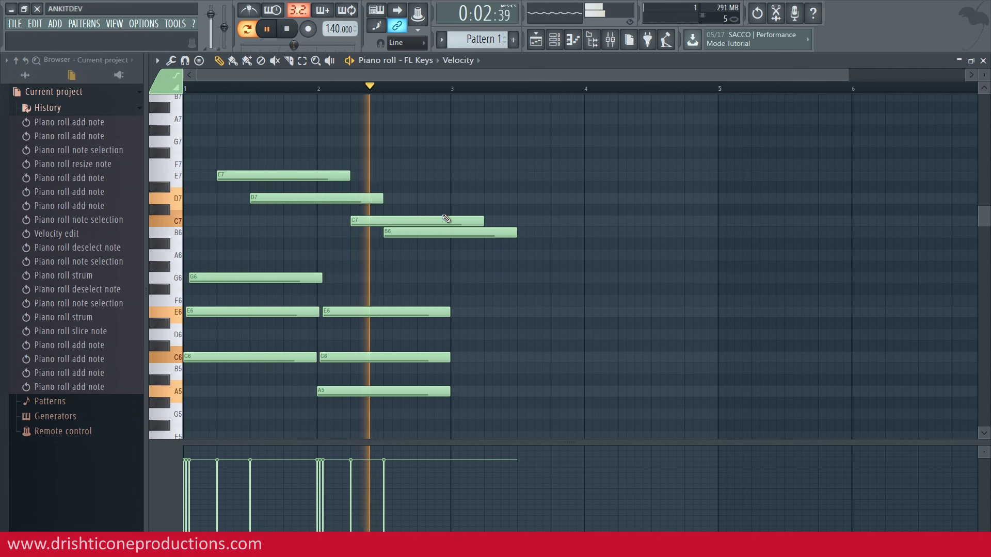
key(space)
drag(483, 221, 450, 222)
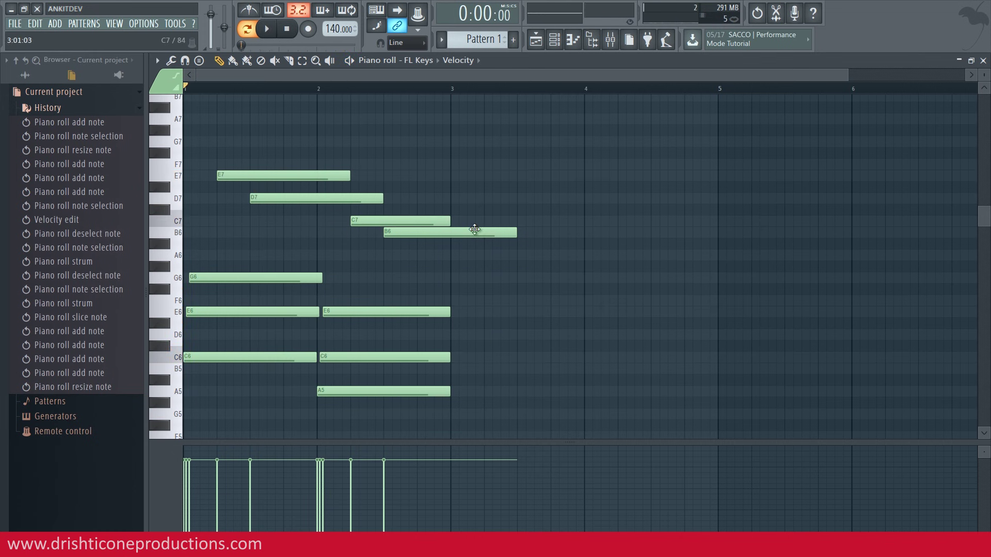
drag(516, 232, 450, 234)
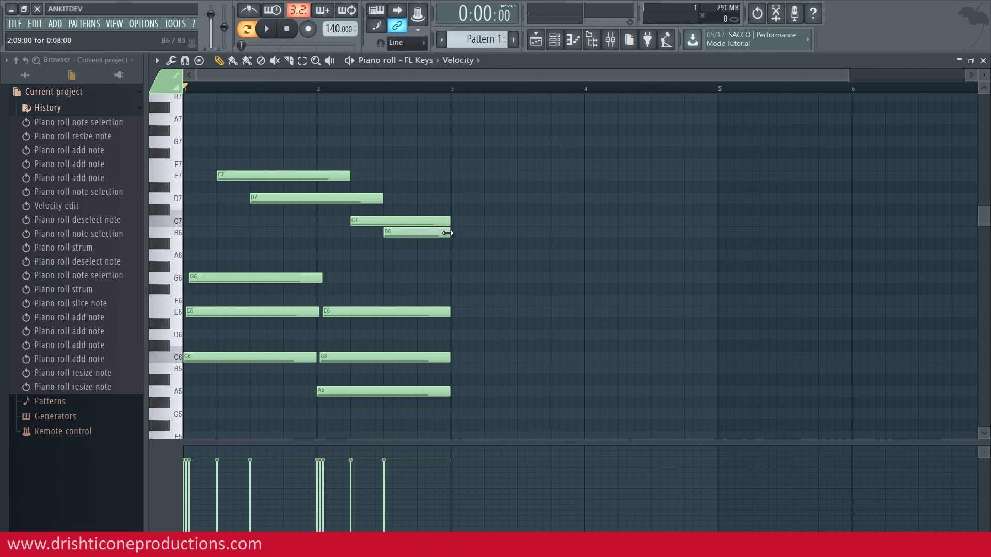
Step: Apply the Flamer with its current settings to the E7 melody note and audition the result
click(272, 175)
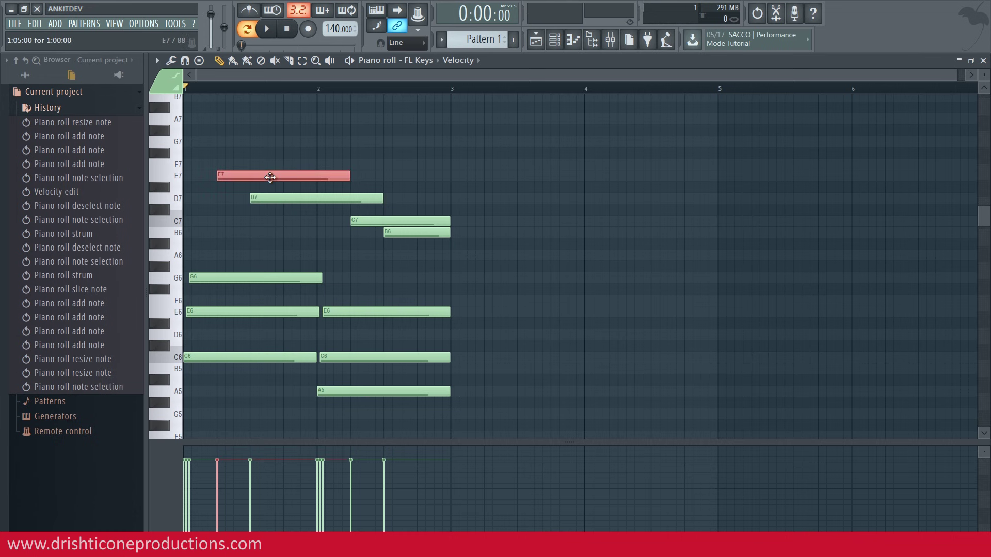
key(alt+f)
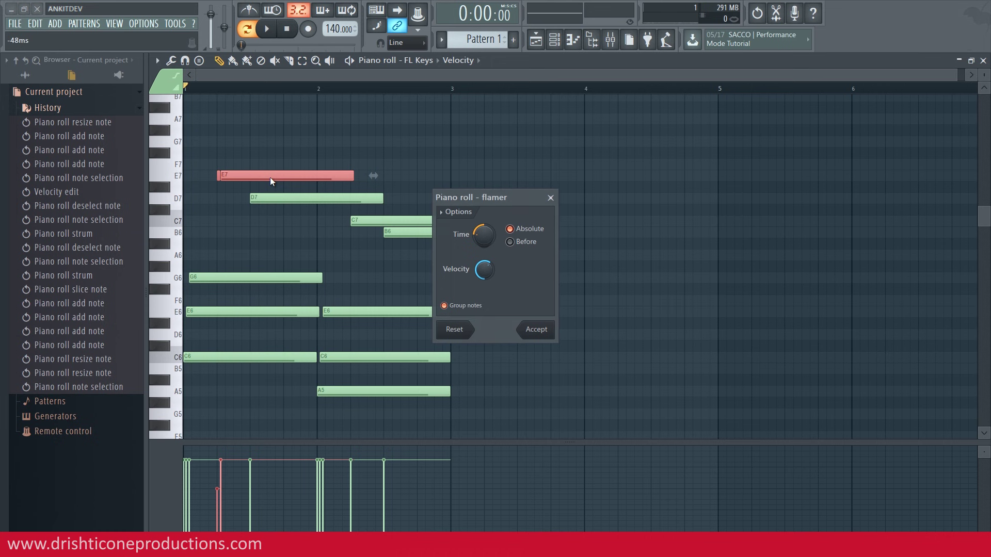
key(Return)
key(space)
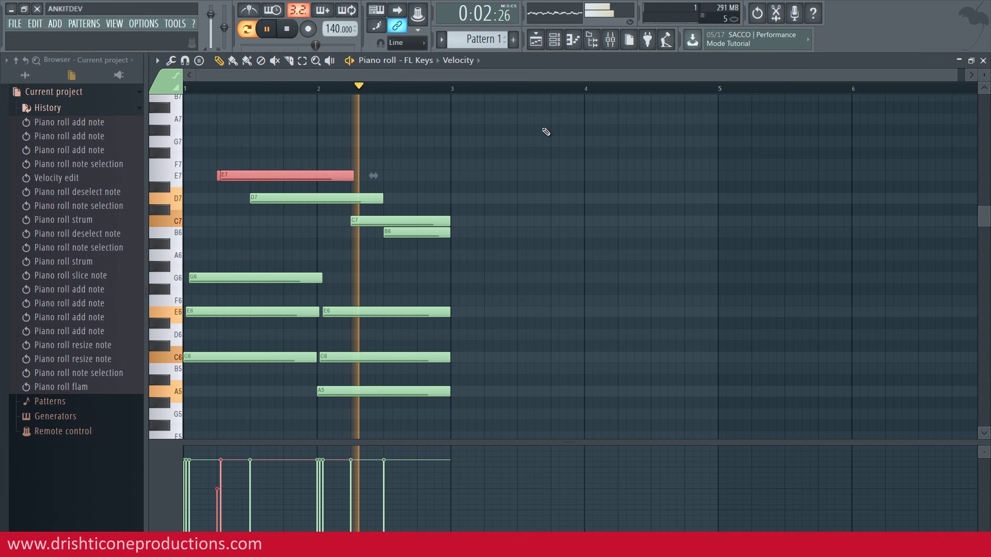
key(space)
Step: Apply the same flam to the C7 melody note and deselect it
click(378, 219)
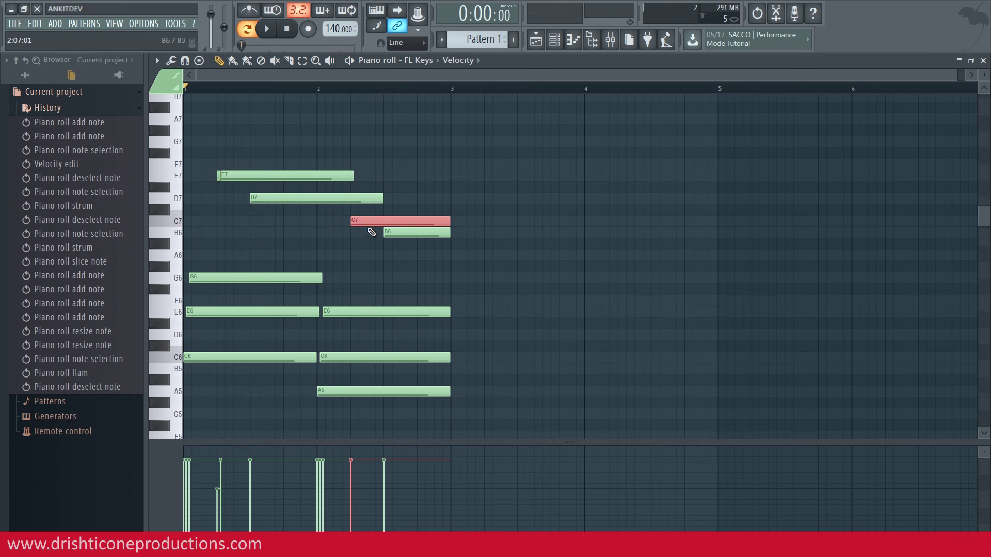
key(alt+f)
key(Return)
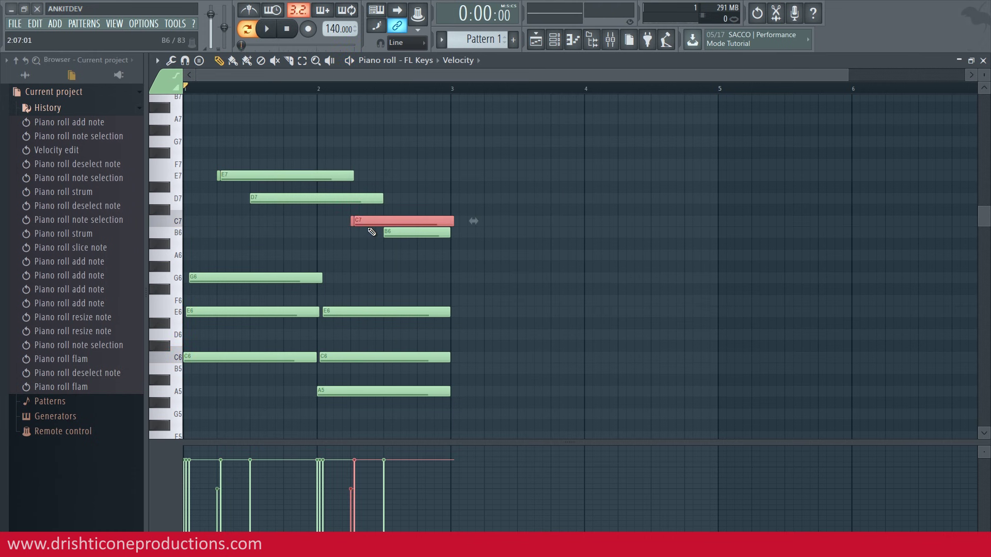
key(ctrl+d)
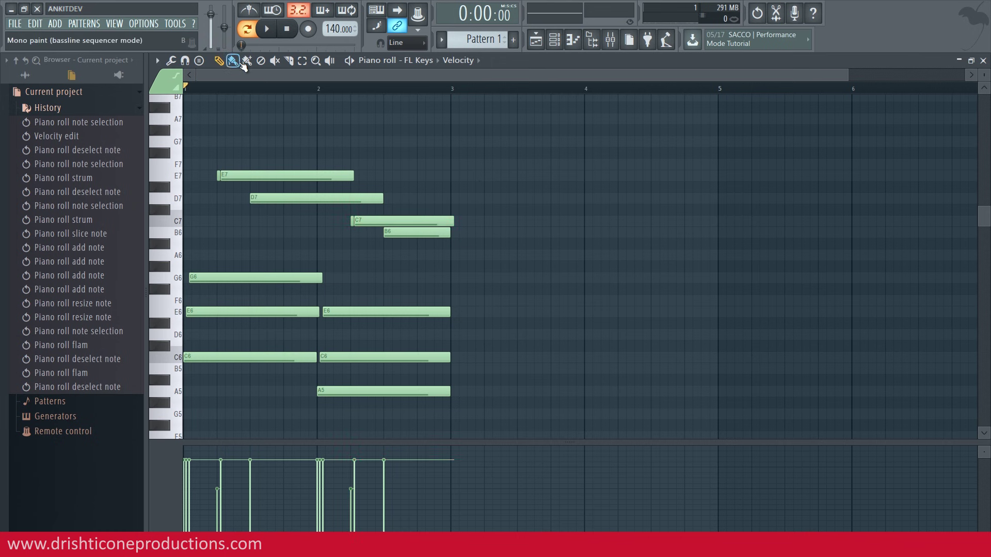
Step: Slice off the part of the flammed C7 note that overhangs bar 3 and play the pattern
click(289, 60)
drag(450, 197, 453, 234)
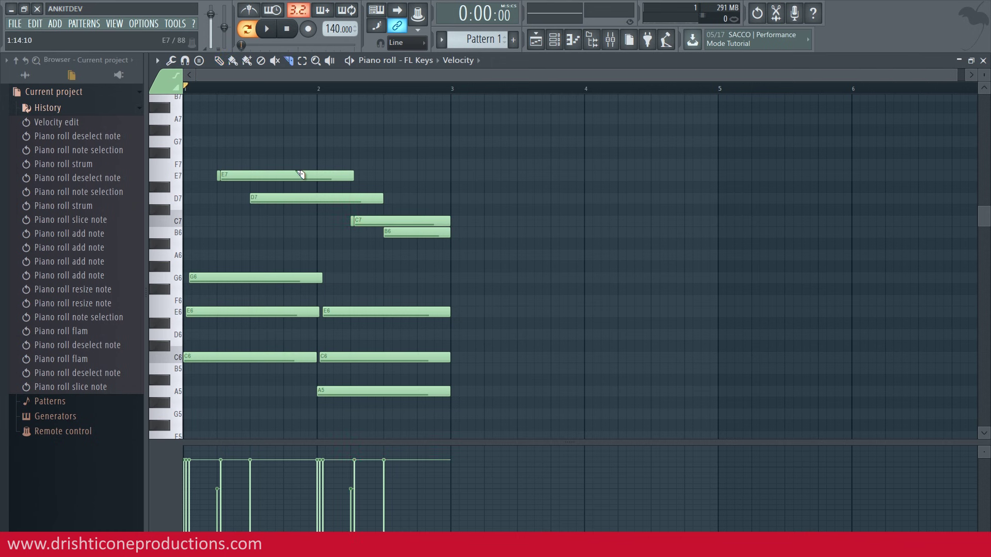
key(space)
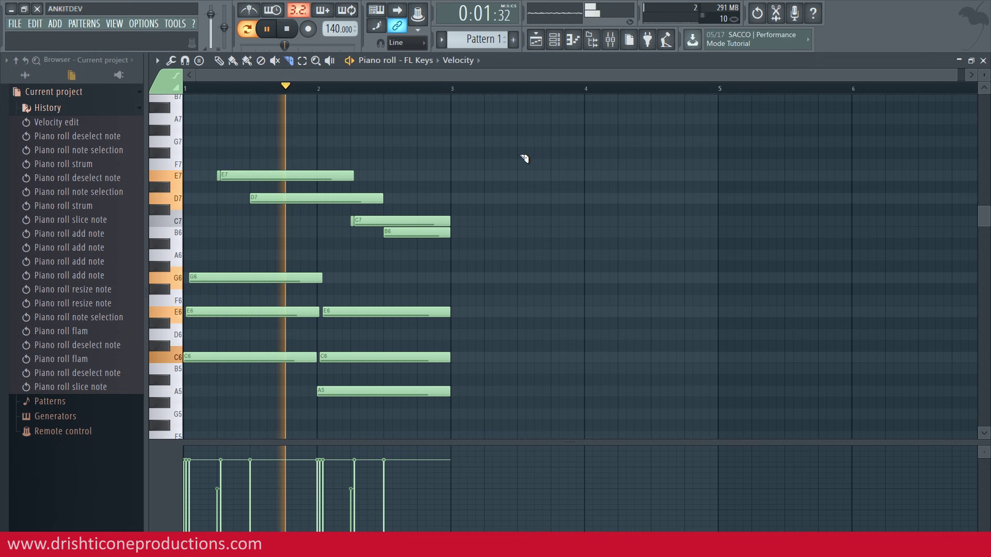
key(space)
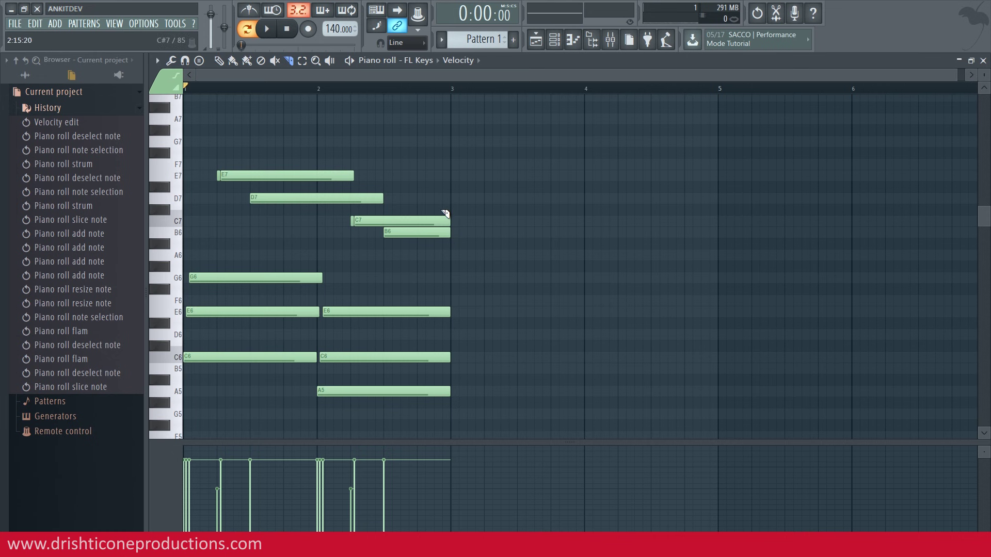
Step: Select all the notes, randomize their velocities with a reduced velocity level in the Randomizer, deselect them, and play the pattern
drag(483, 126, 259, 418)
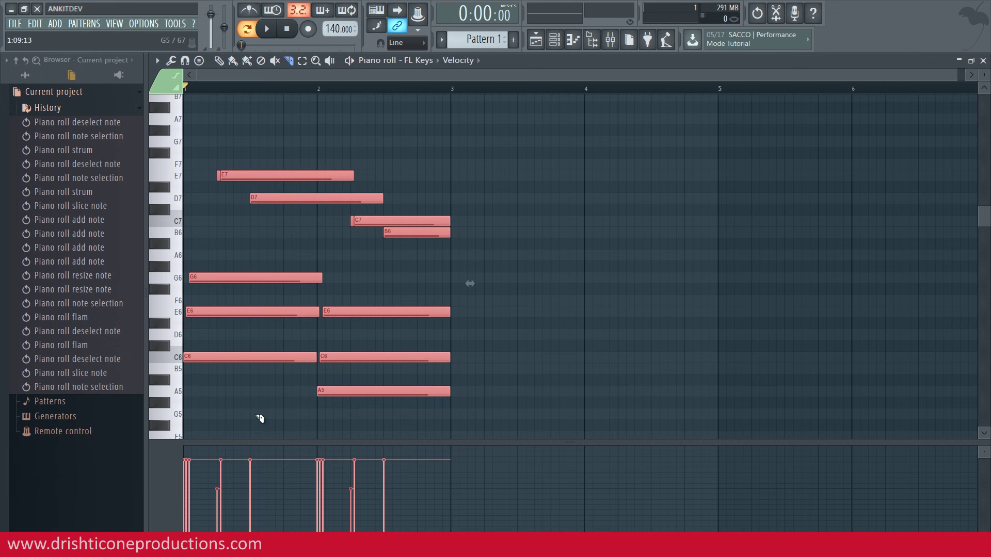
key(alt+r)
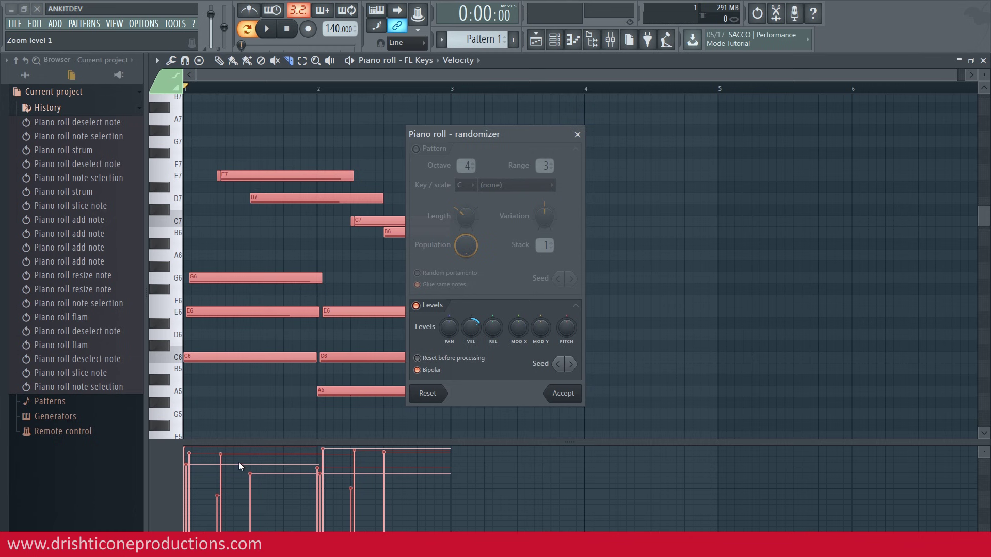
drag(473, 328, 475, 337)
key(Return)
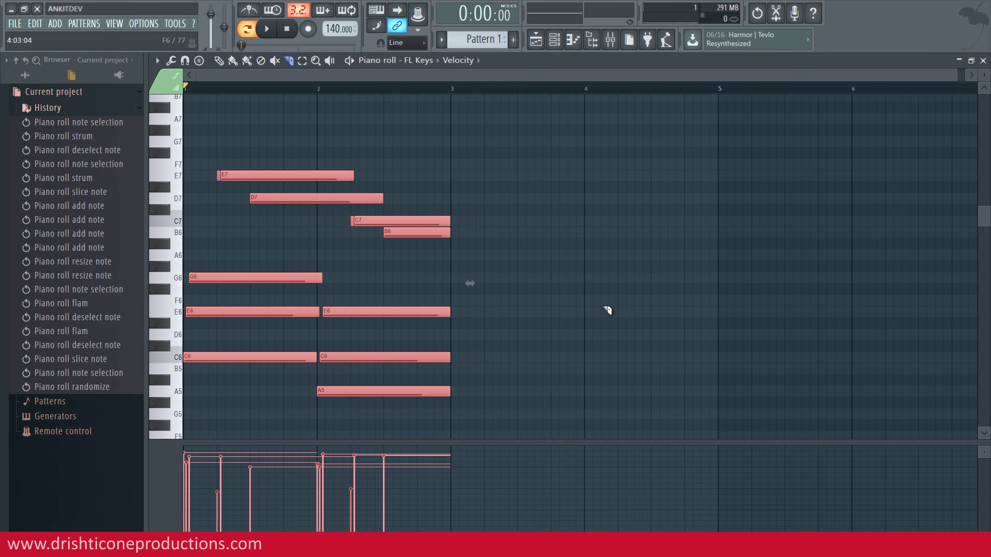
key(ctrl+d)
key(space)
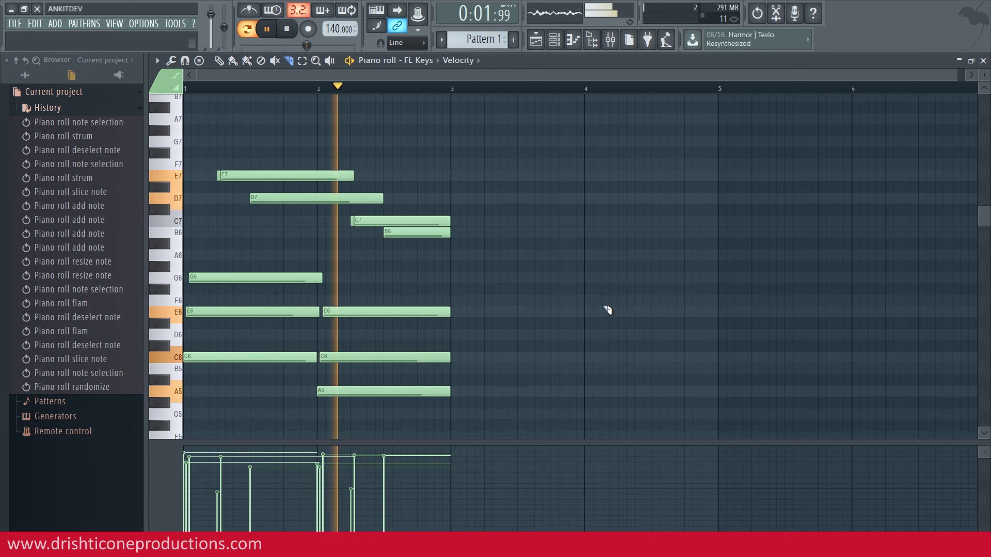
key(space)
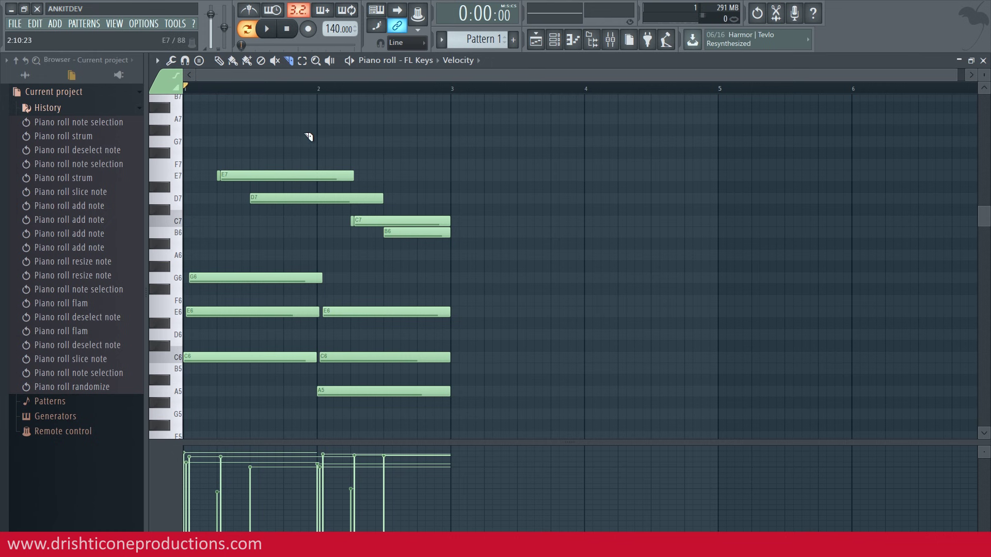
Step: Return to the Draw tool and delete all the chord and melody notes from the piano roll
click(218, 61)
drag(495, 135, 316, 386)
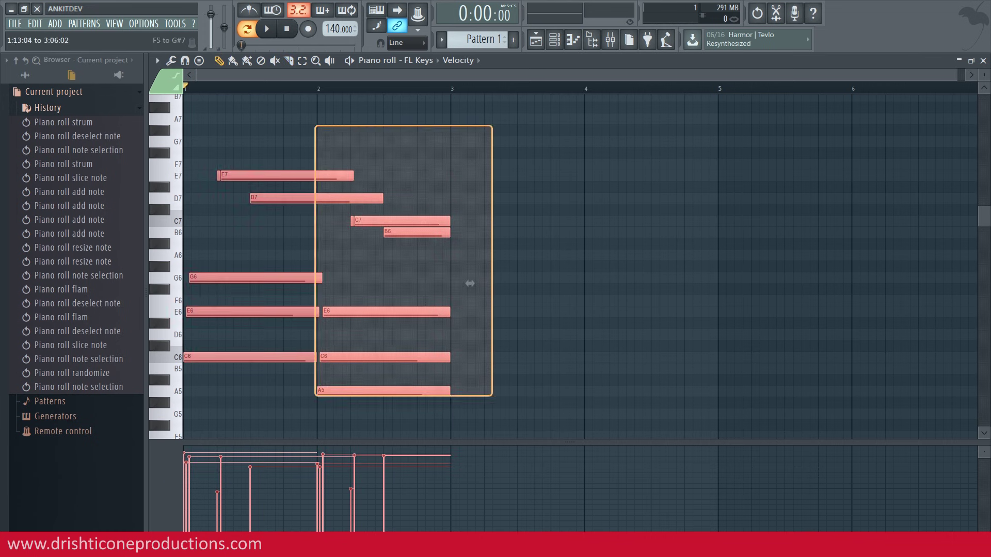
scroll(467, 284, down, 8)
key(Delete)
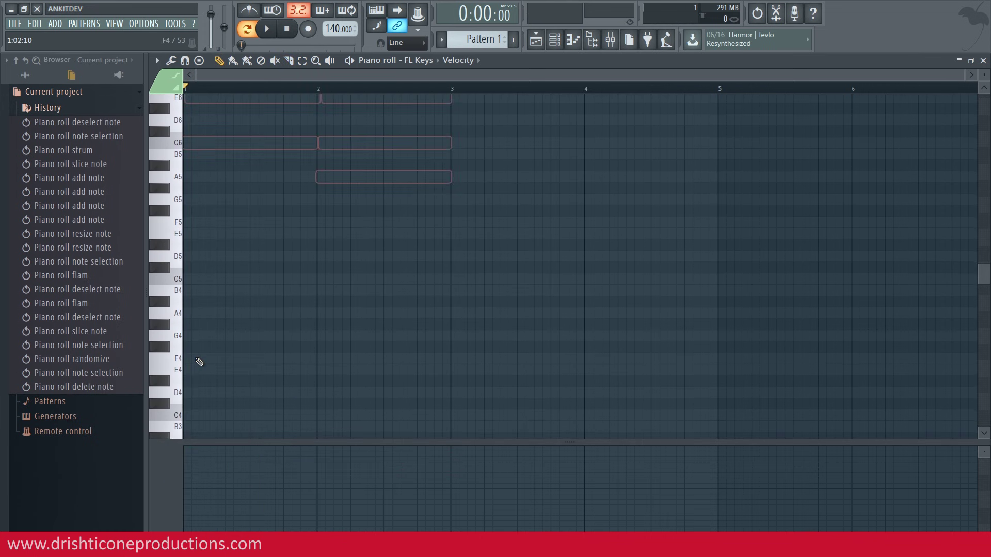
Step: Build a one-bar chord of C6, E6 and G6 at the start of bar 1 and audition it
drag(983, 271, 983, 230)
click(191, 301)
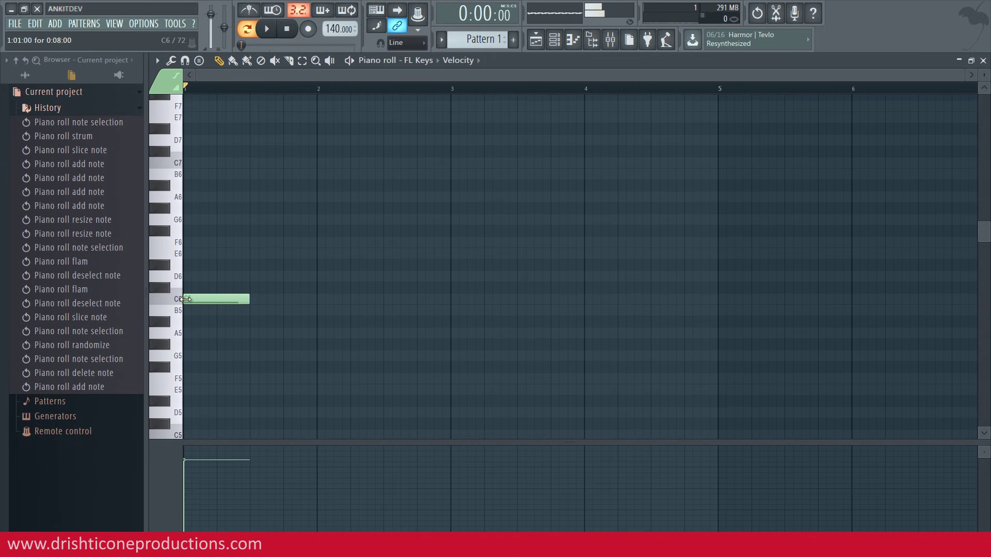
drag(248, 303, 312, 312)
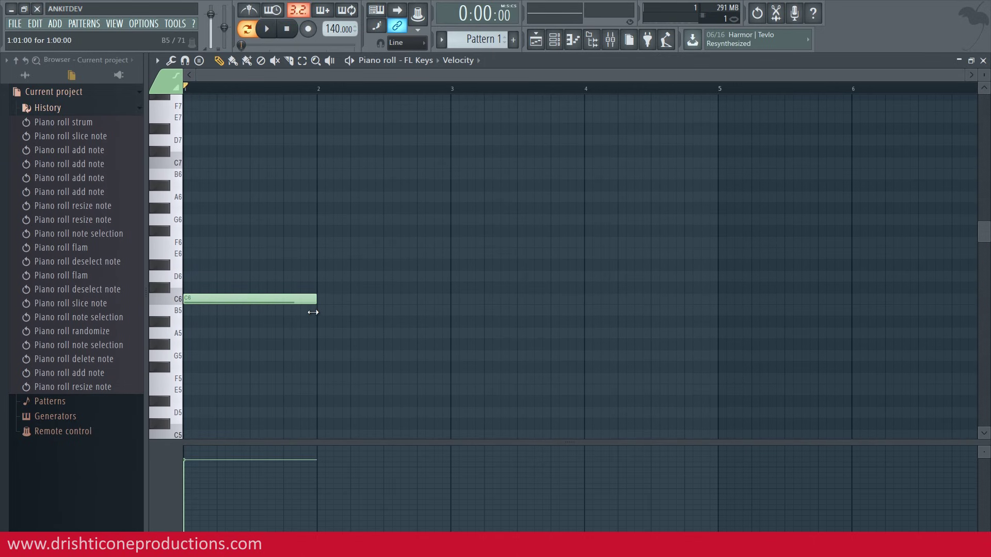
click(189, 253)
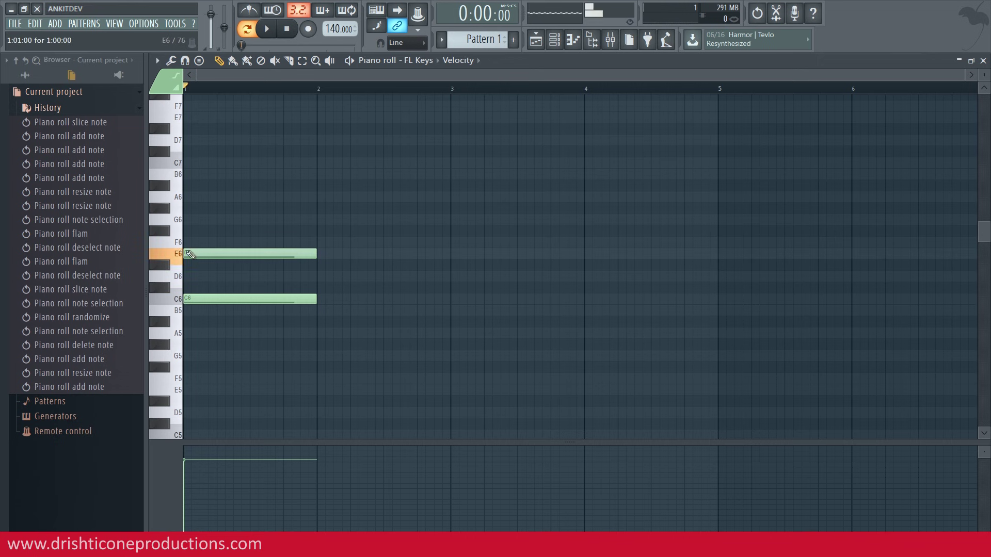
click(189, 220)
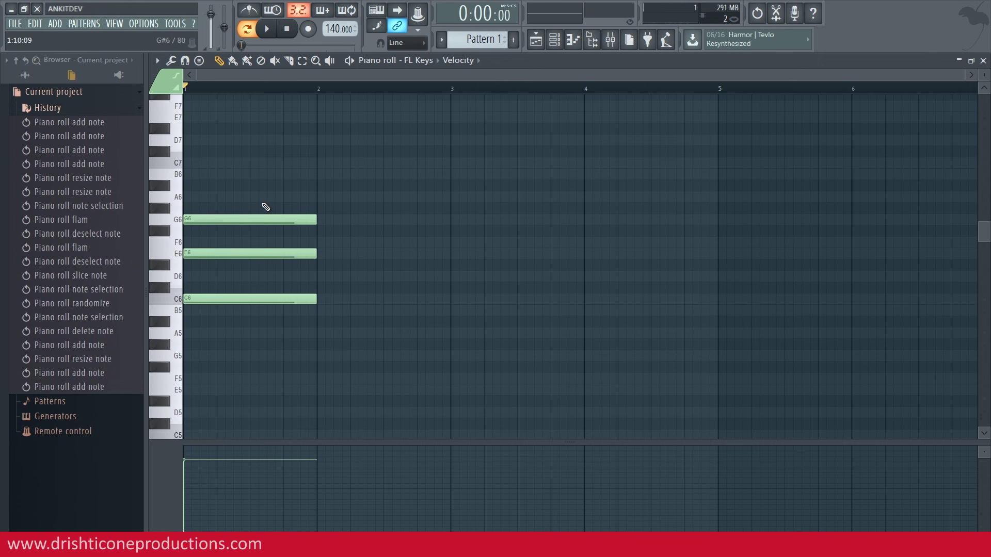
key(space)
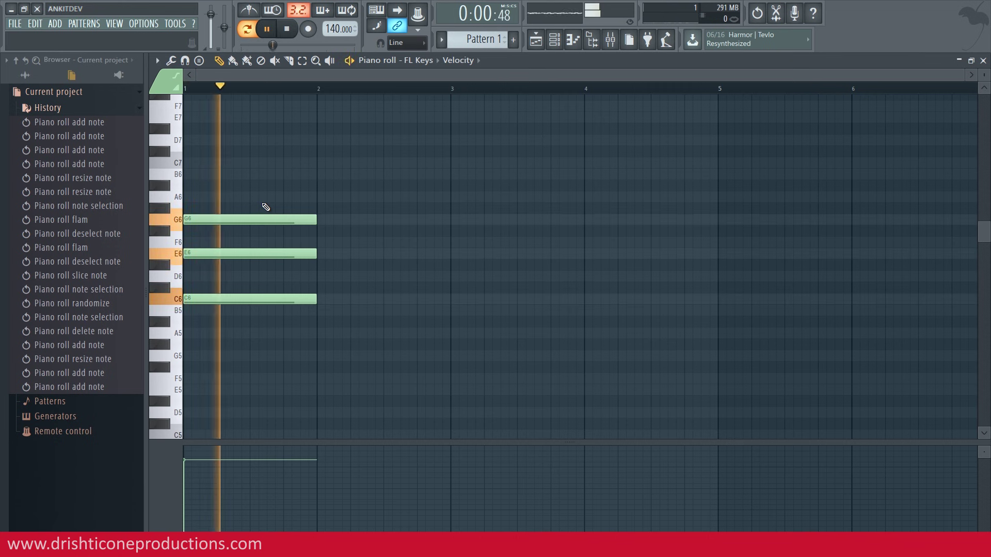
key(space)
Step: Add a one-bar chord of A5, C6 and E6 starting at bar 2
click(320, 333)
click(320, 299)
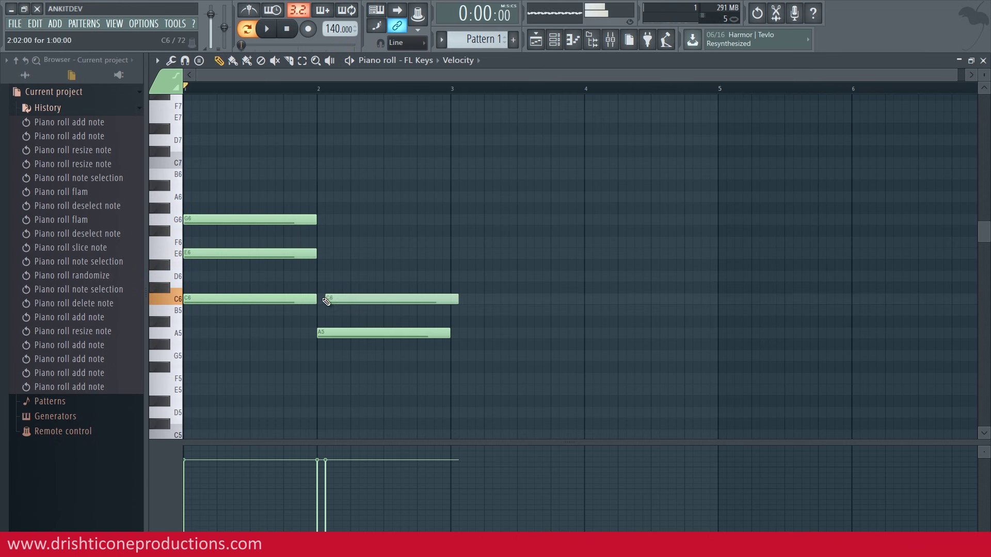
click(320, 253)
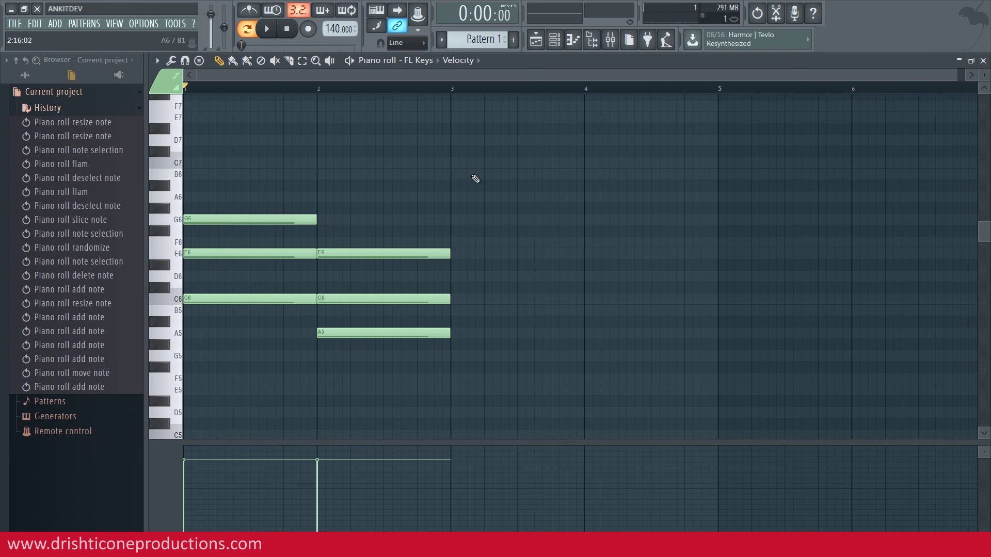
Step: Select the C6, E6 and G6 chord in bar 1, open the Arpeggiator on it, and play the preview
drag(277, 181, 242, 322)
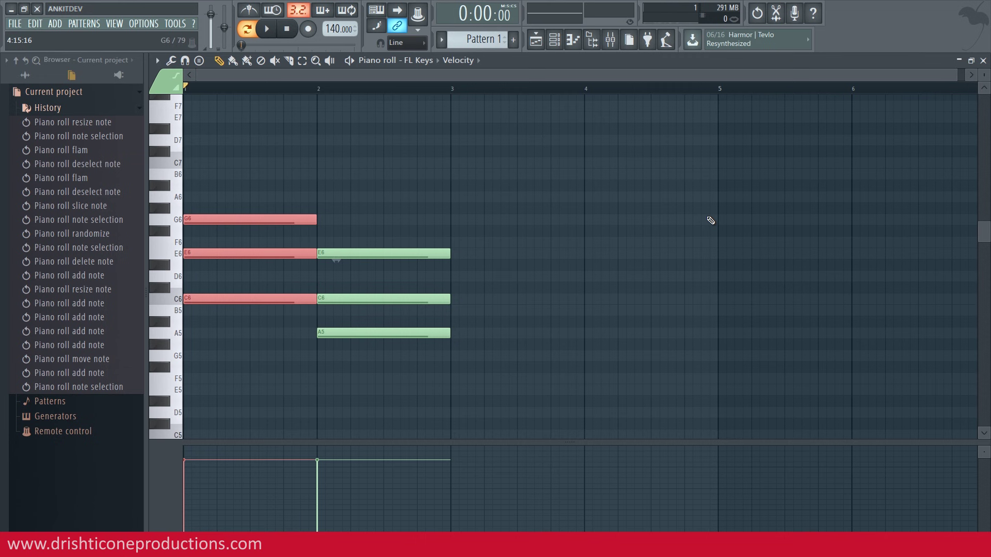
key(alt+a)
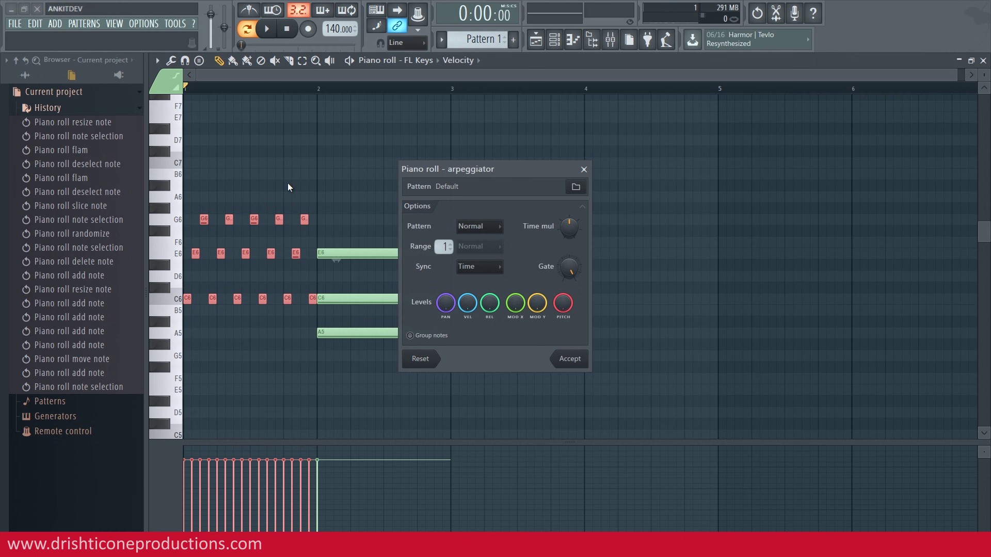
key(space)
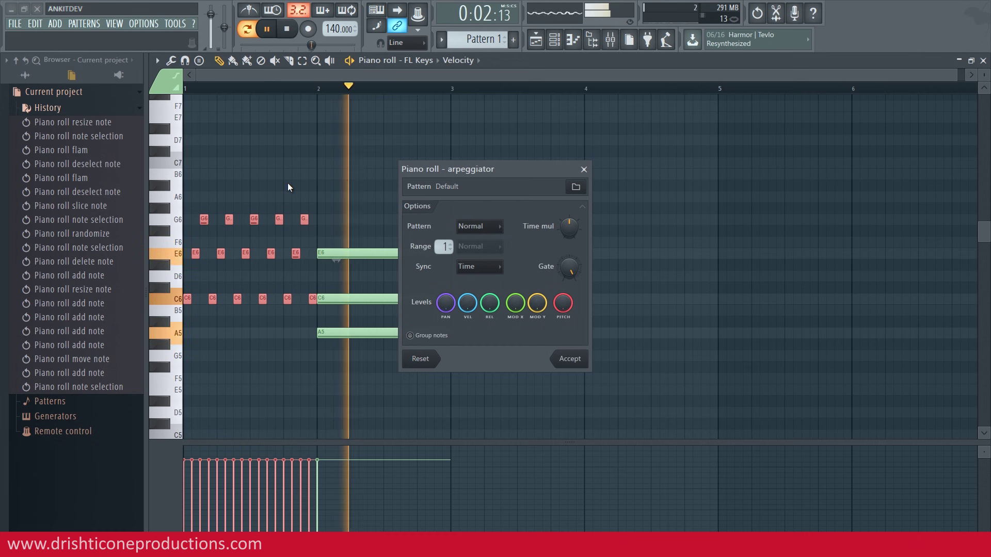
key(space)
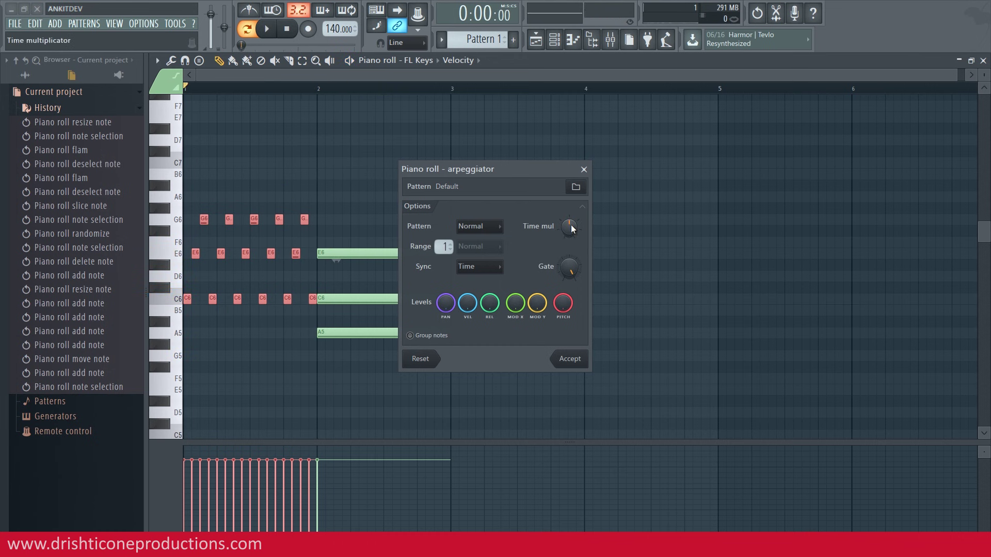
Step: Try a longer and a shorter Arpeggiator time multiplier, play each version, and return the multiplier to its default
drag(571, 224, 571, 217)
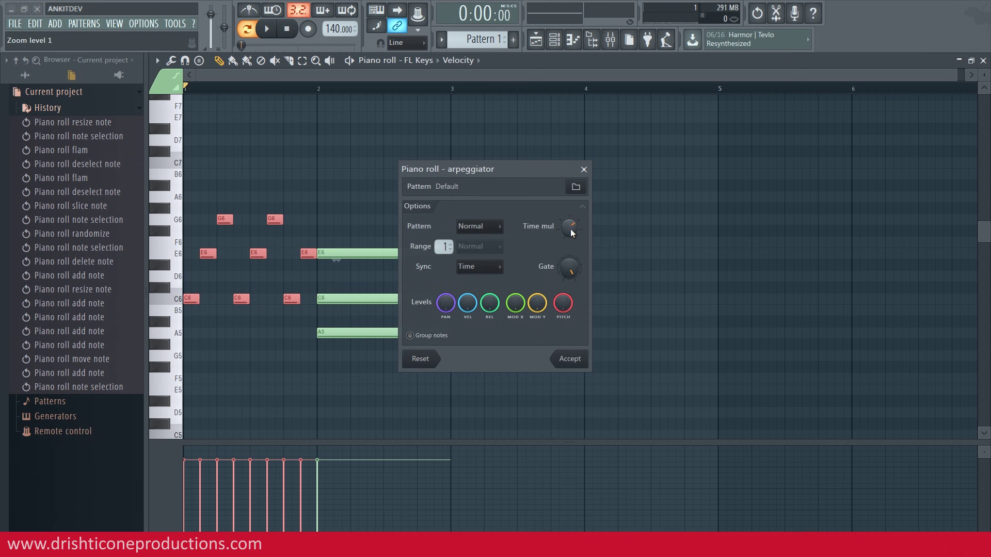
key(space)
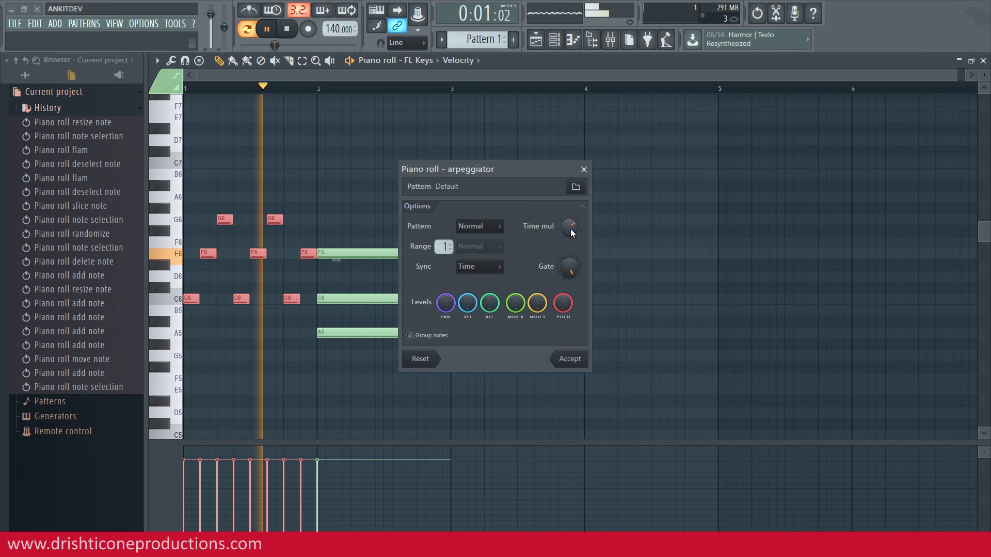
key(space)
drag(570, 228, 568, 242)
key(space)
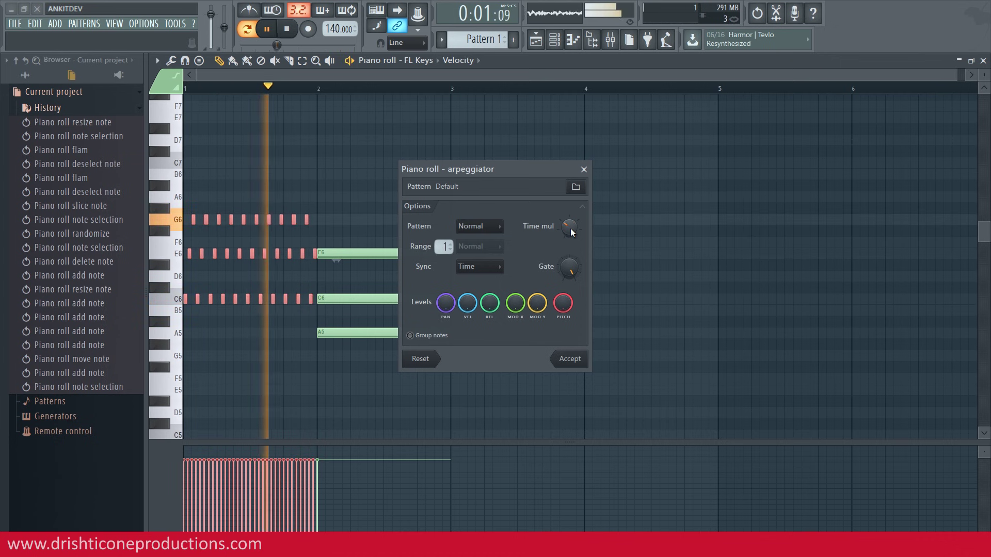
key(space)
drag(571, 228, 569, 218)
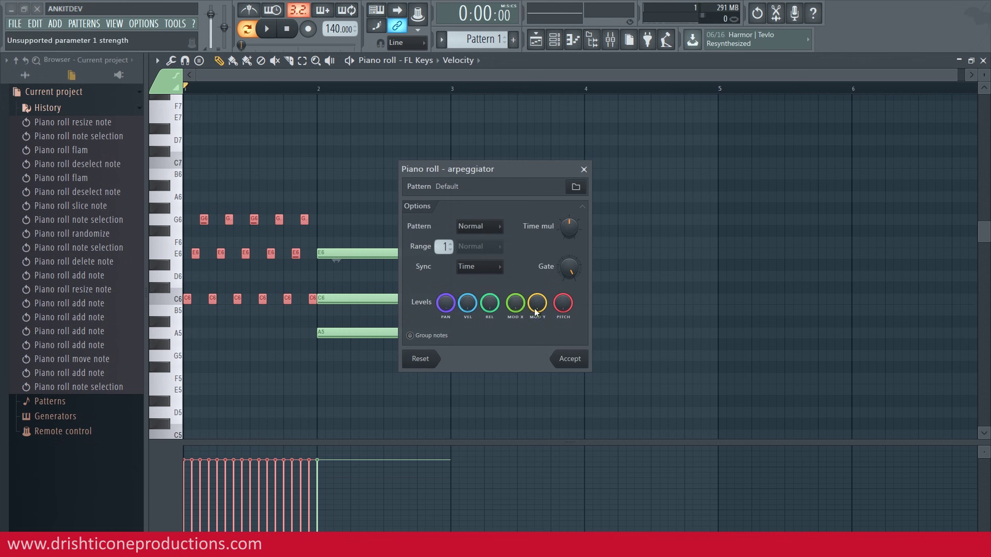
Step: Audition the Flip and Alternate arpeggio patterns and leave the pattern set to Flip
click(500, 232)
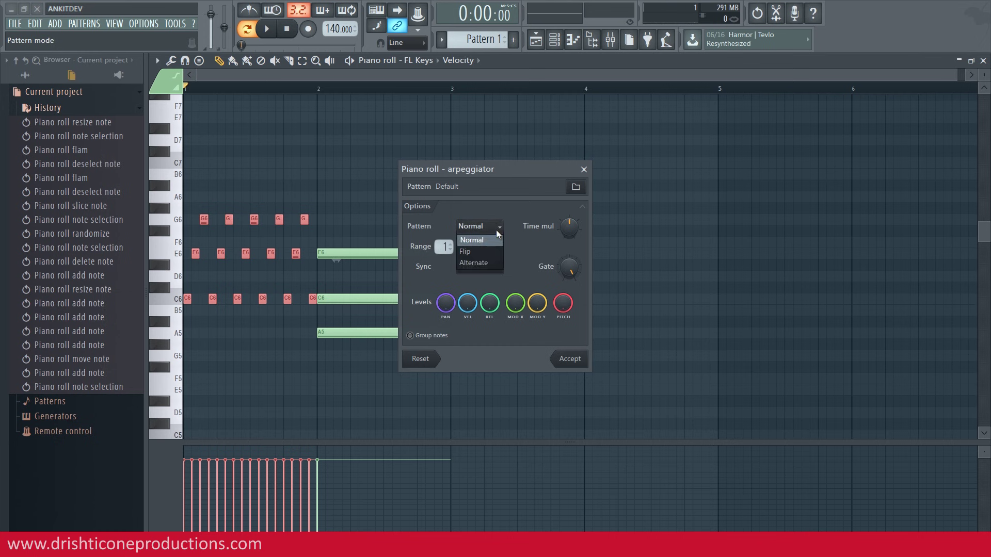
click(481, 252)
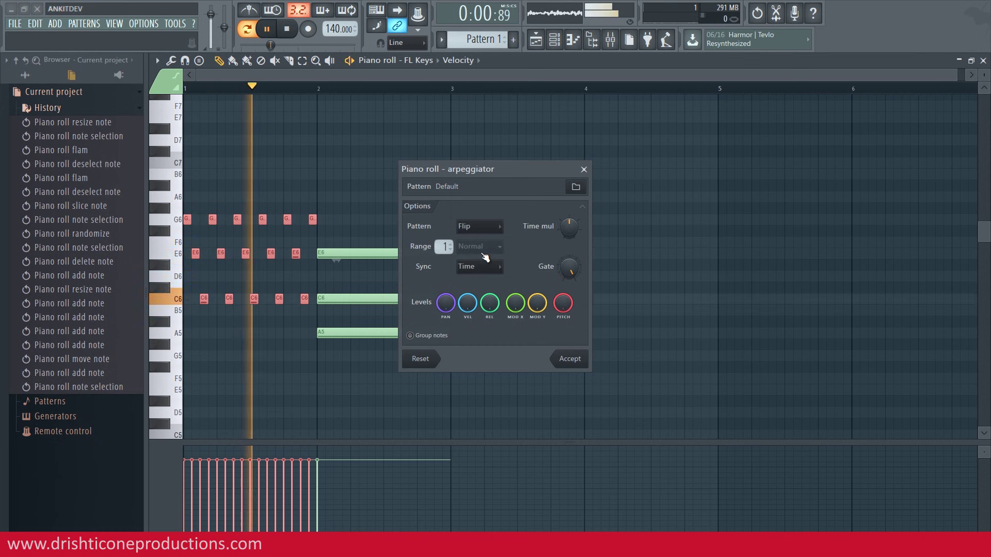
click(488, 231)
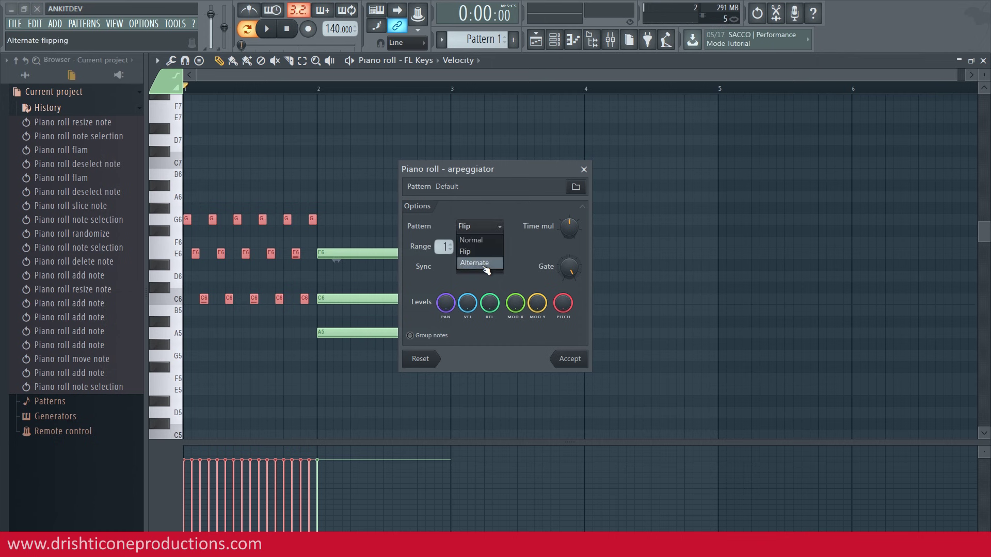
click(479, 261)
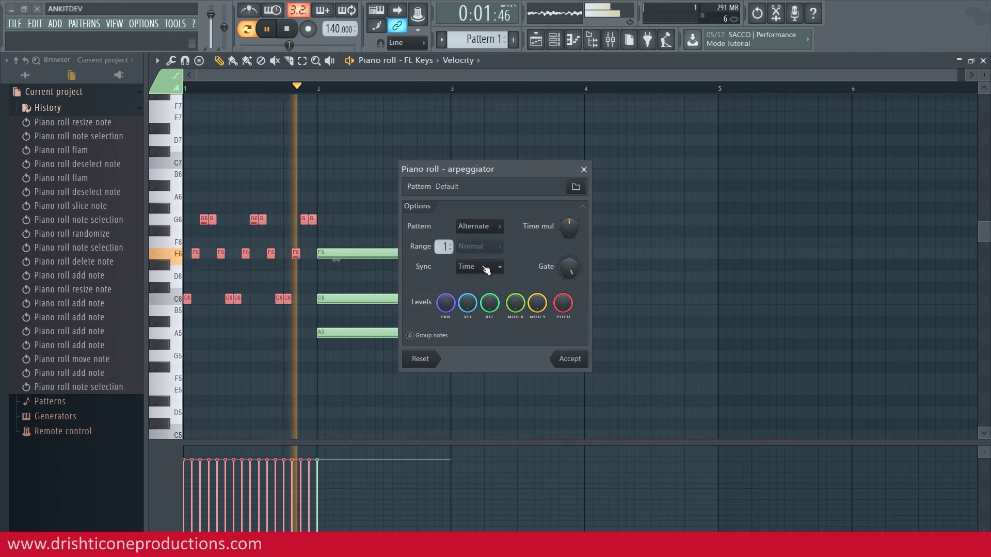
click(488, 227)
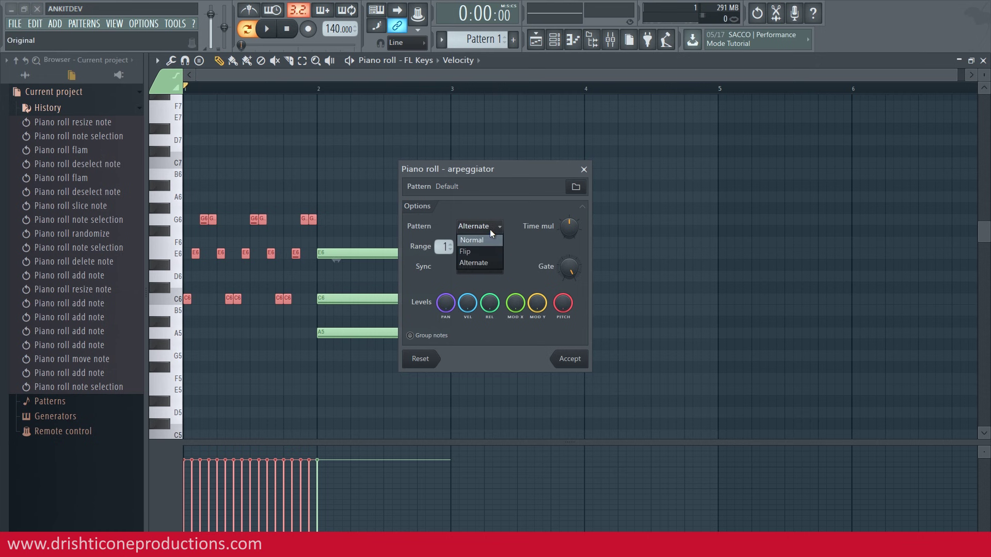
click(485, 249)
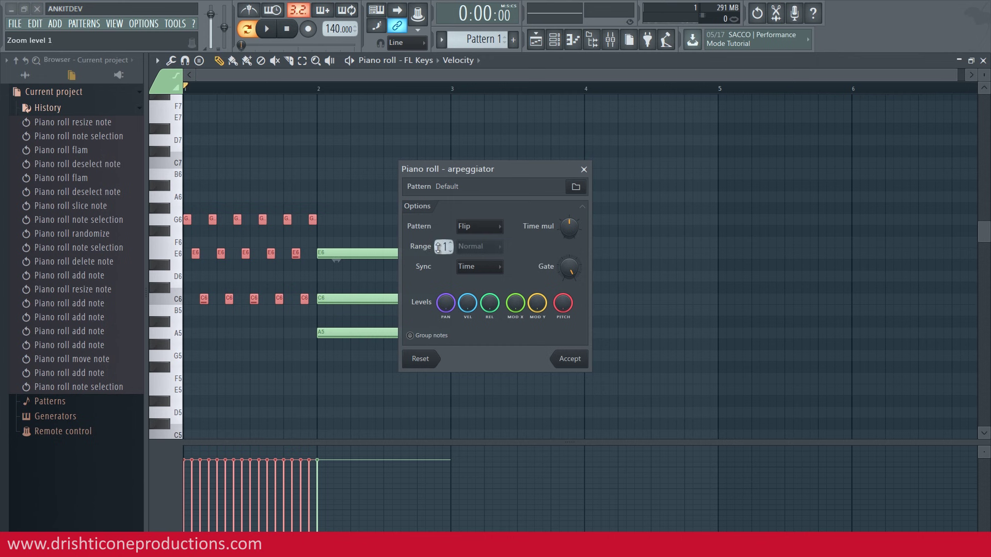
Step: Set the Arpeggiator range to 2, accept the arpeggio for the bar 1 chord, and play it
scroll(442, 250, up, 1)
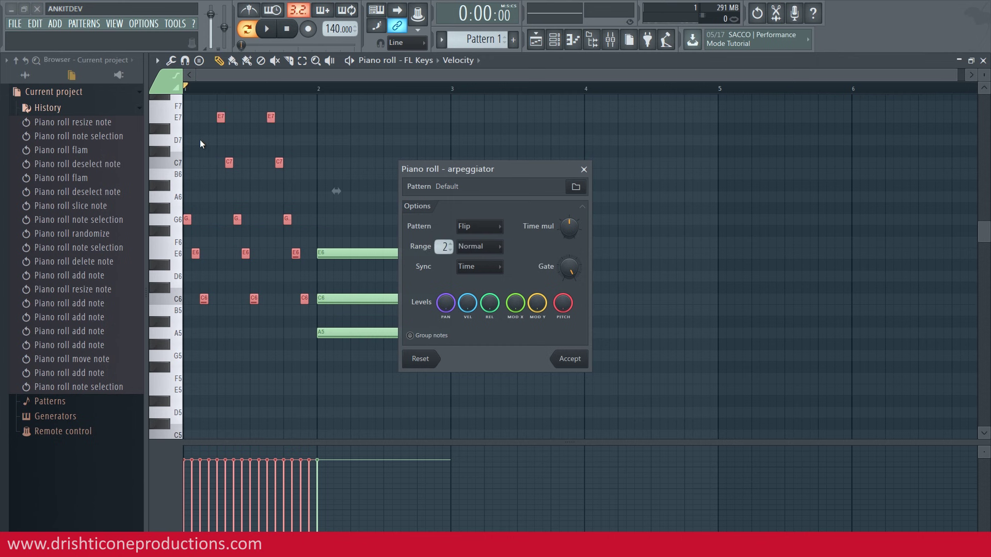
click(570, 358)
scroll(723, 268, up, 4)
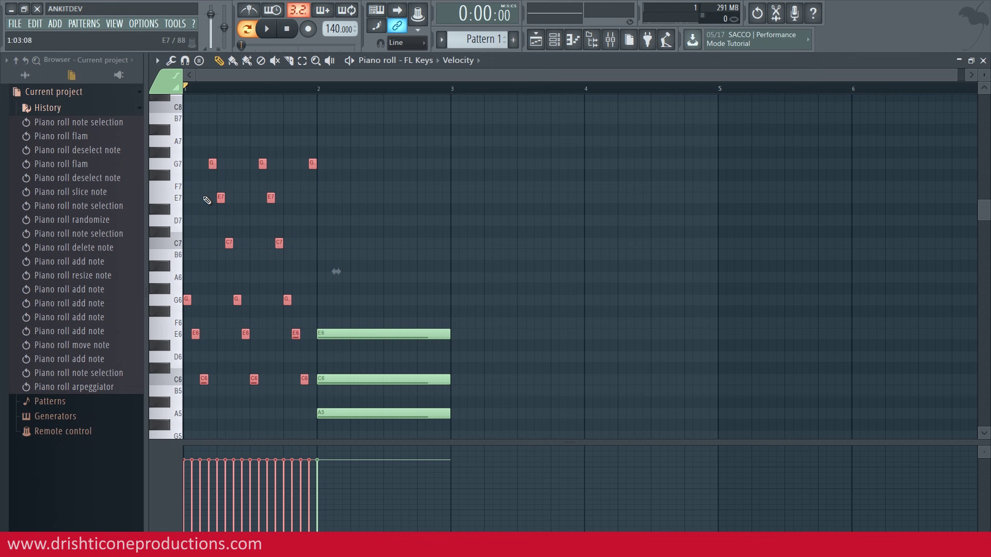
key(space)
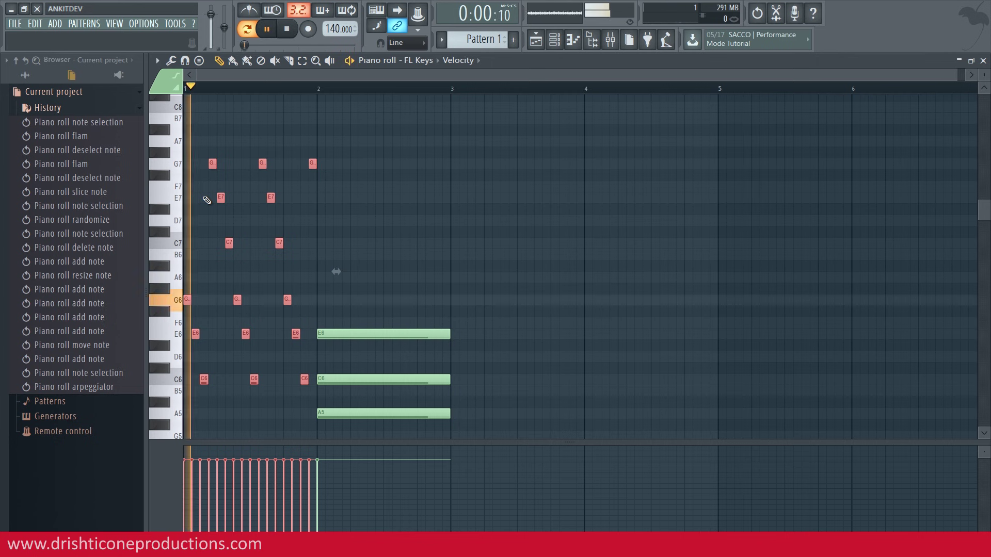
key(space)
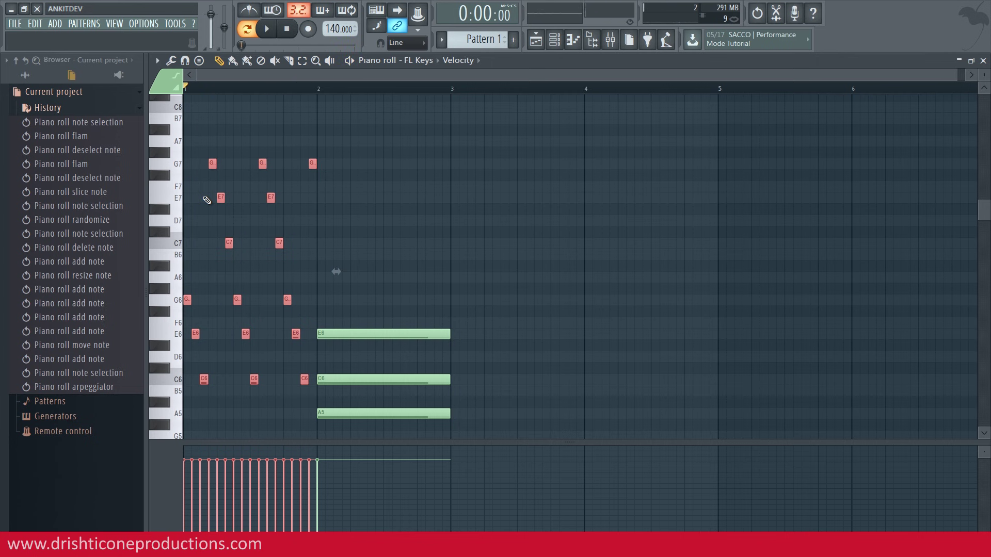
Step: Arpeggiate the bar 2 chord with the Flip pattern and range 2, deselect the notes, and play both bars
drag(437, 261, 404, 428)
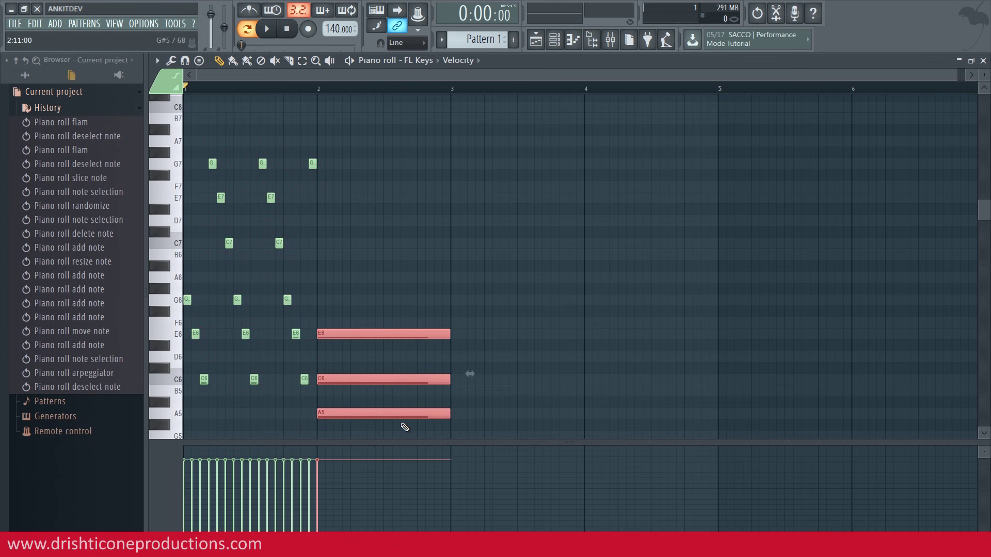
key(alt+a)
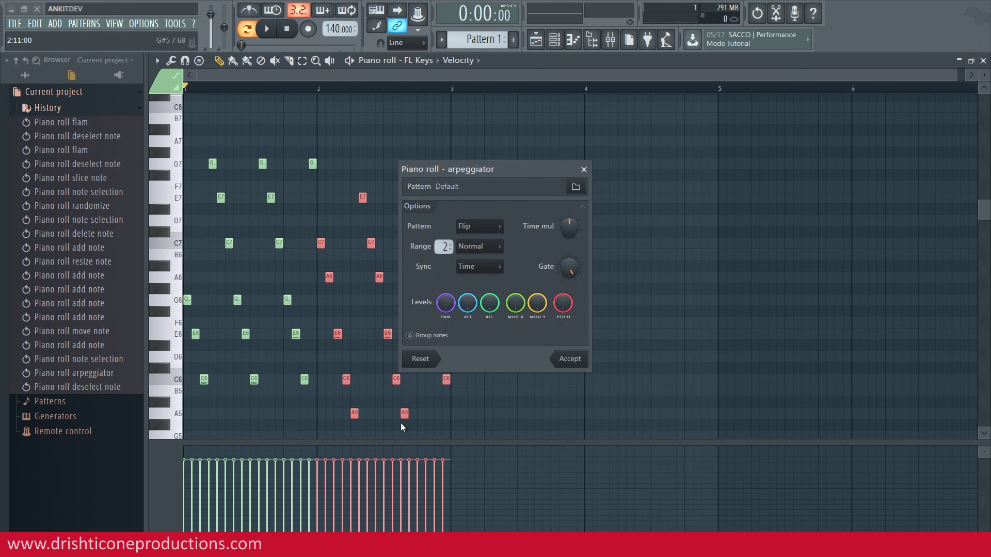
key(Return)
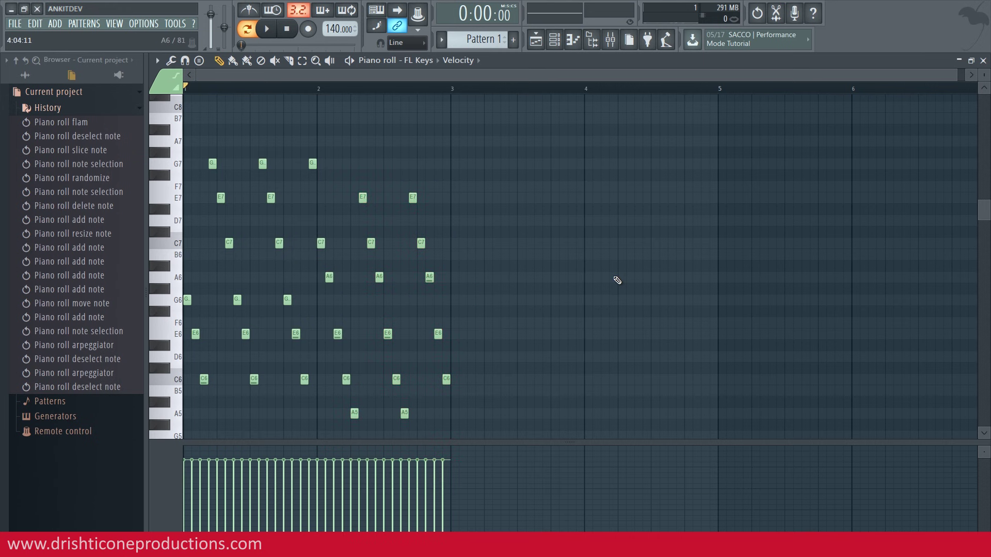
key(space)
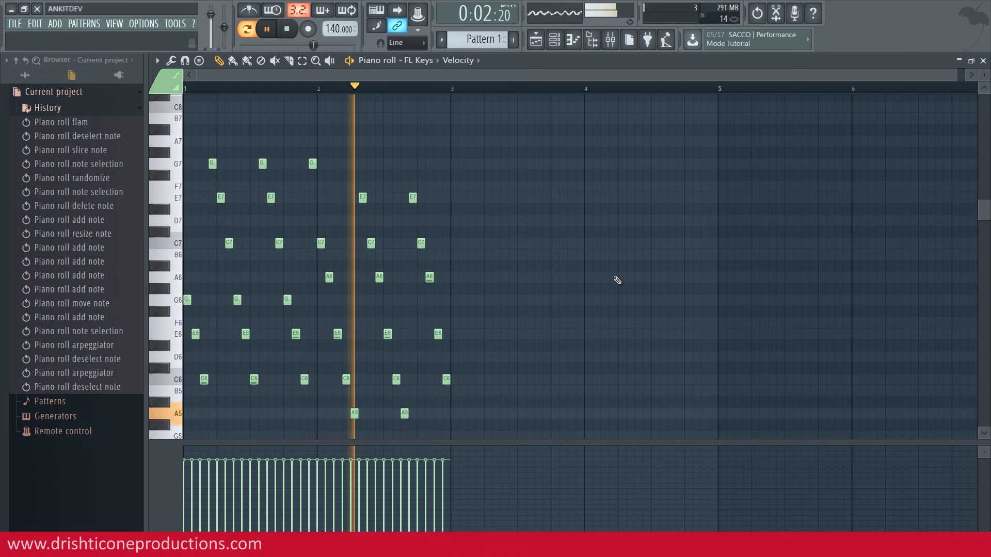
key(space)
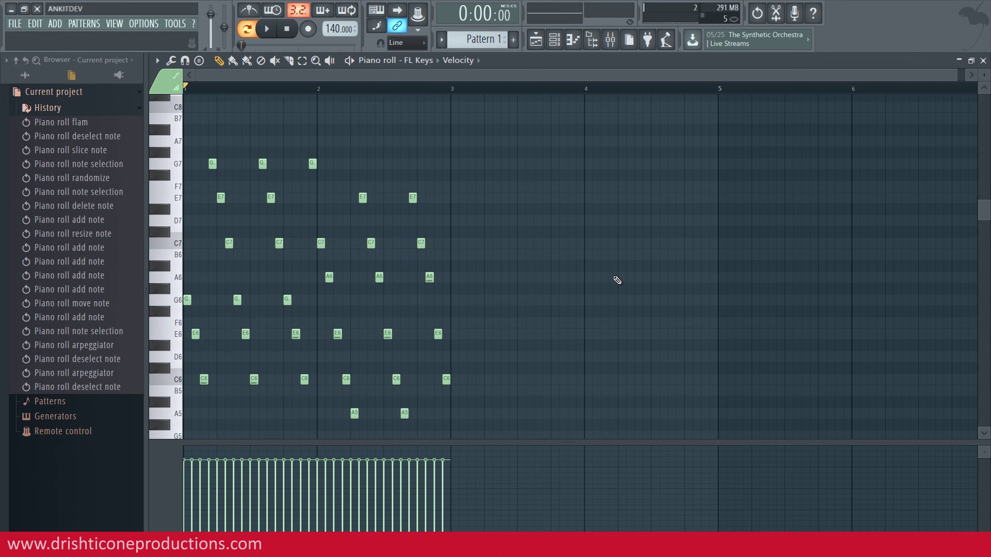
Step: Insert a 3x Osc channel in the Channel rack and open its piano roll
scroll(255, 95, up, 3)
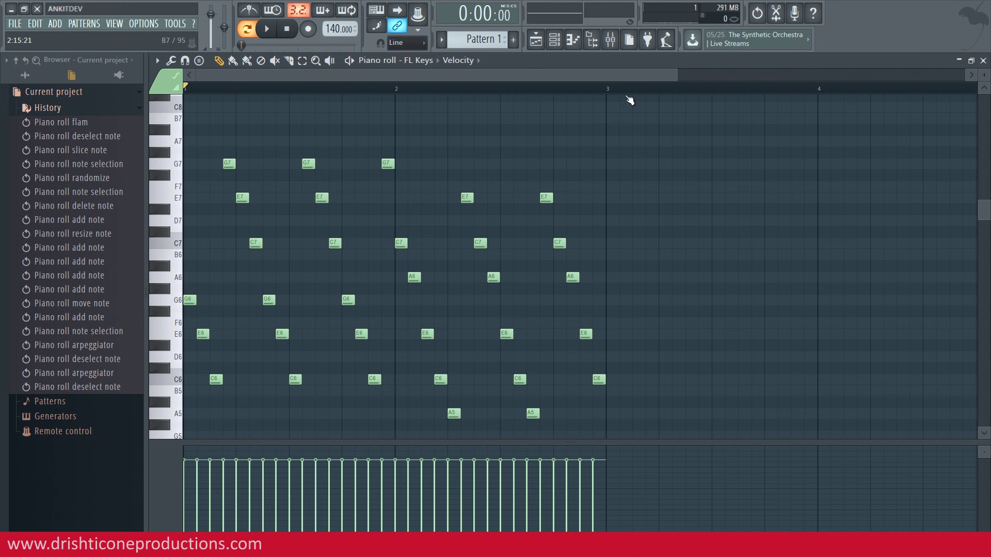
click(556, 40)
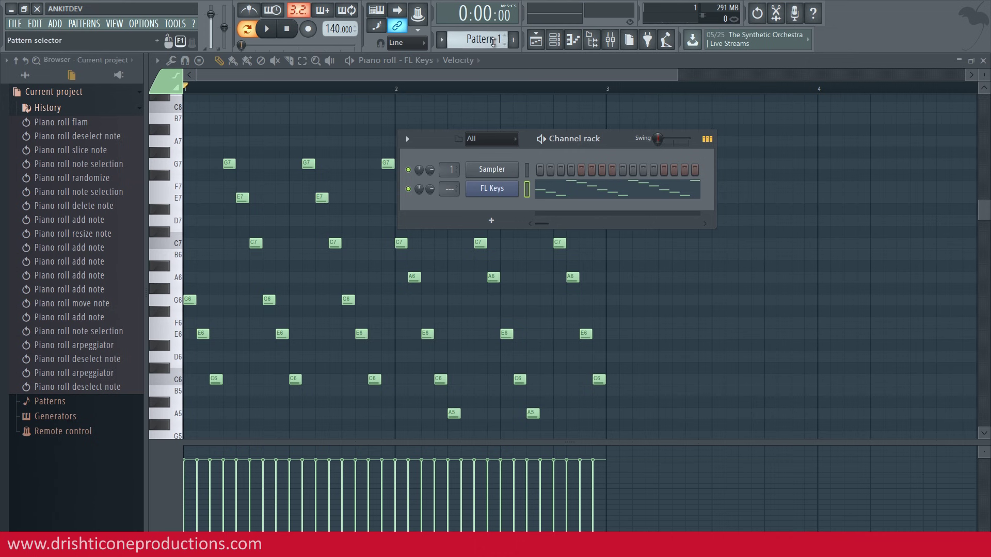
right_click(503, 171)
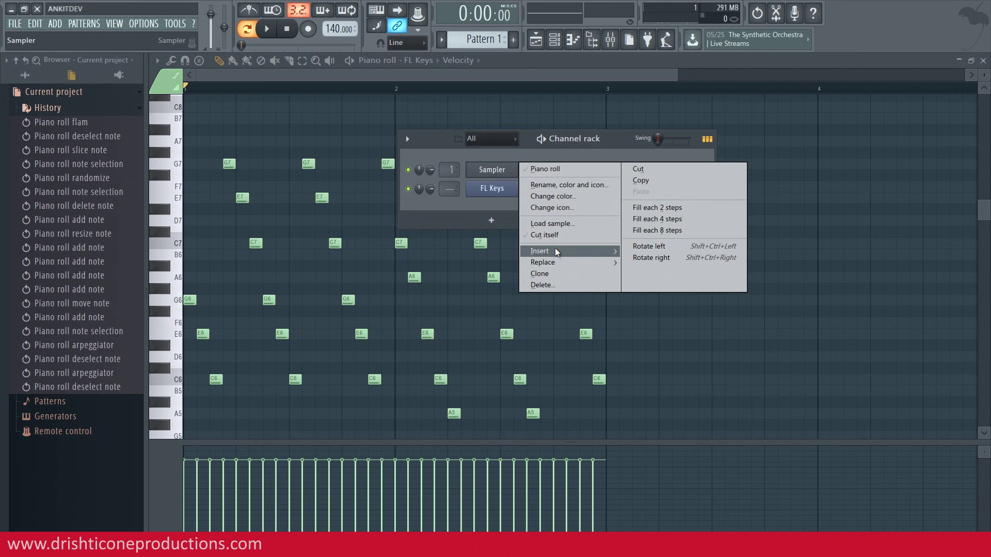
mouse_move(605, 253)
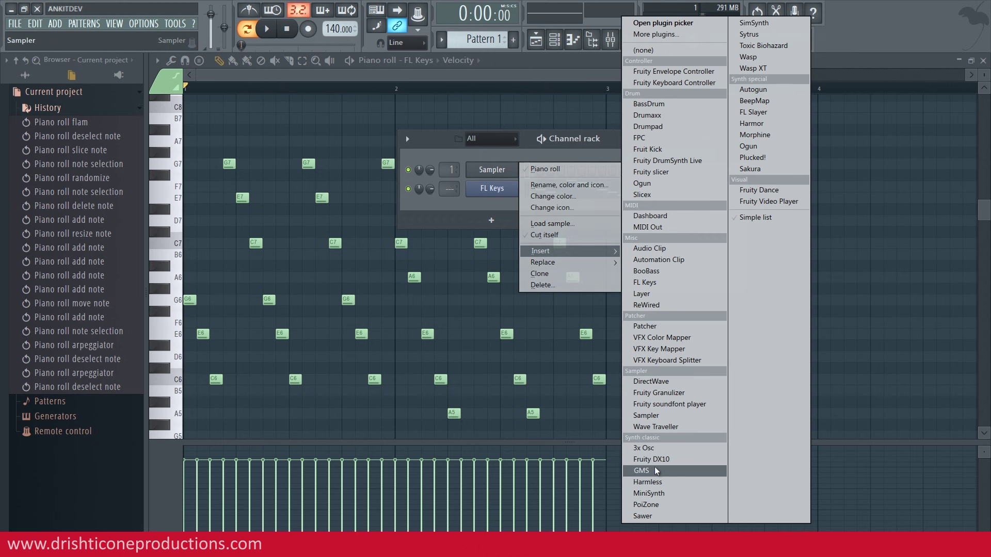
click(652, 446)
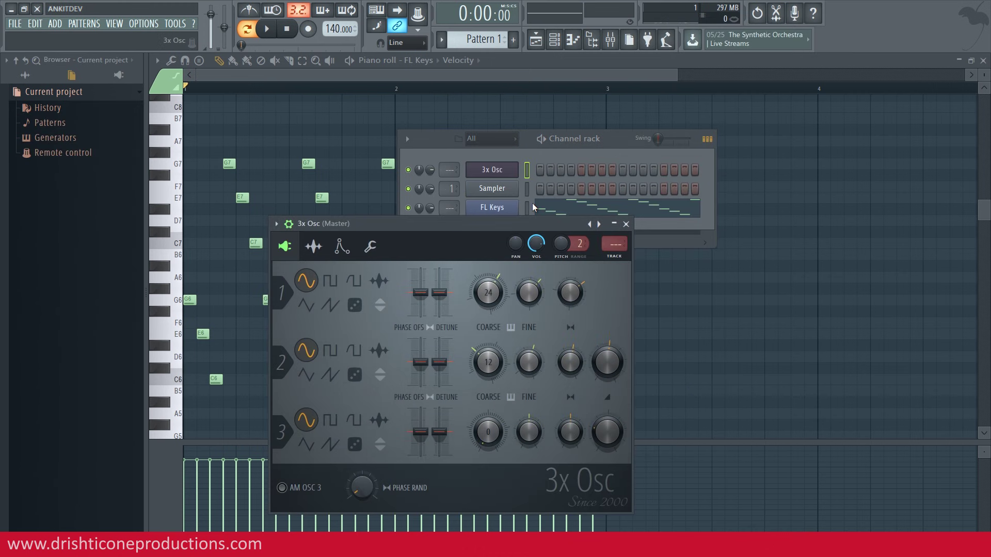
right_click(508, 174)
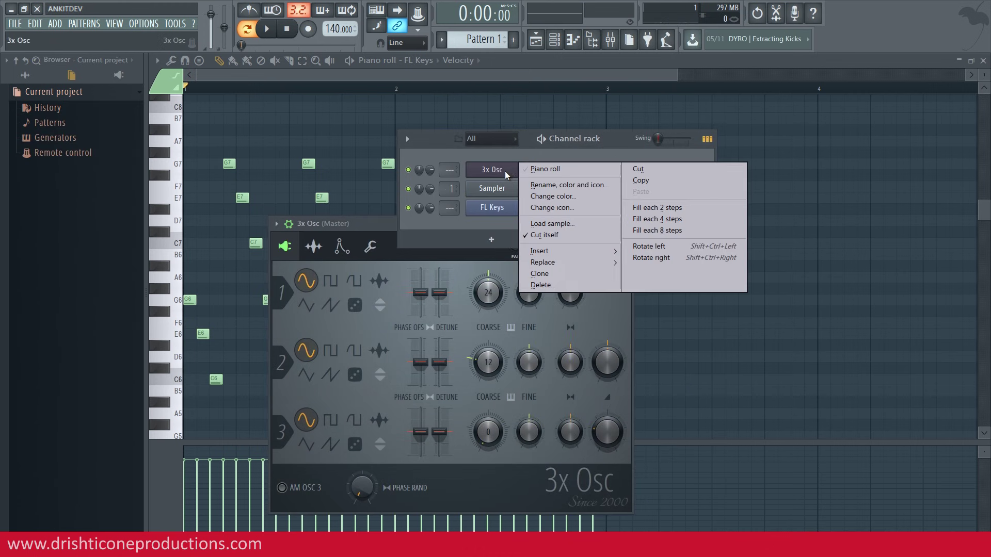
click(544, 173)
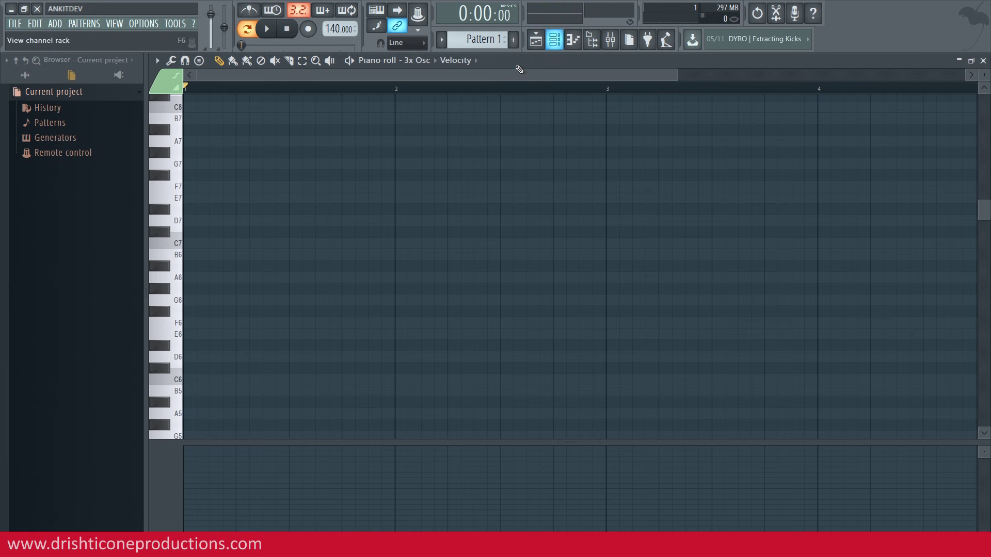
Step: Start a melody in bar 1 with a one-beat C7 followed by half-beat F7 and G7 notes
click(189, 243)
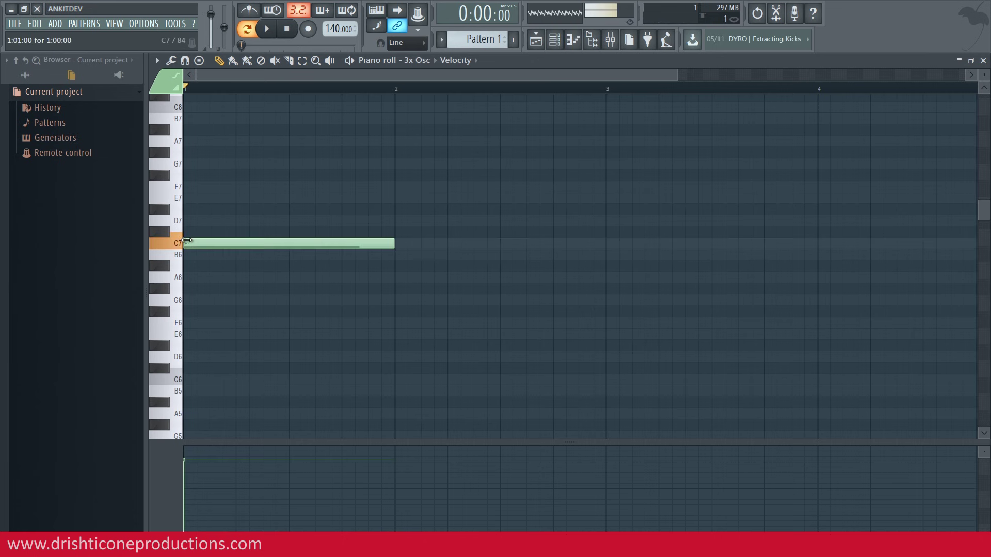
click(235, 197)
drag(235, 197, 236, 186)
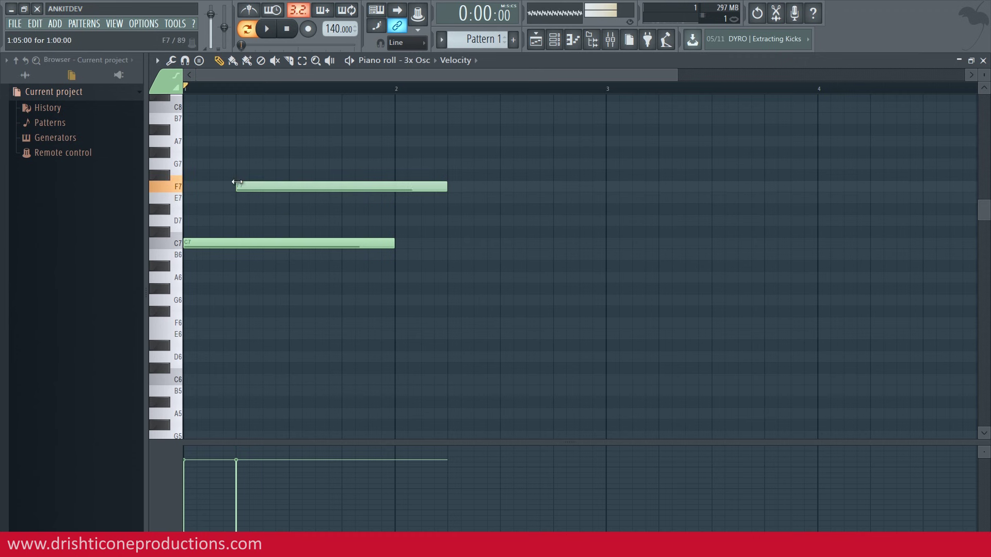
click(263, 164)
drag(401, 142, 231, 242)
click(268, 225)
drag(288, 188, 288, 165)
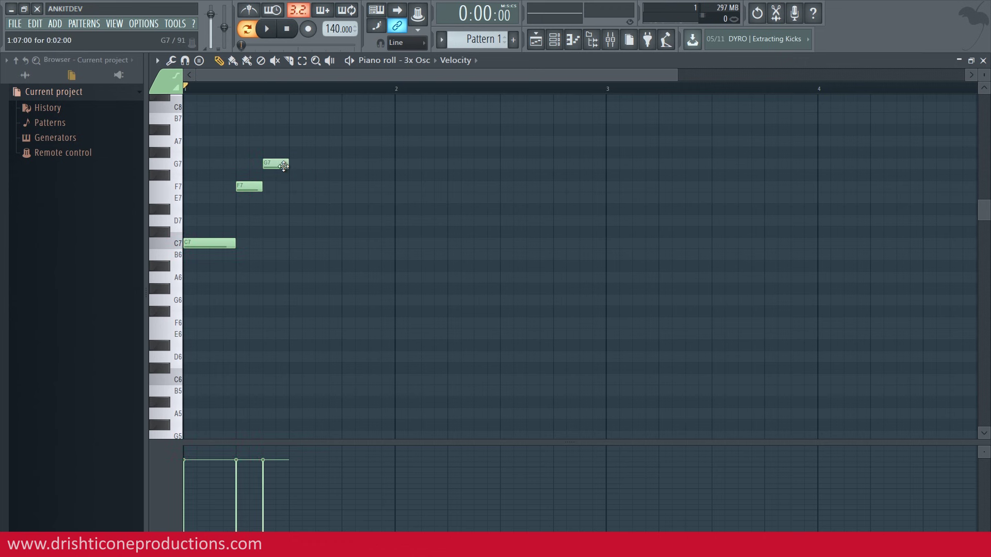
Step: Finish the bar 1 melody with half-beat B7, G7, F7 and E7 notes and play the pattern
click(292, 118)
click(325, 107)
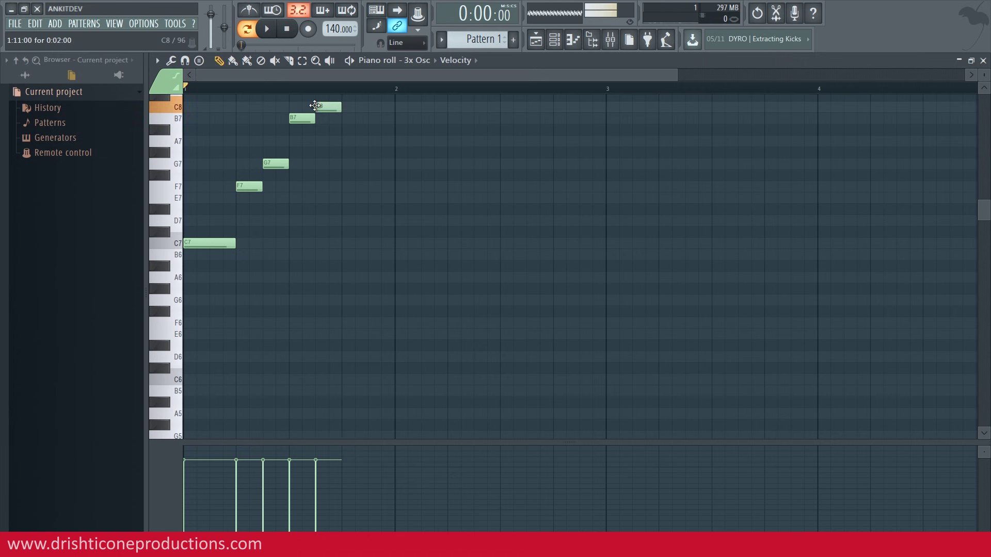
drag(335, 108, 337, 164)
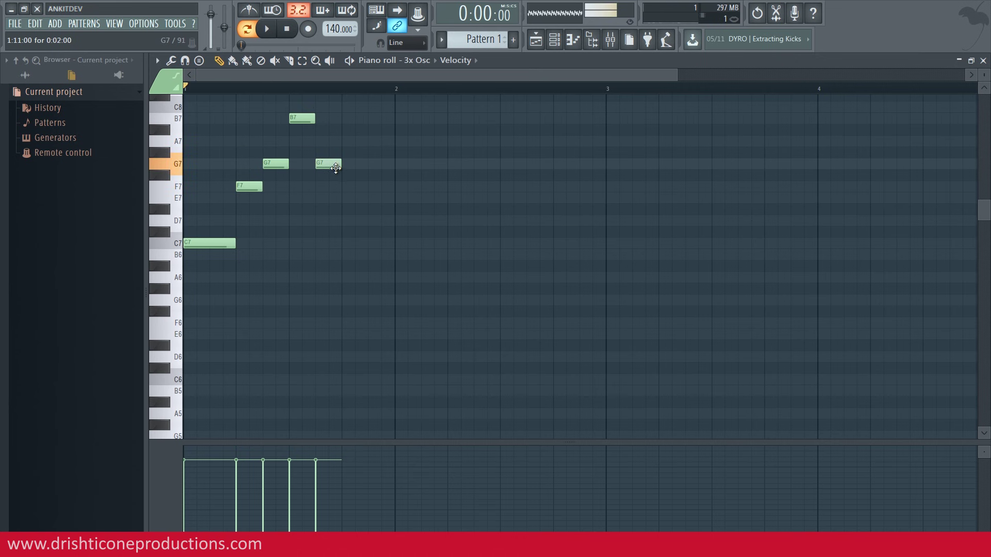
click(344, 187)
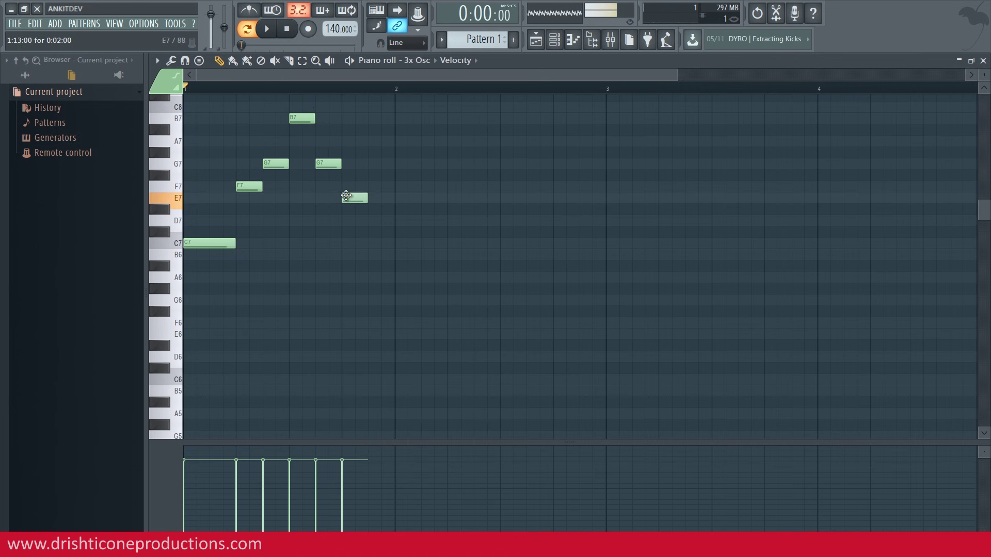
click(371, 199)
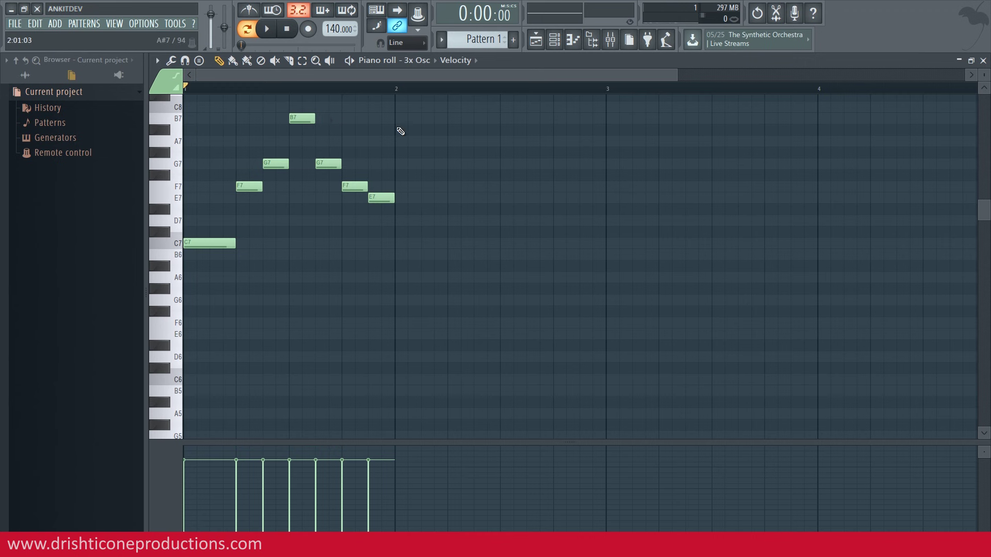
key(space)
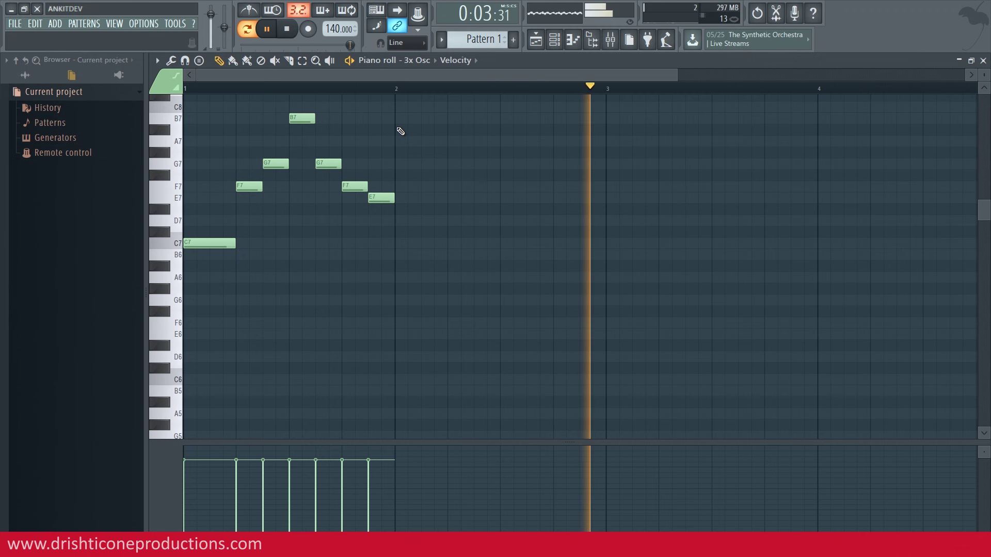
key(space)
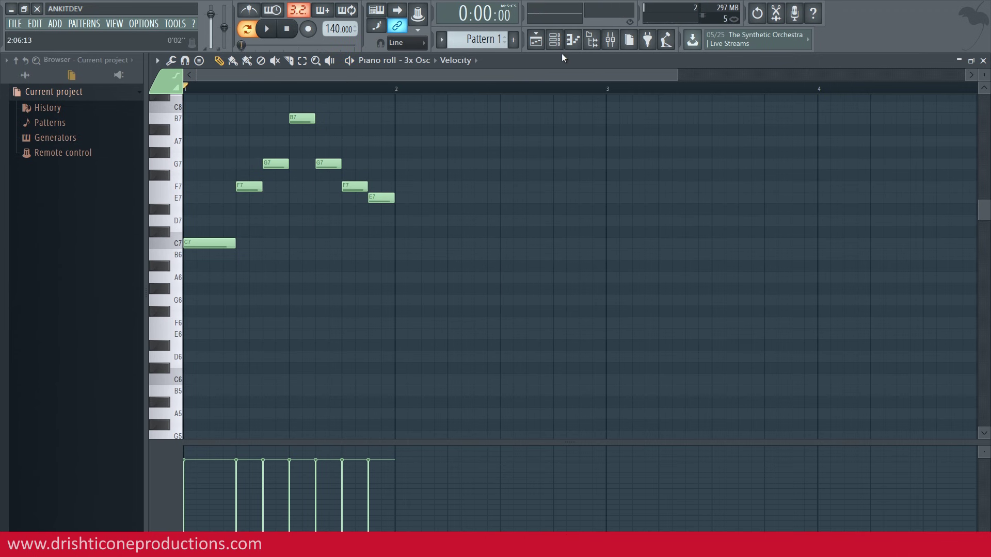
Step: Turn on ghost channels in the 3x Osc piano roll to display the FL Keys notes behind the melody
click(554, 40)
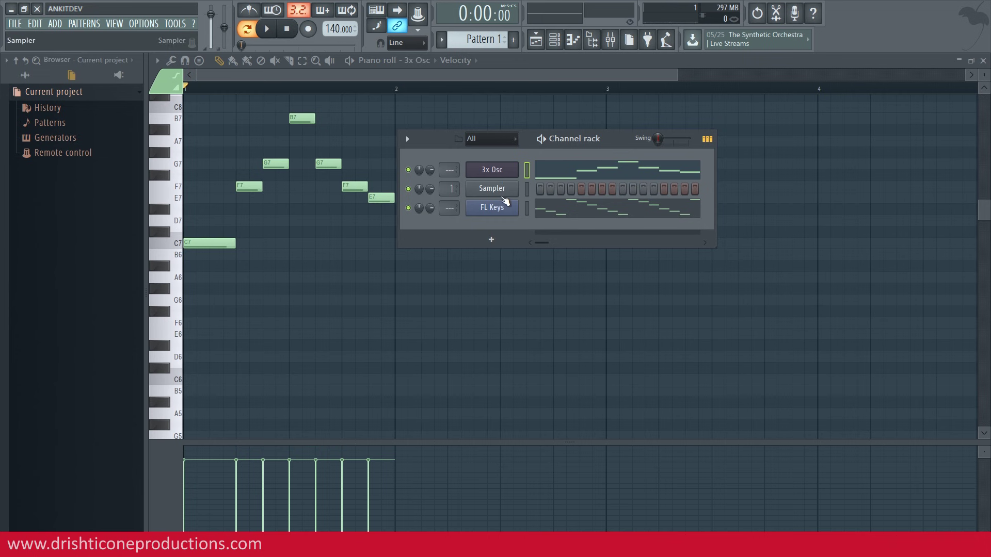
click(513, 75)
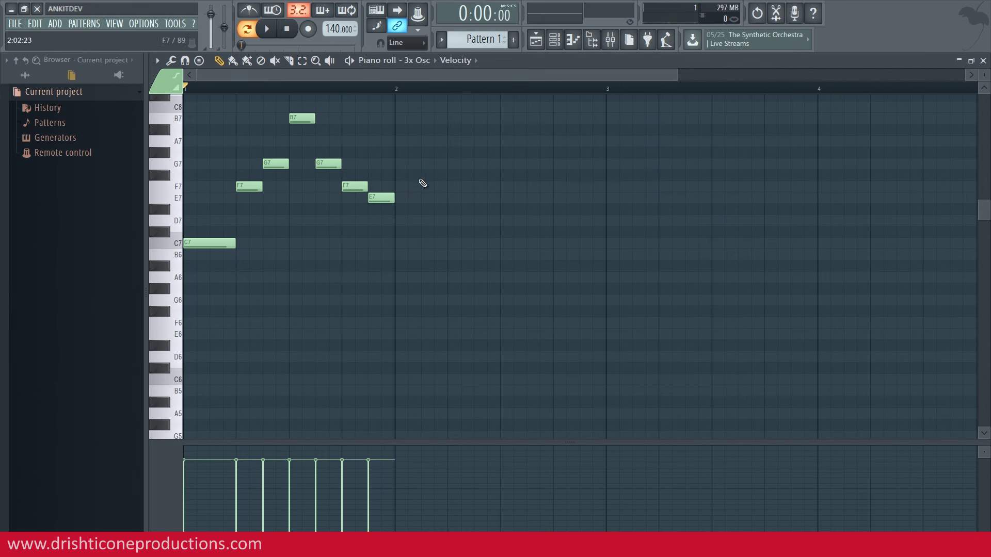
drag(987, 212, 975, 192)
scroll(975, 192, up, 5)
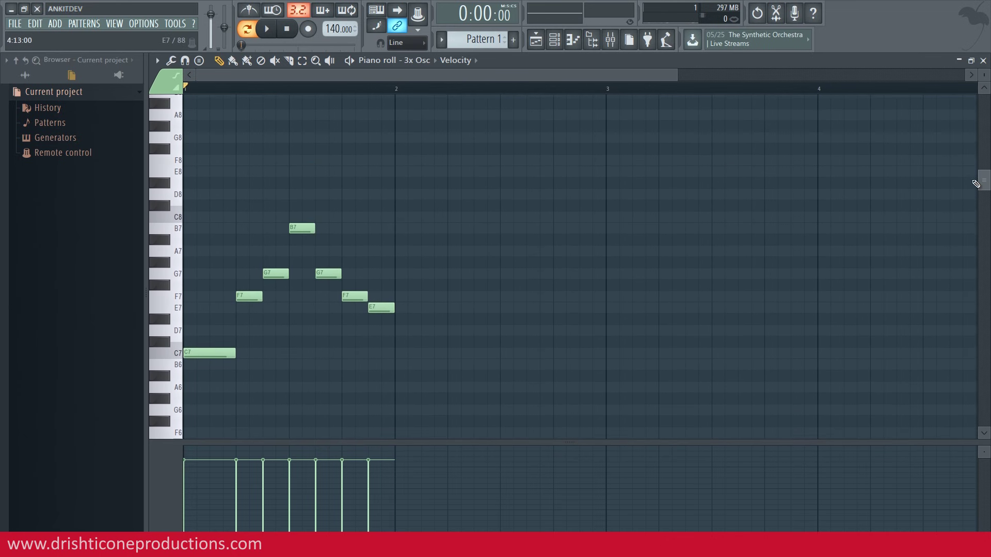
click(157, 61)
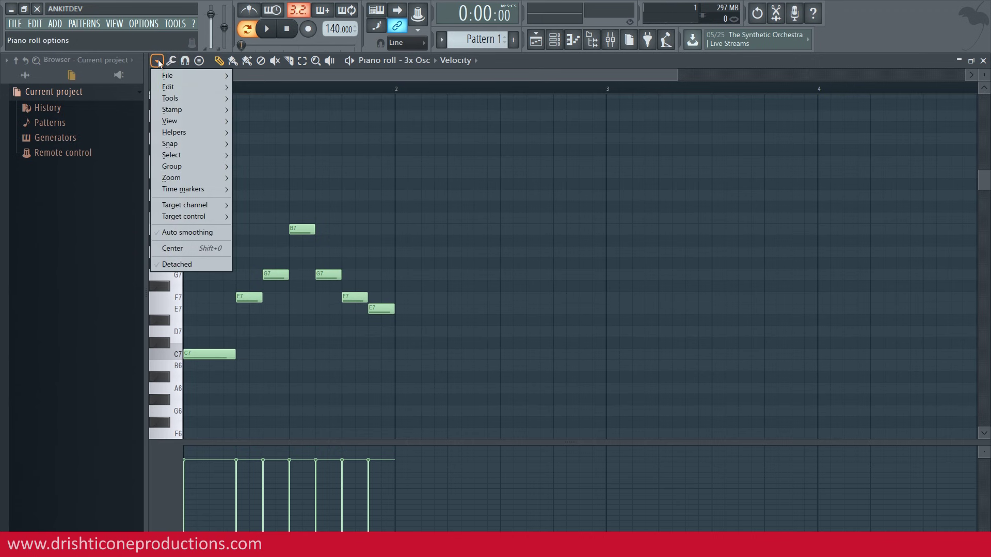
mouse_move(184, 132)
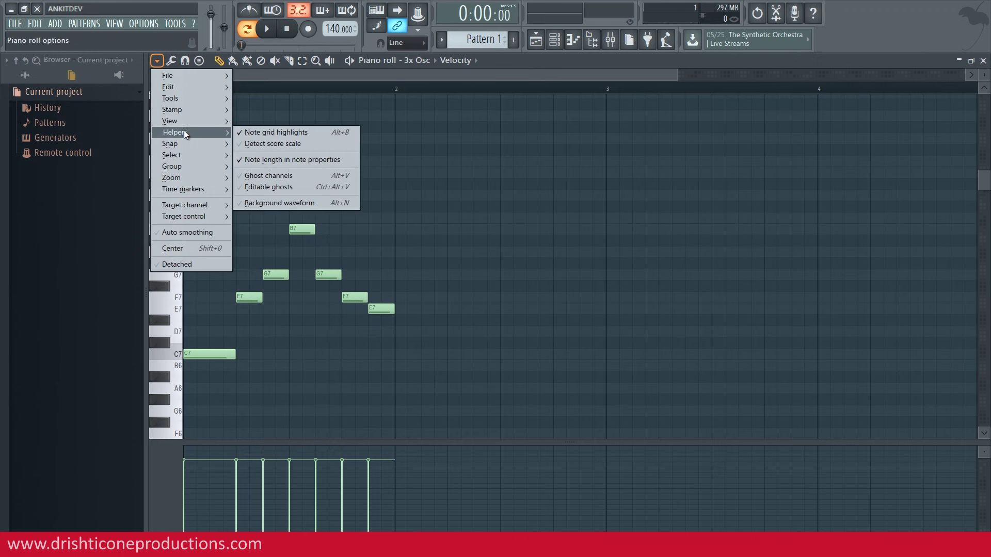
click(295, 177)
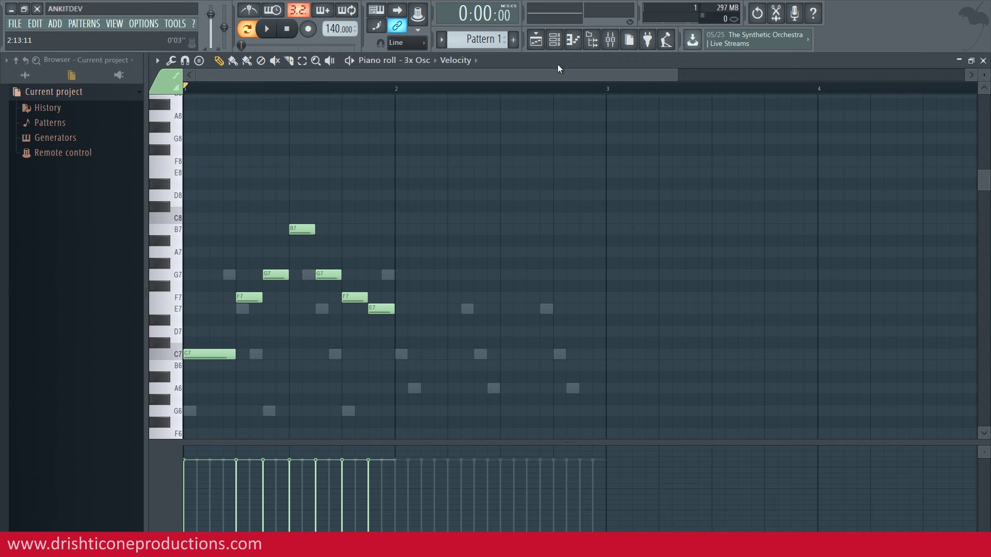
Step: Check the channels in the Channel rack and play the melody against the FL Keys ghost notes
click(554, 39)
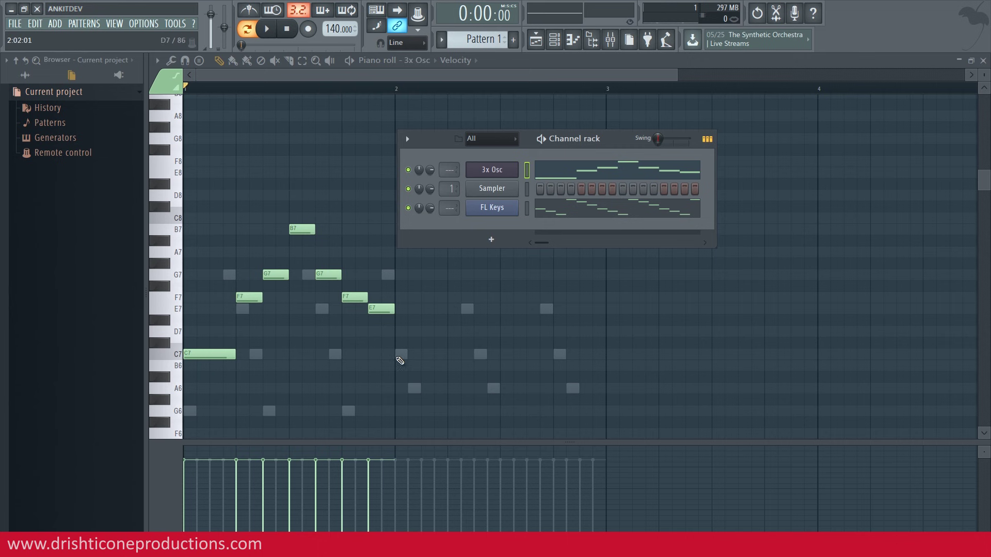
click(446, 76)
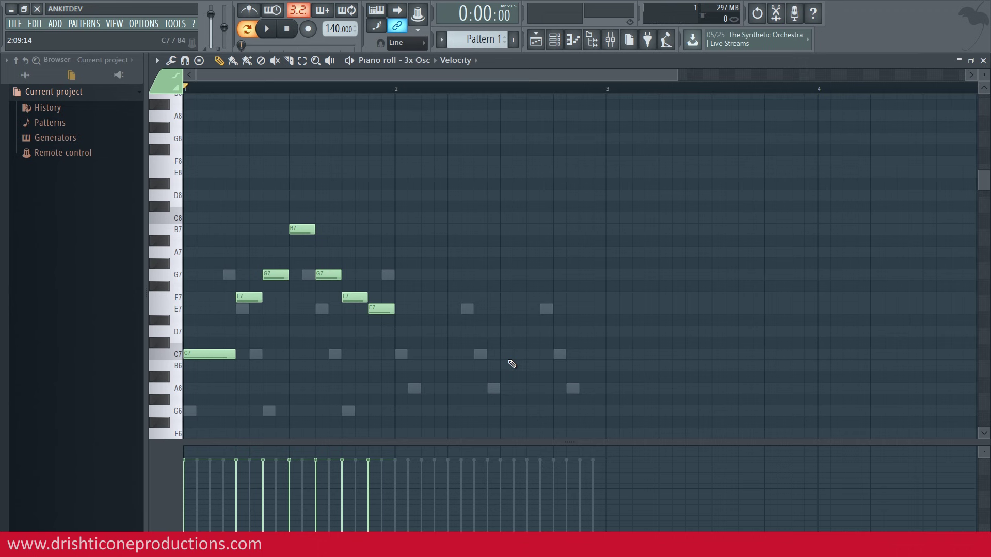
key(space)
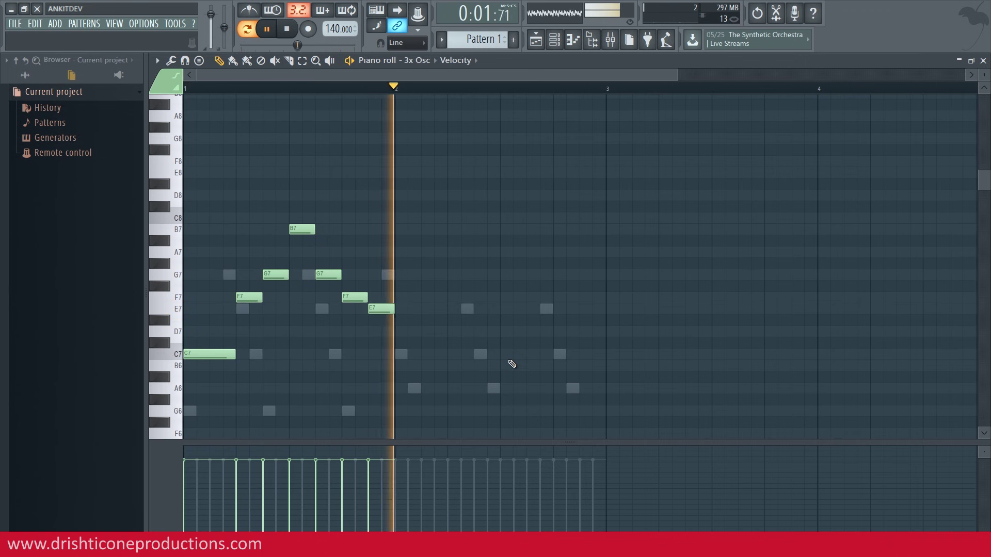
key(space)
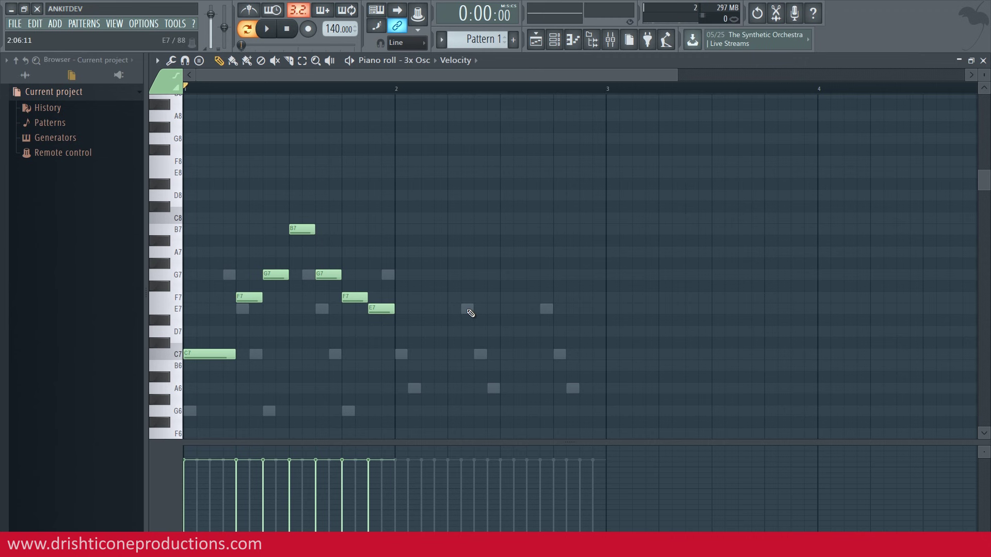
Step: Switch back and forth between the FL Keys and 3x Osc piano rolls through their ghost notes, playing the pattern once
double_click(550, 311)
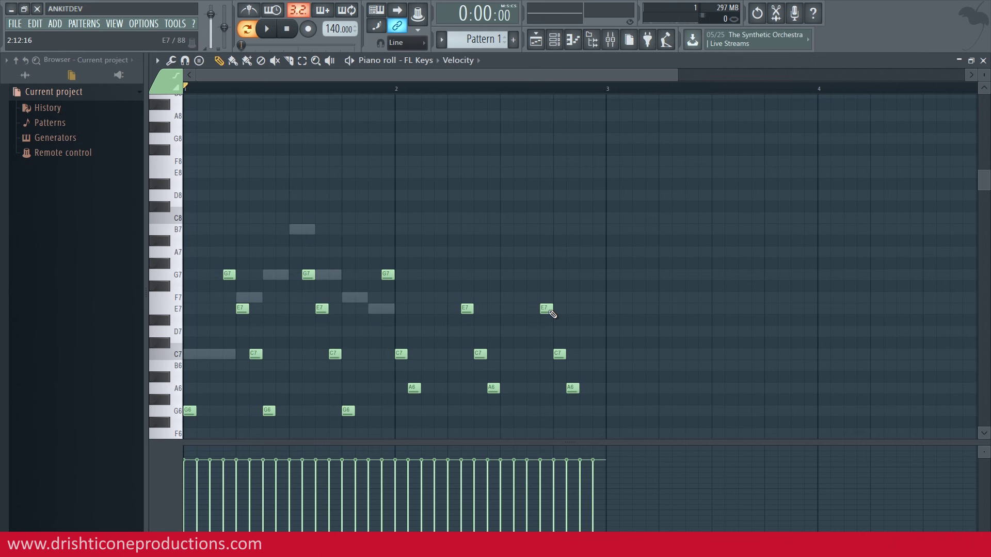
key(space)
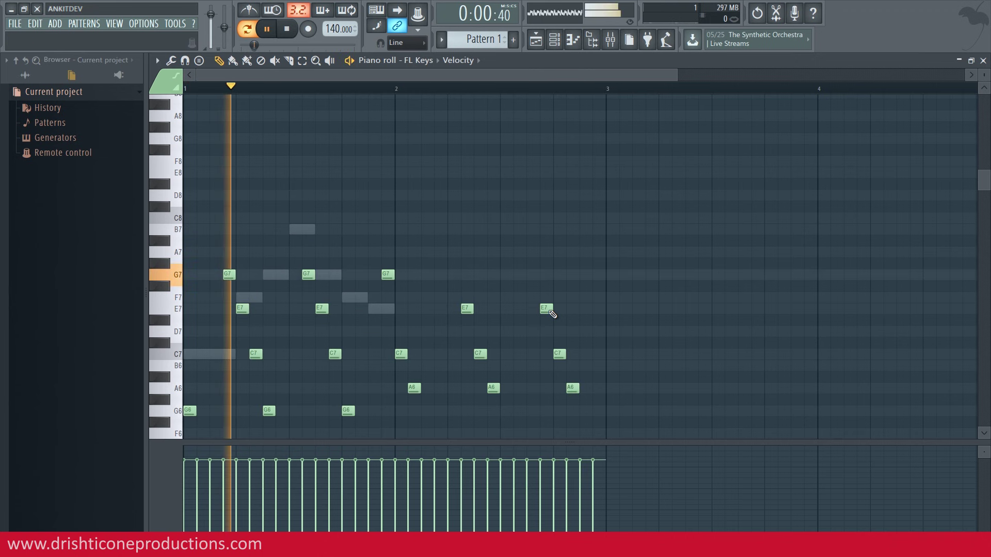
key(space)
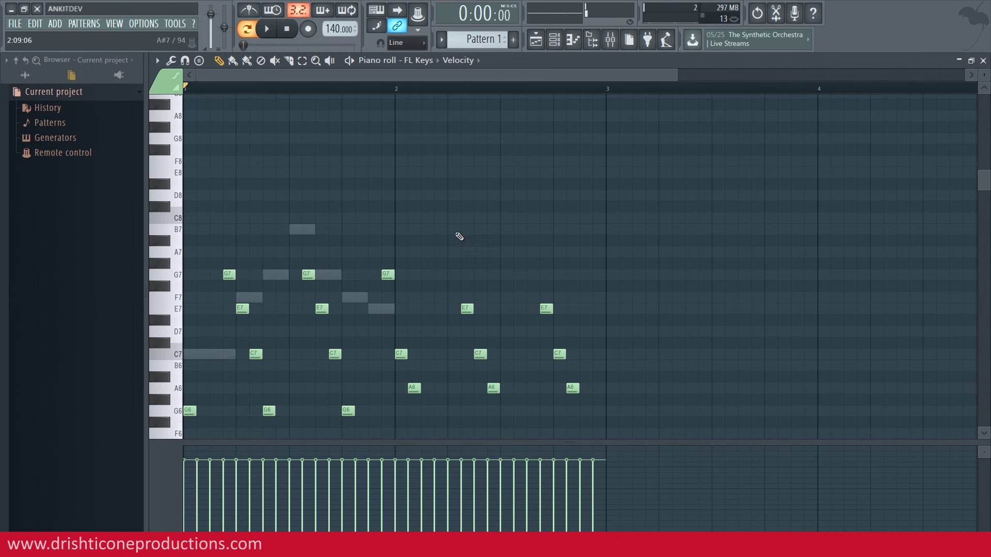
double_click(305, 230)
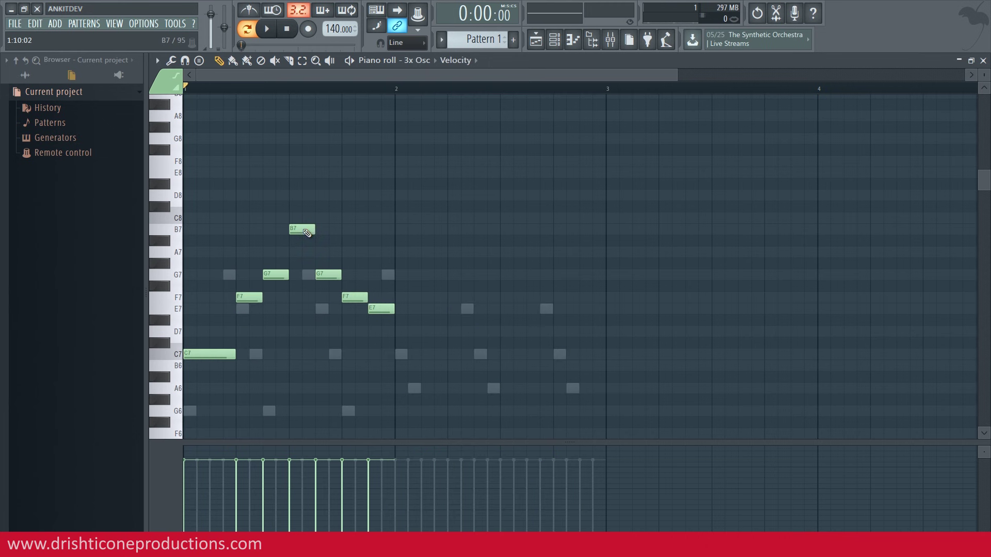
double_click(390, 277)
double_click(302, 231)
Step: Enable editable ghosts, move the first FL Keys E7 ghost note in bar 2 up to C8, and play the pattern
click(158, 61)
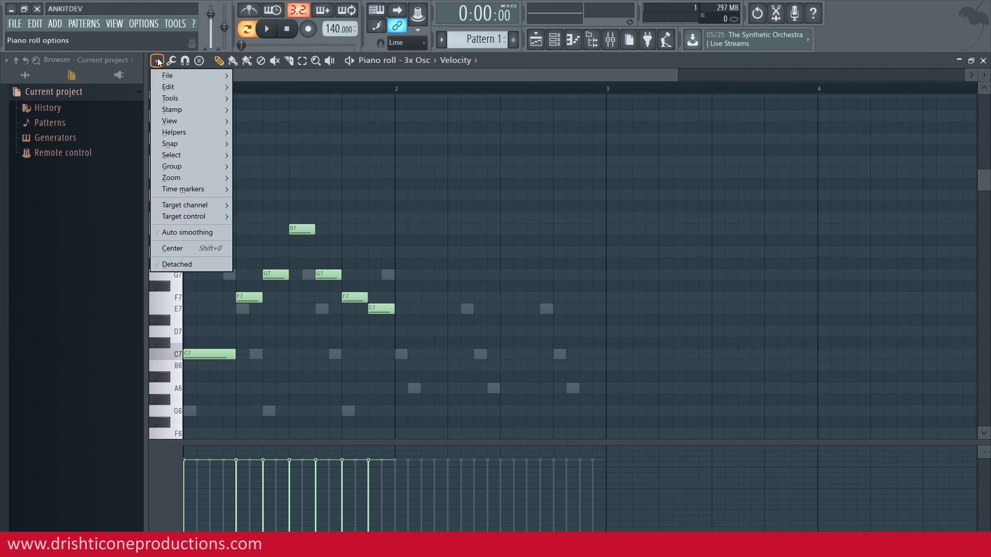
mouse_move(191, 133)
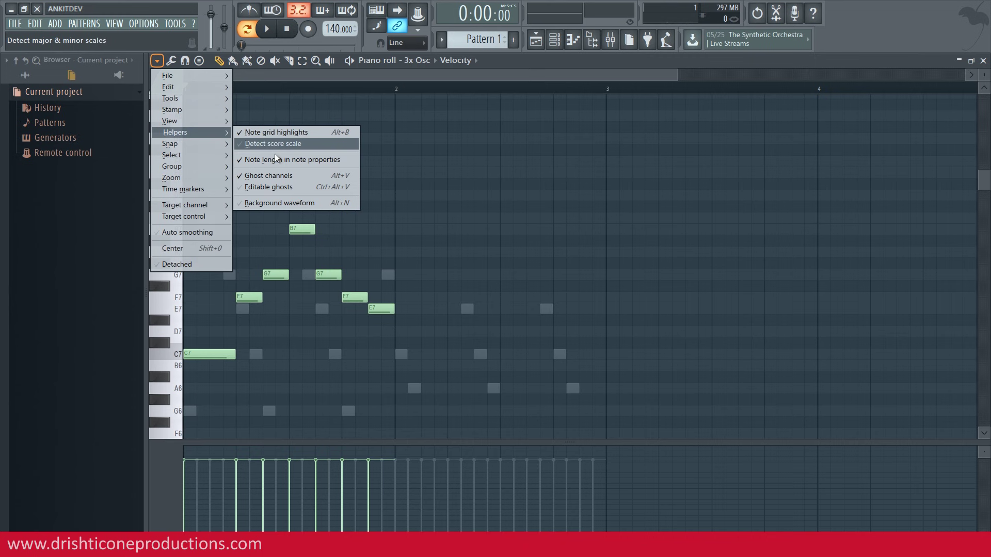
click(303, 190)
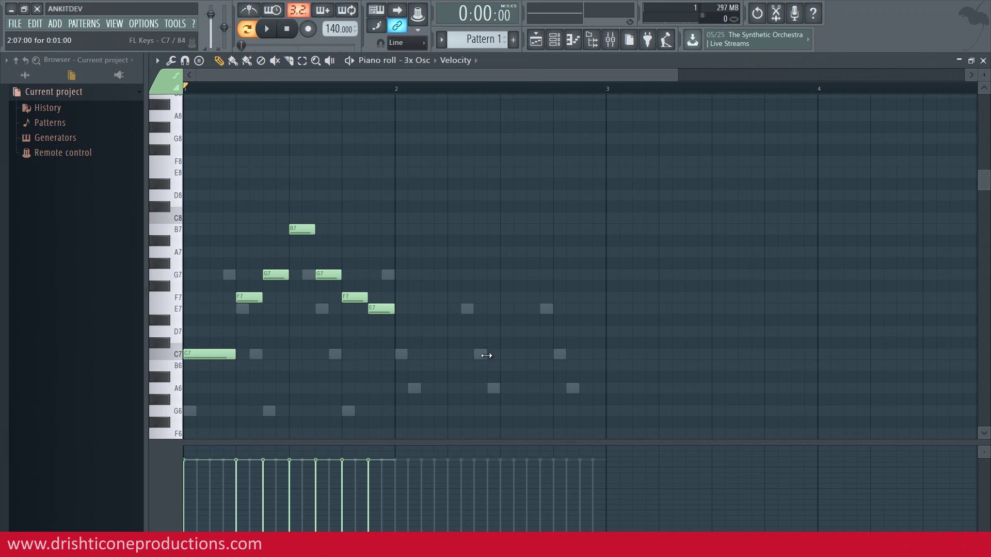
drag(465, 312, 475, 211)
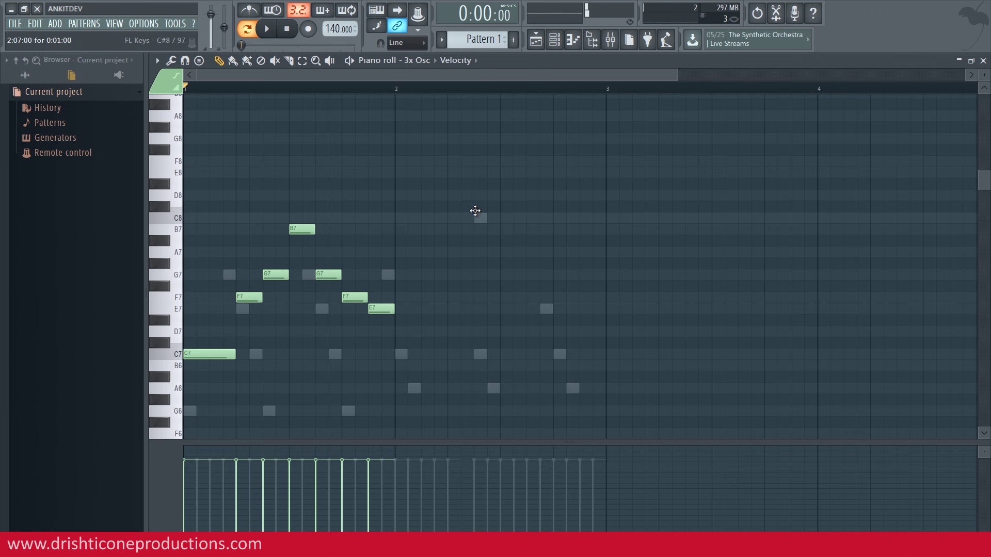
key(space)
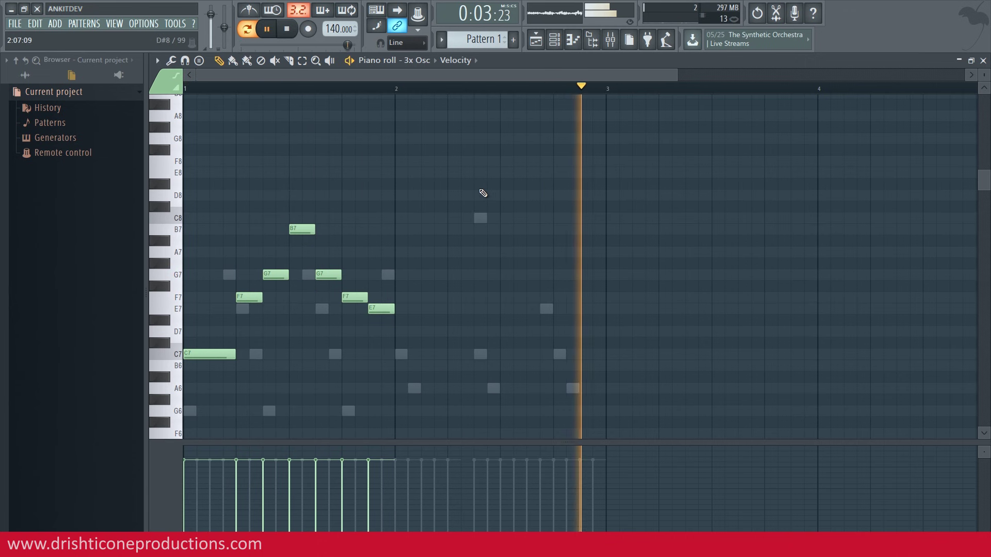
key(space)
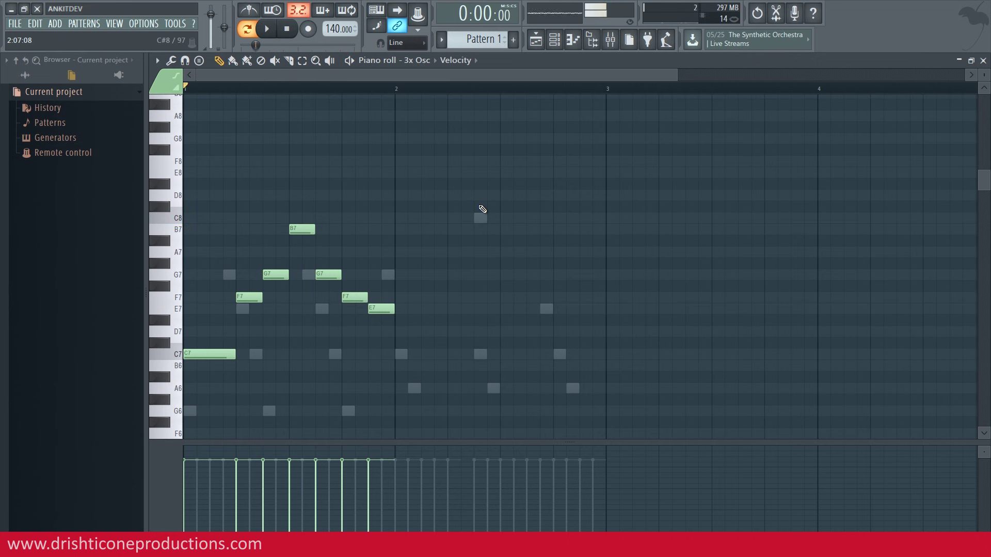
Step: Delete the 3x Osc channel from the Channel rack and confirm the deletion
click(555, 40)
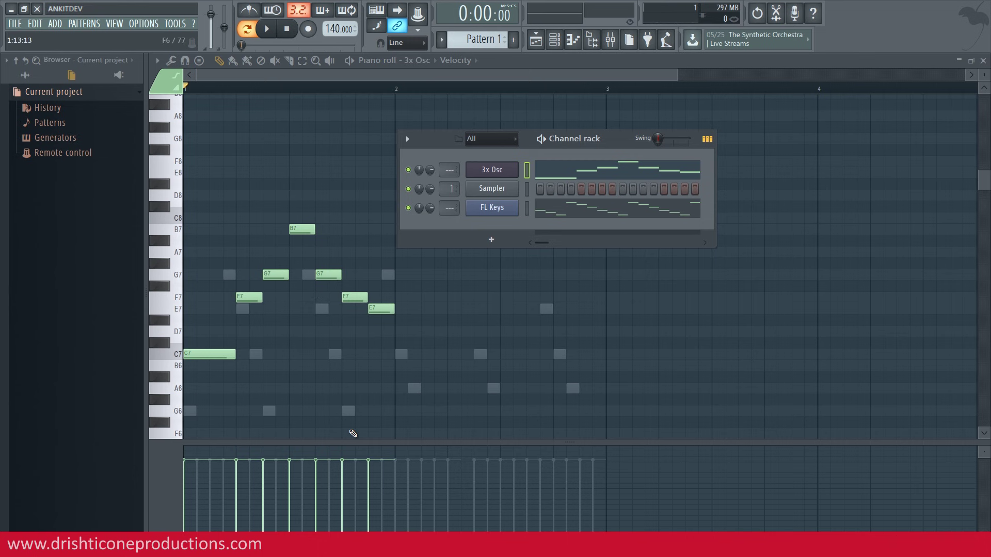
right_click(496, 171)
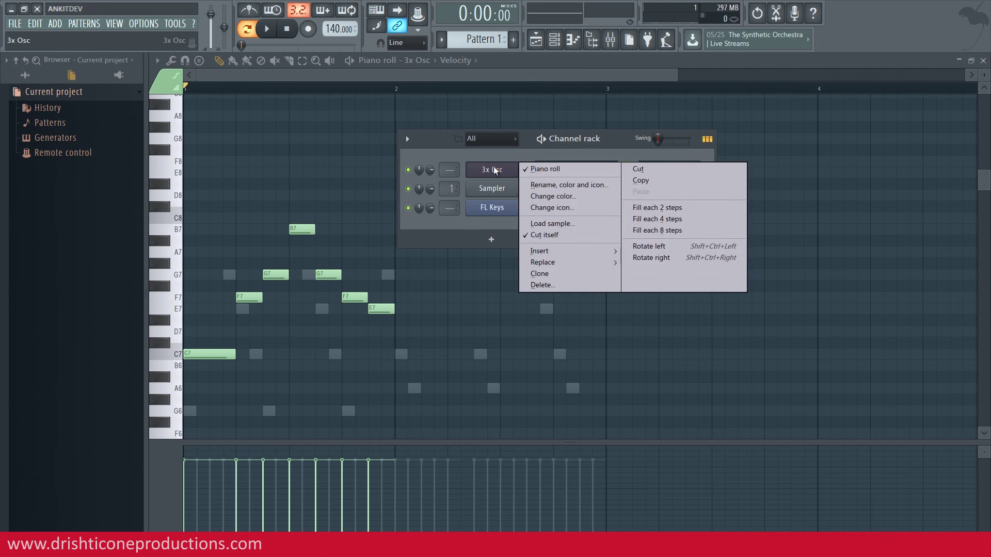
click(550, 289)
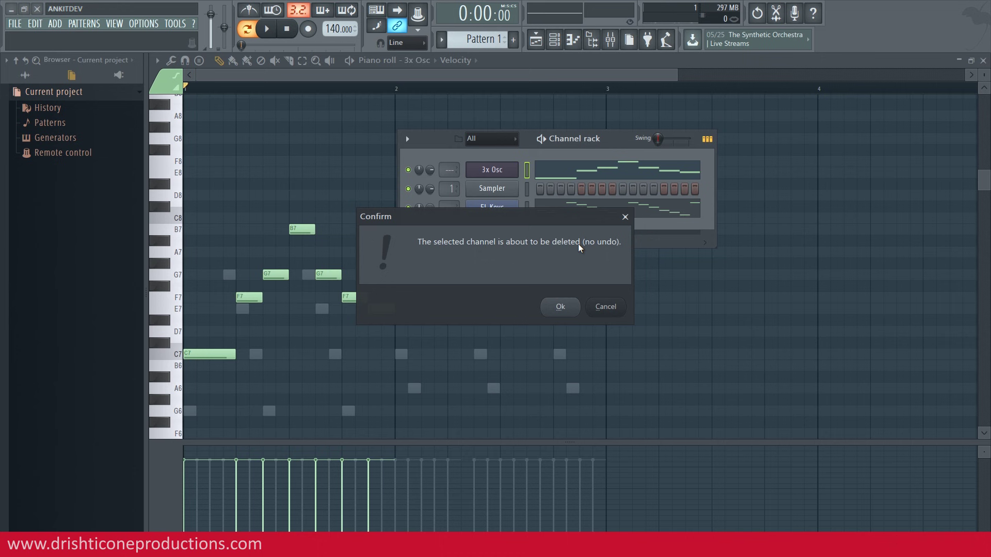
click(560, 307)
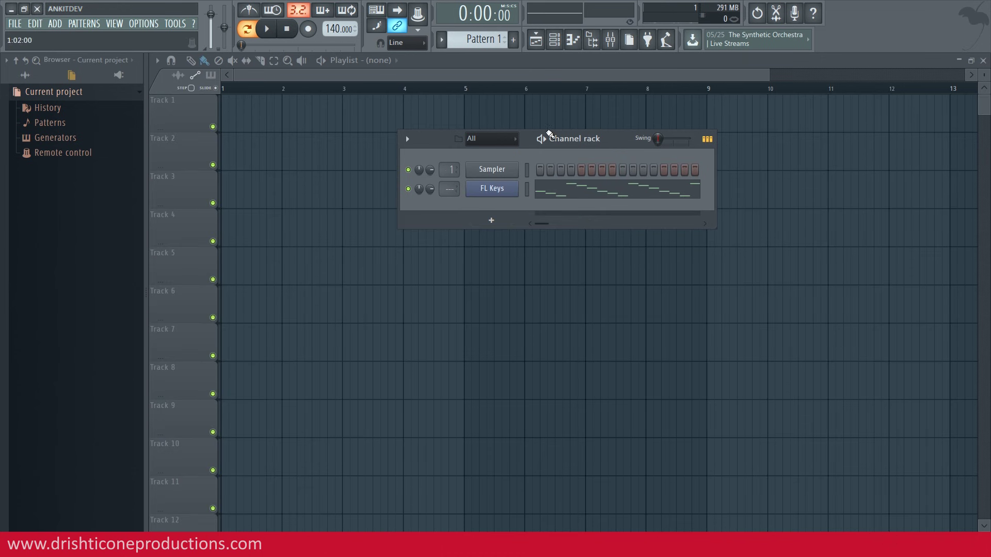
Step: Place Pattern 1 at bar 1 on Track 1 of the Playlist and play it in song mode
click(227, 116)
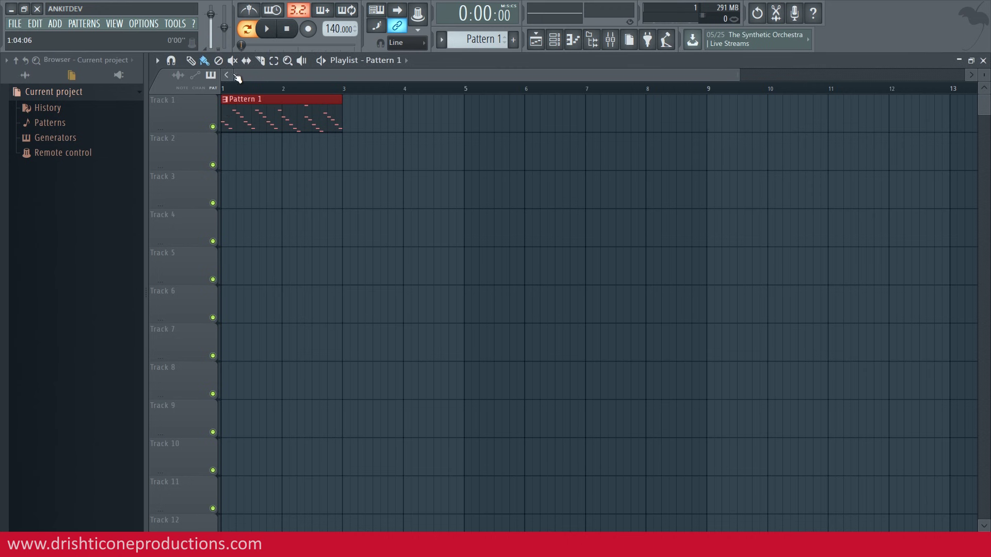
click(228, 92)
drag(739, 75, 431, 76)
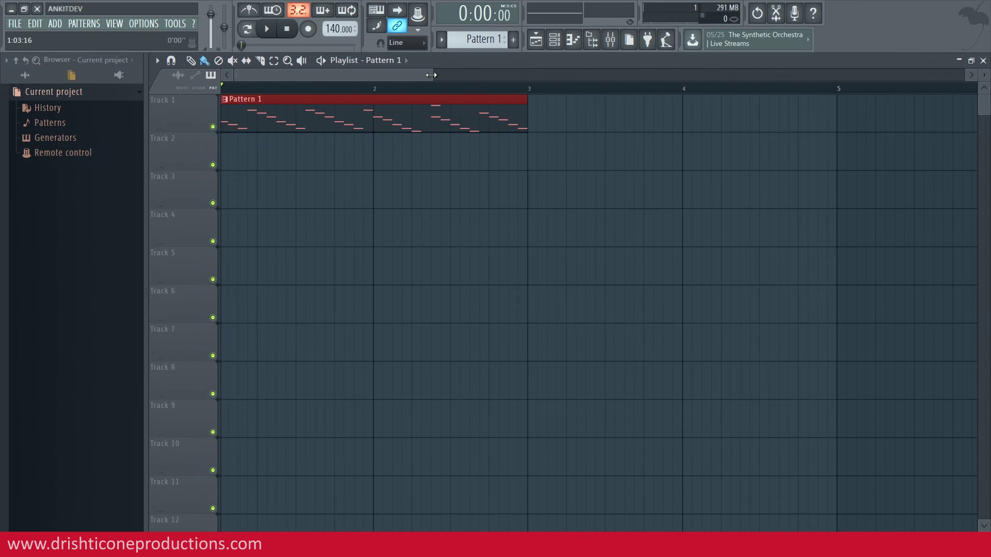
key(space)
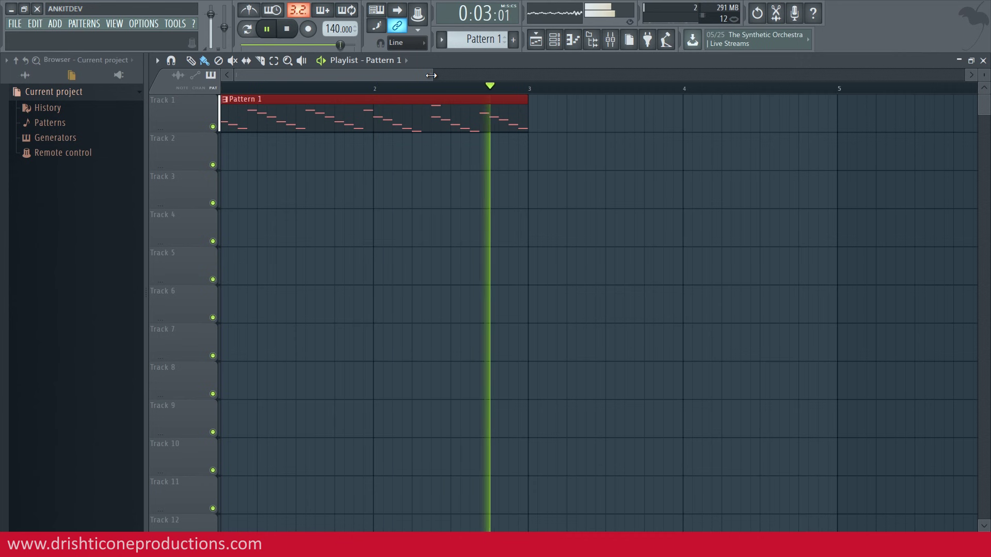
key(space)
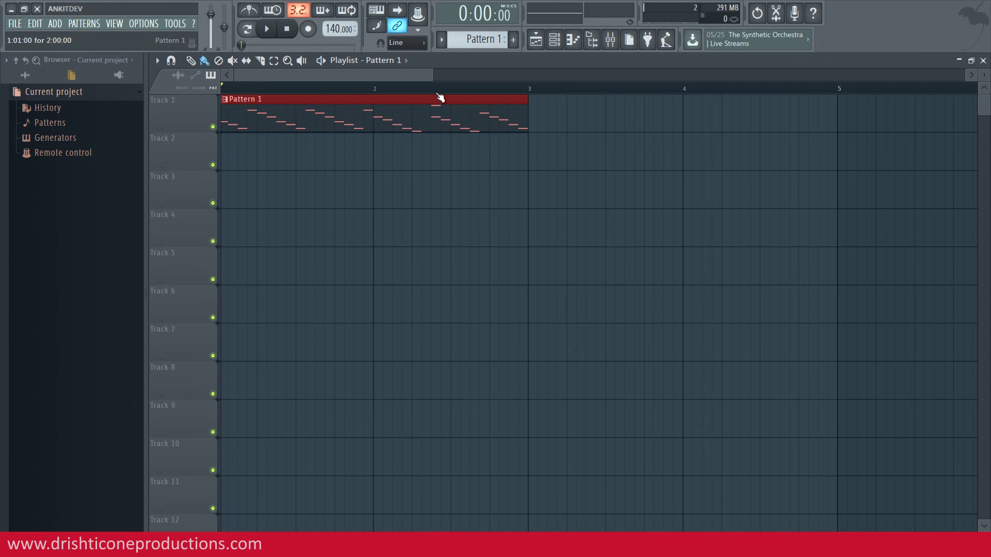
Step: Switch to Pattern 2 and add a 3x Osc channel to the Channel rack, closing its plugin window
scroll(485, 37, down, 1)
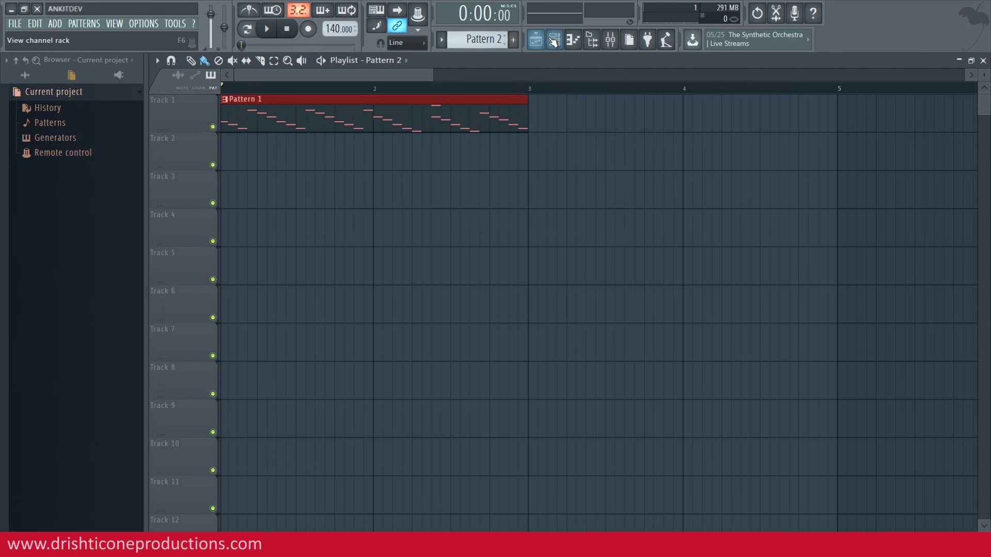
click(554, 39)
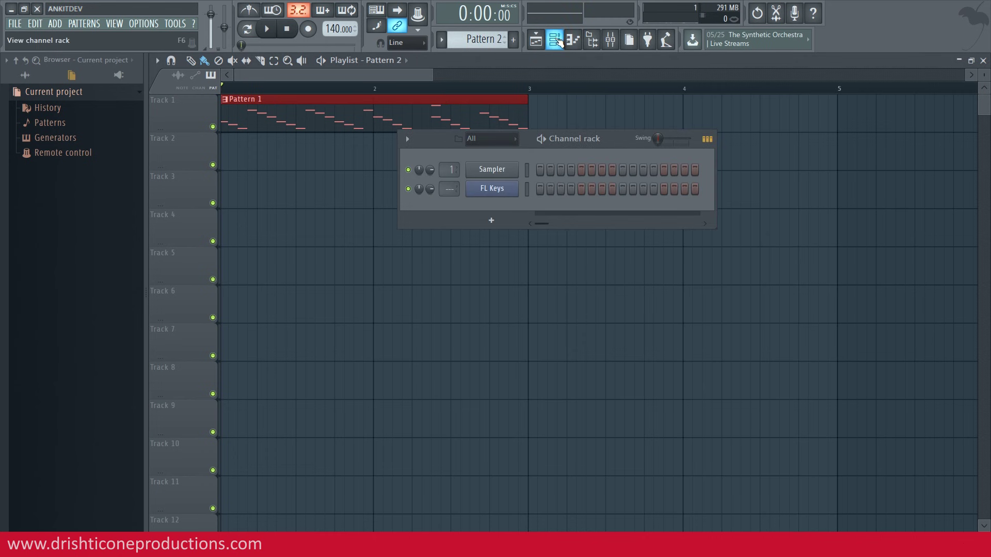
click(493, 222)
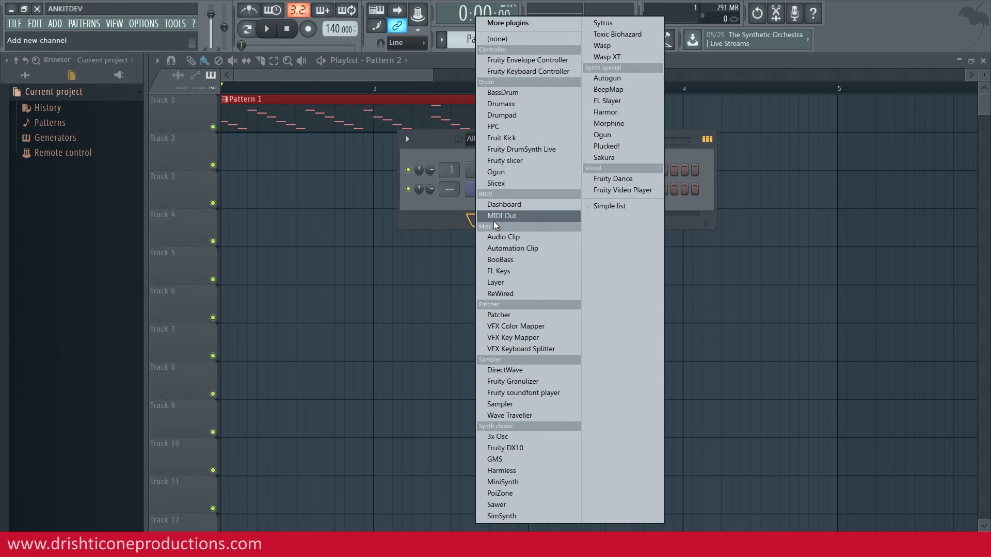
click(509, 436)
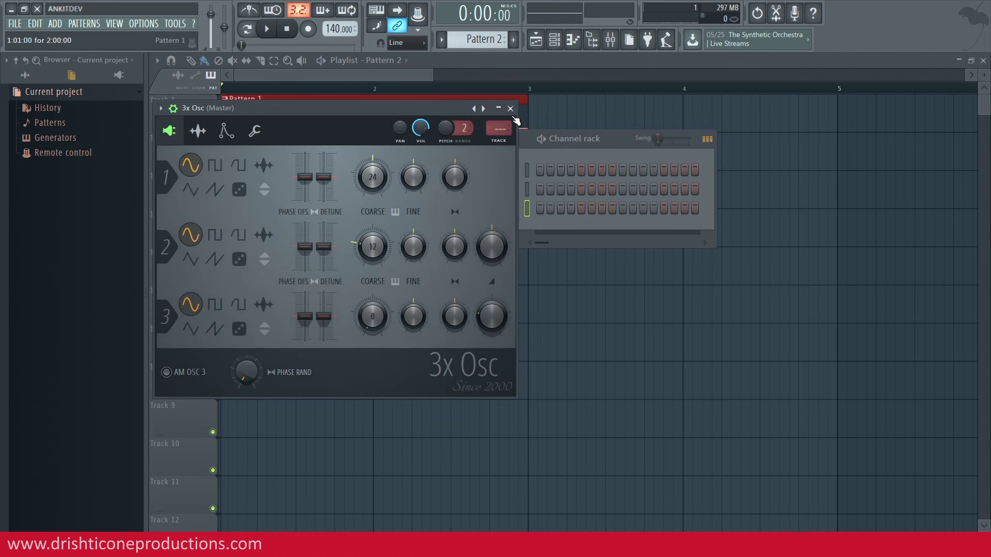
click(511, 109)
Step: In the 3x Osc piano roll, fill bar 1 with consecutive two-step notes C4, E4, G4, F4, E4, D4, E4 and C4
right_click(511, 204)
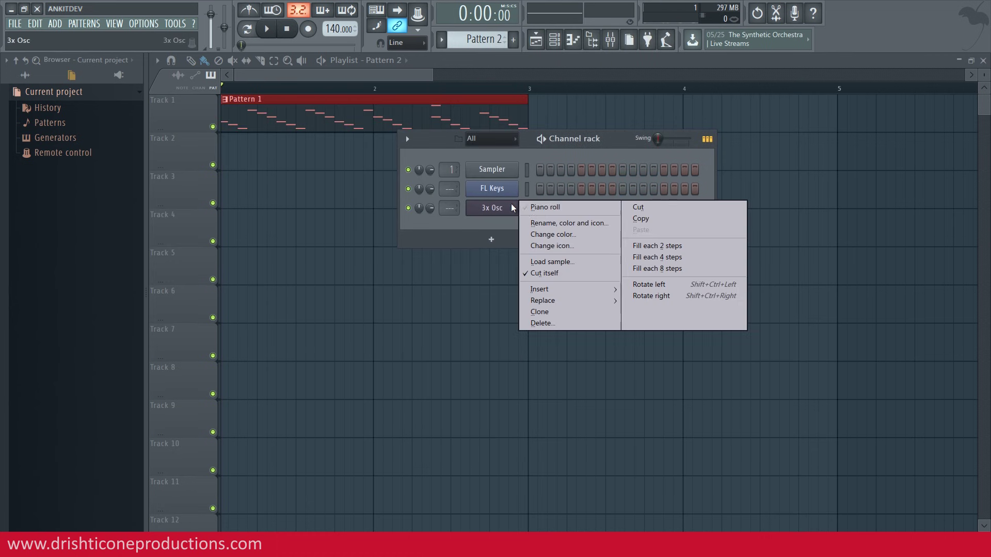
click(537, 209)
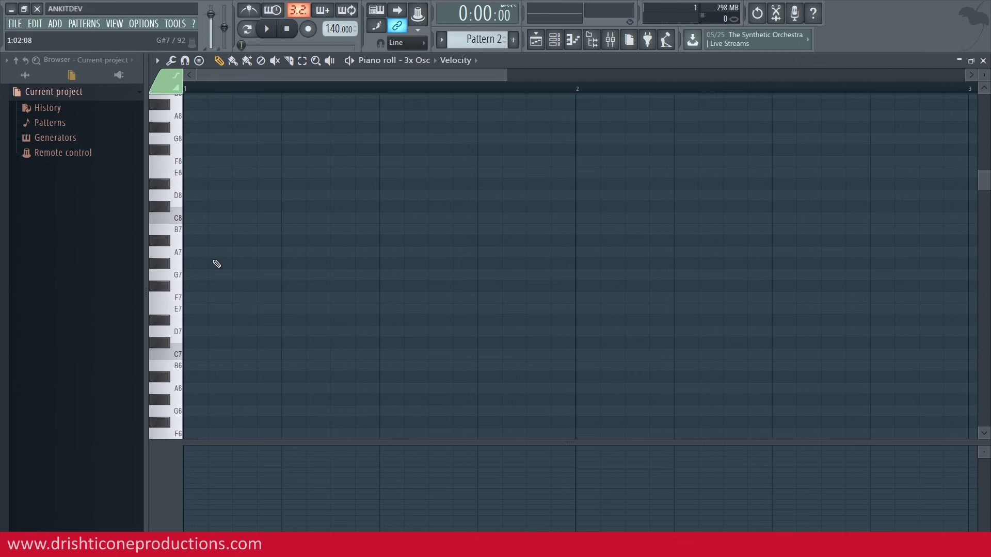
drag(984, 187, 983, 300)
click(190, 321)
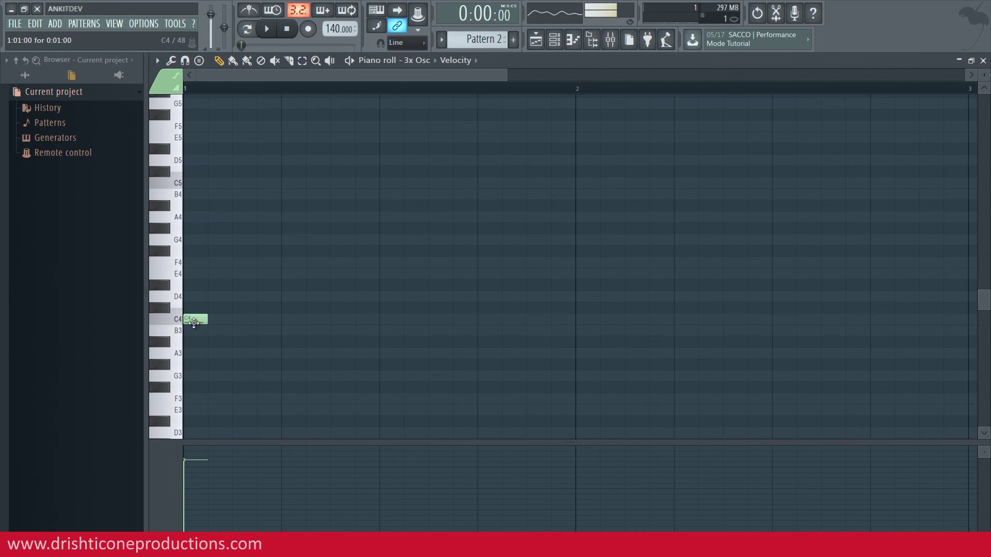
drag(206, 320, 227, 274)
click(227, 288)
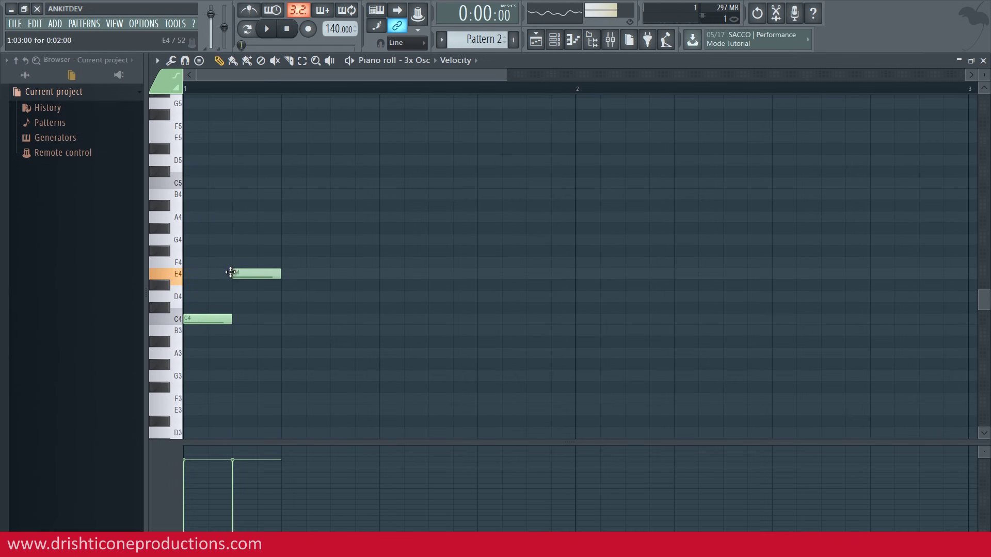
click(283, 240)
click(337, 263)
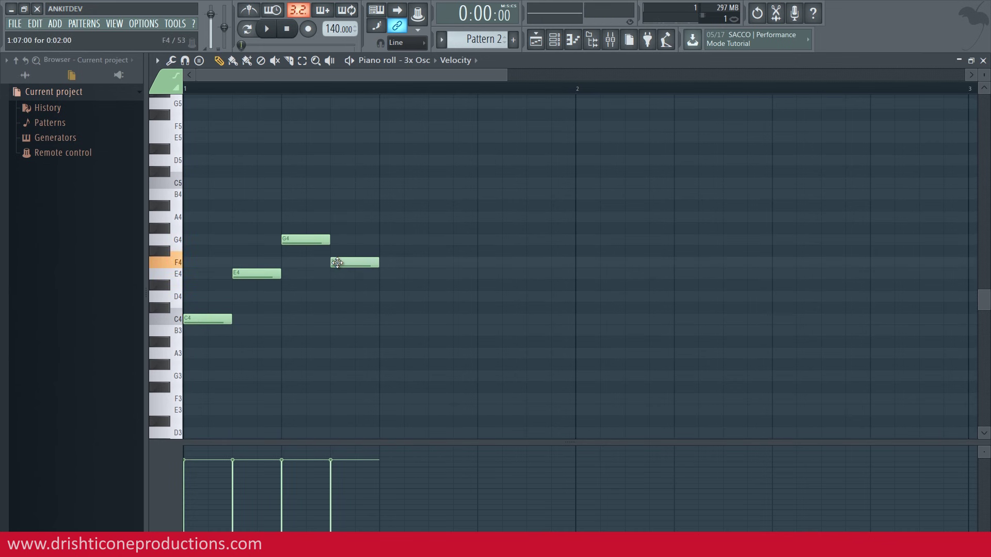
click(382, 273)
click(437, 296)
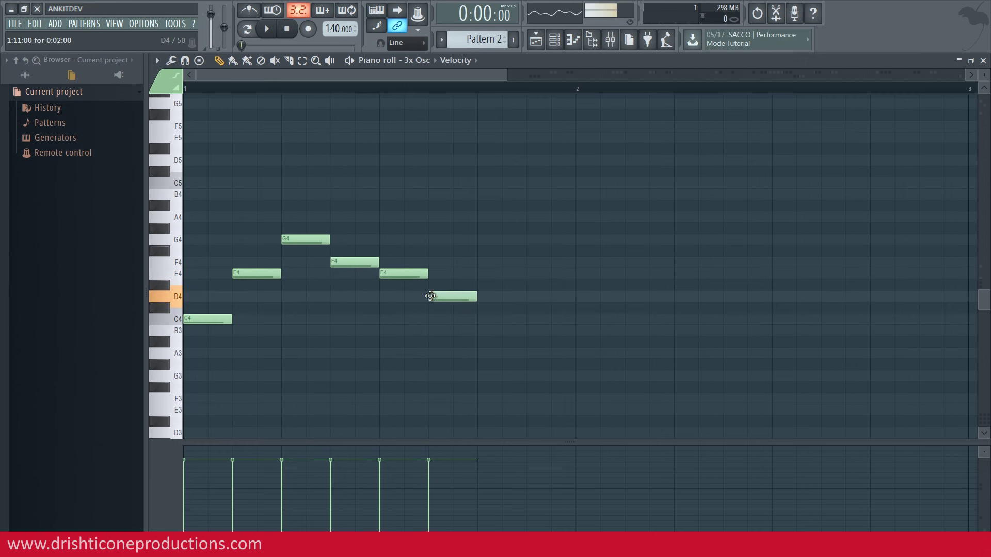
click(484, 273)
click(528, 320)
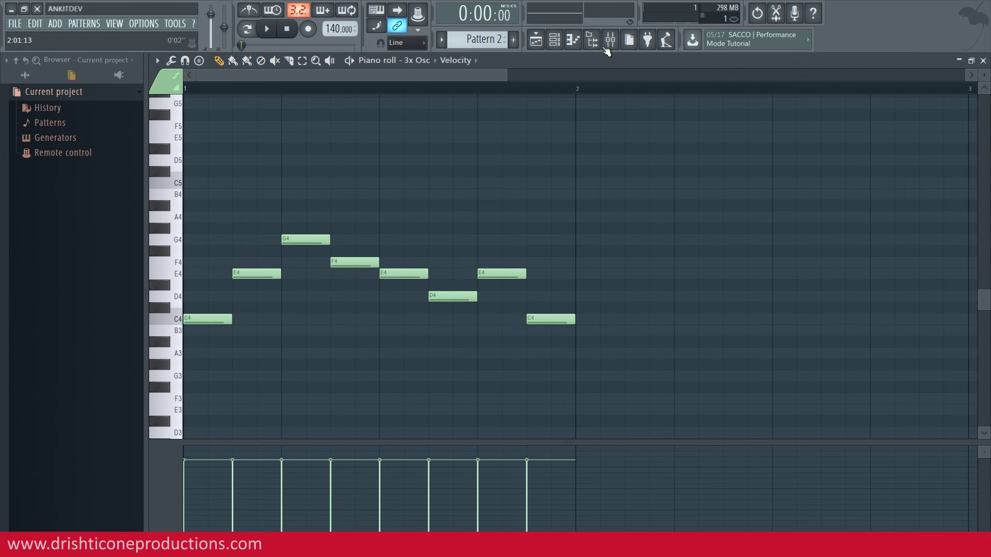
Step: Place Pattern 2 at bar 2 on Track 2 of the Playlist and play the arrangement
click(536, 39)
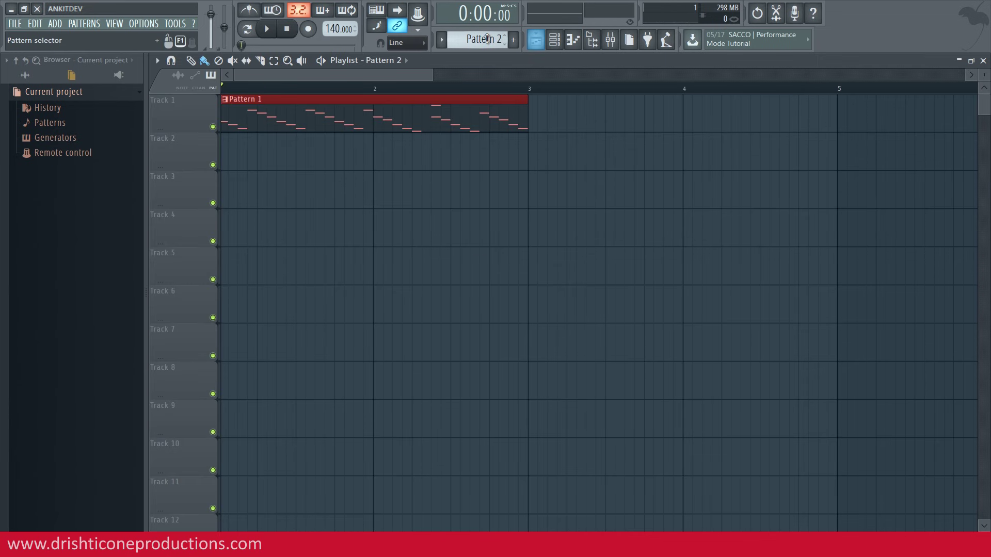
click(378, 161)
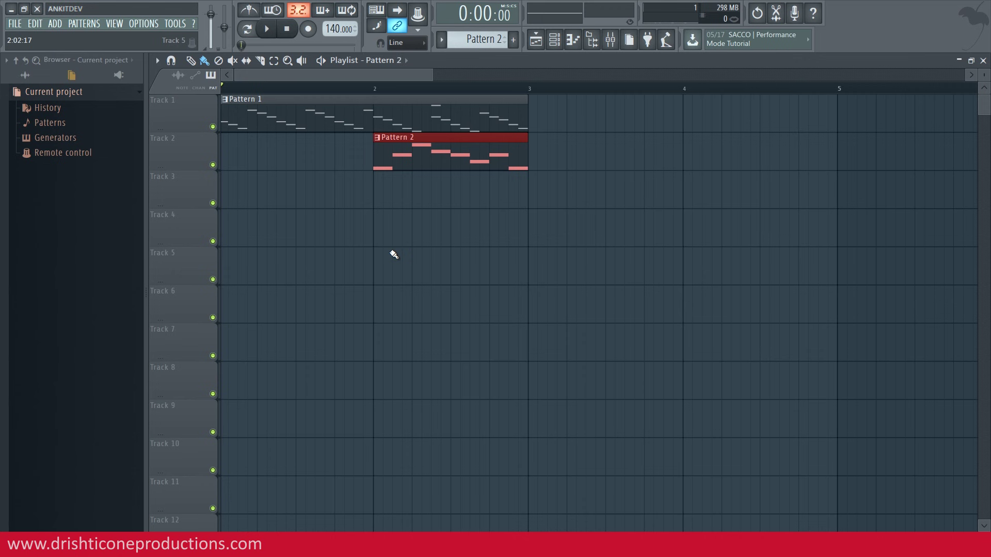
key(space)
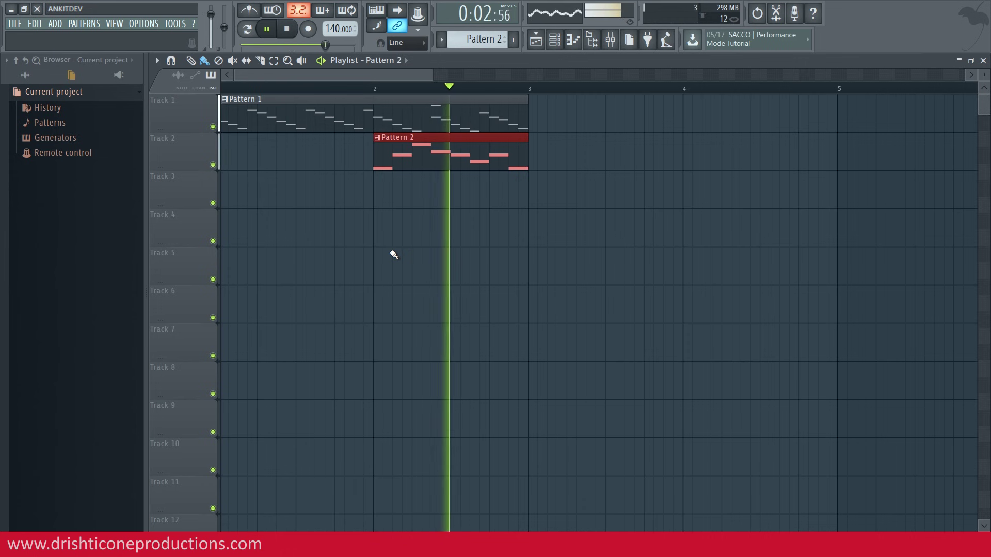
key(space)
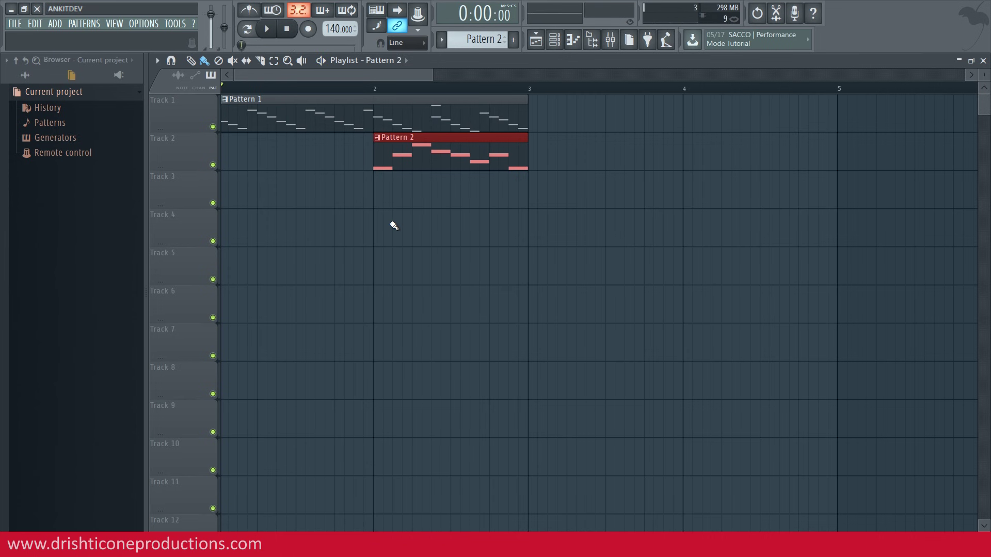